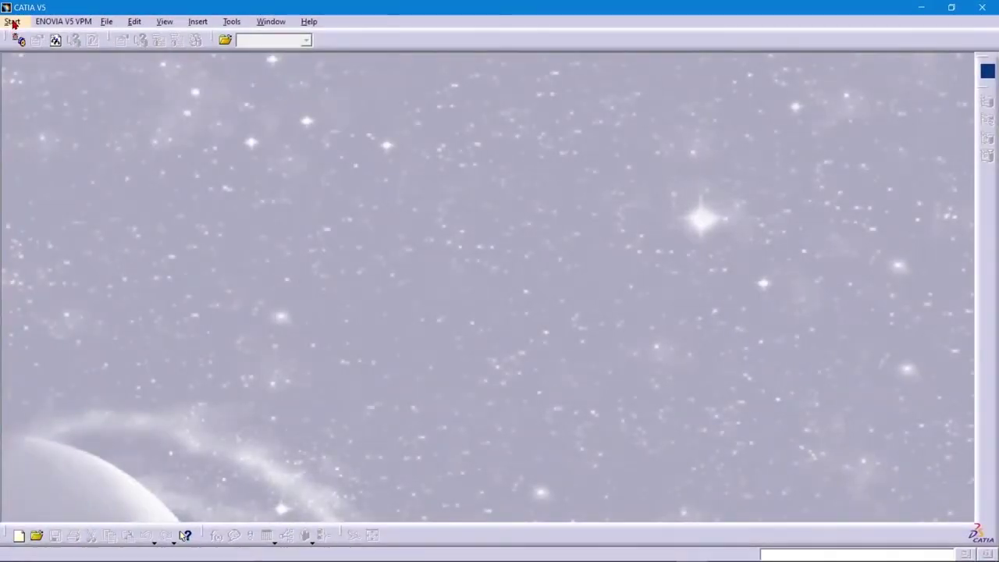
Create a new part in the Part Design workbench
click(12, 22)
click(181, 53)
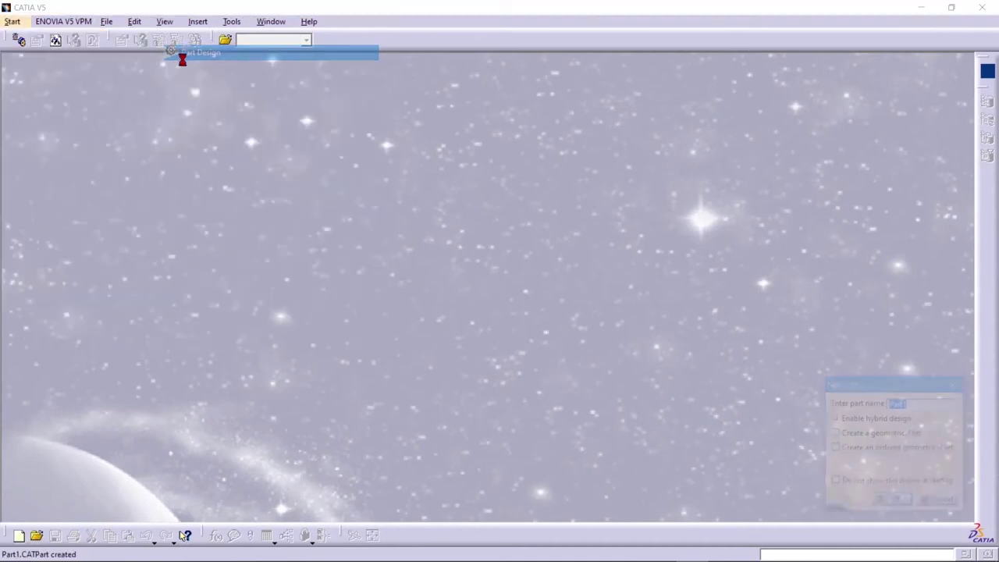
click(898, 500)
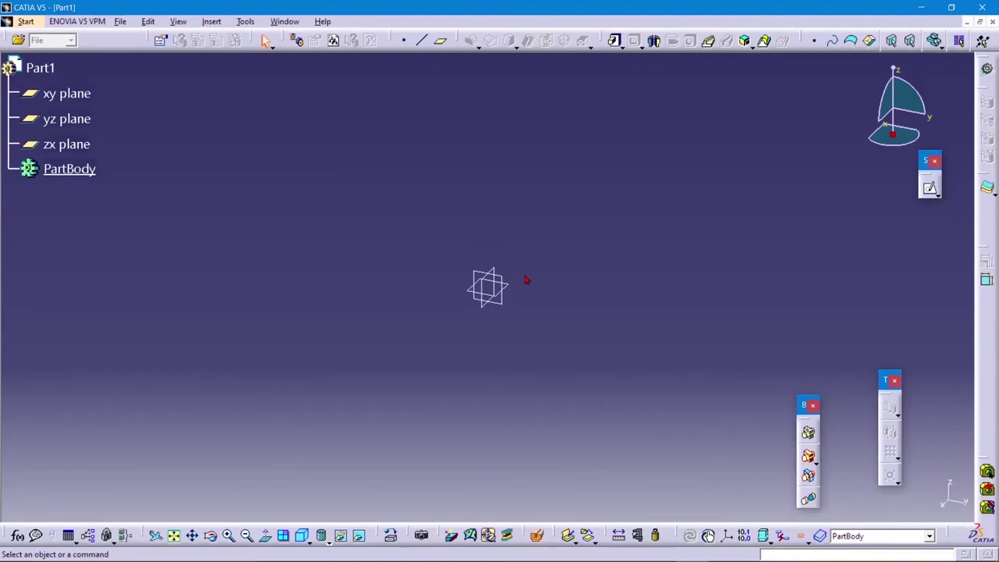
Start a sketch on the xy plane and draw a circle centred on the origin
click(511, 290)
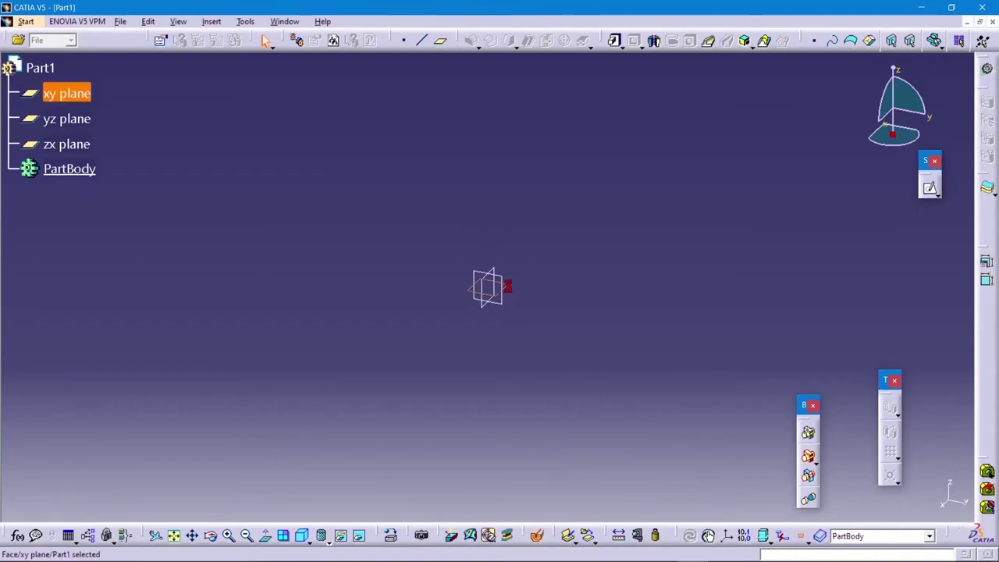
click(931, 191)
click(268, 40)
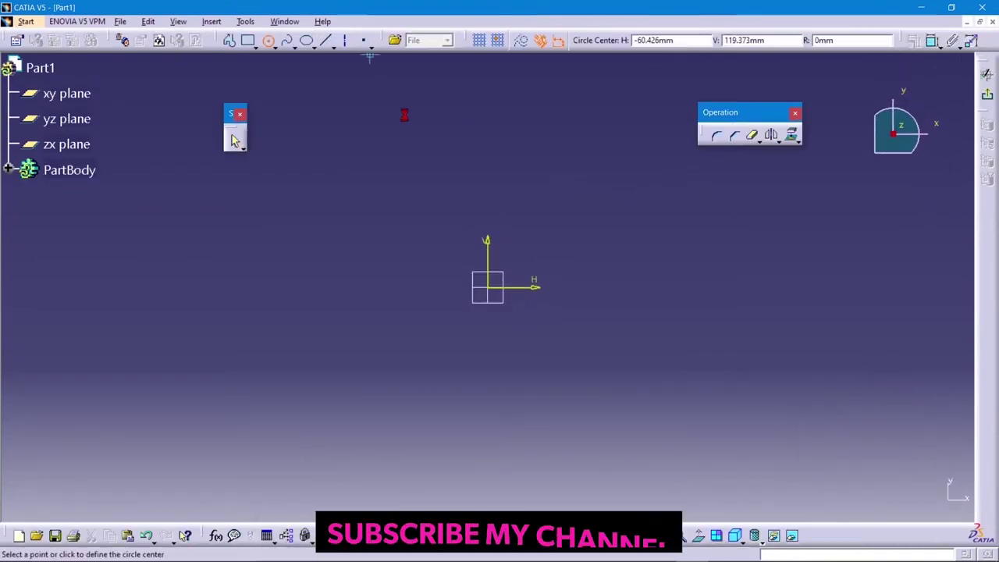
click(487, 287)
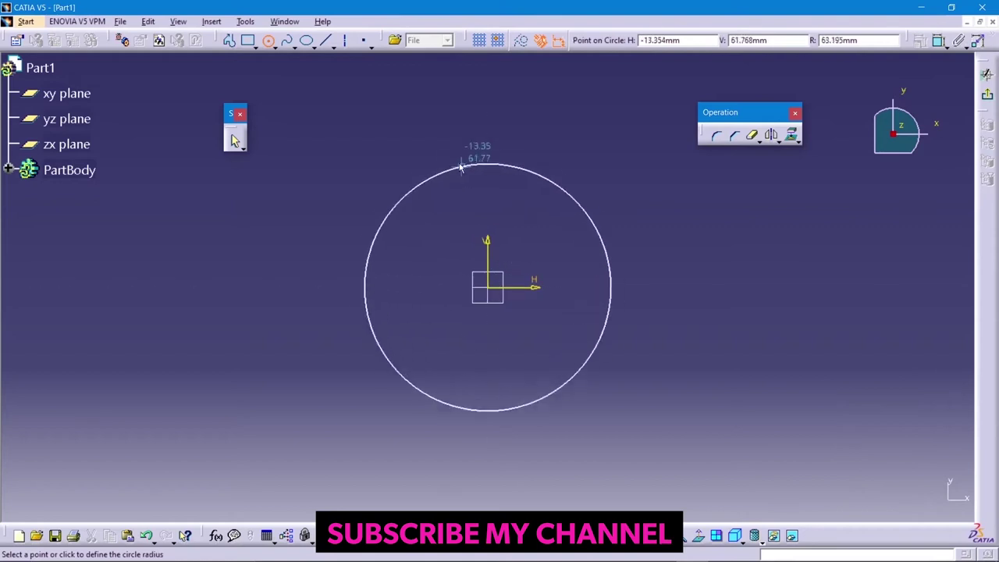
click(459, 156)
Constrain the circle to a 250 mm diameter and zoom out to see it whole
click(784, 41)
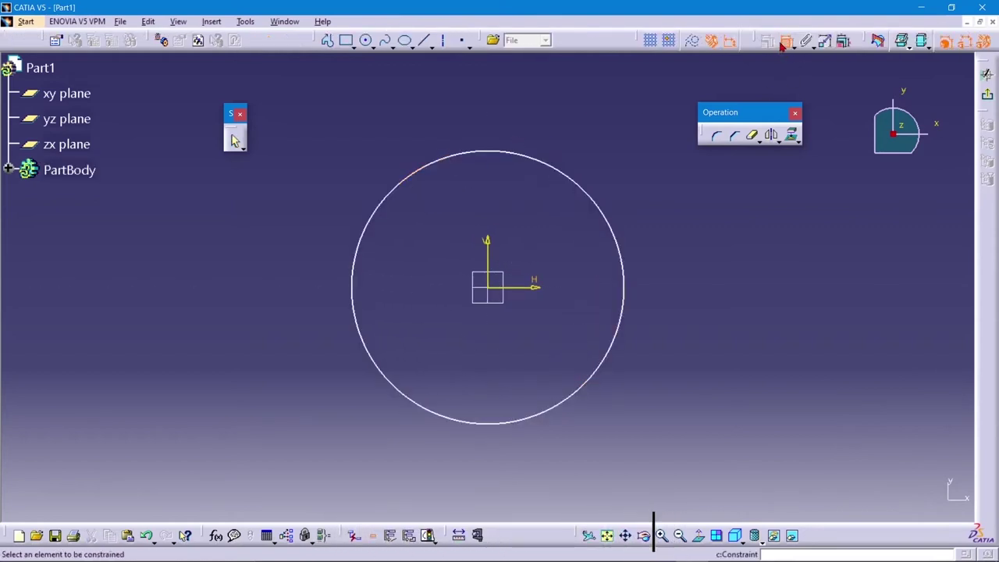
click(568, 181)
click(604, 139)
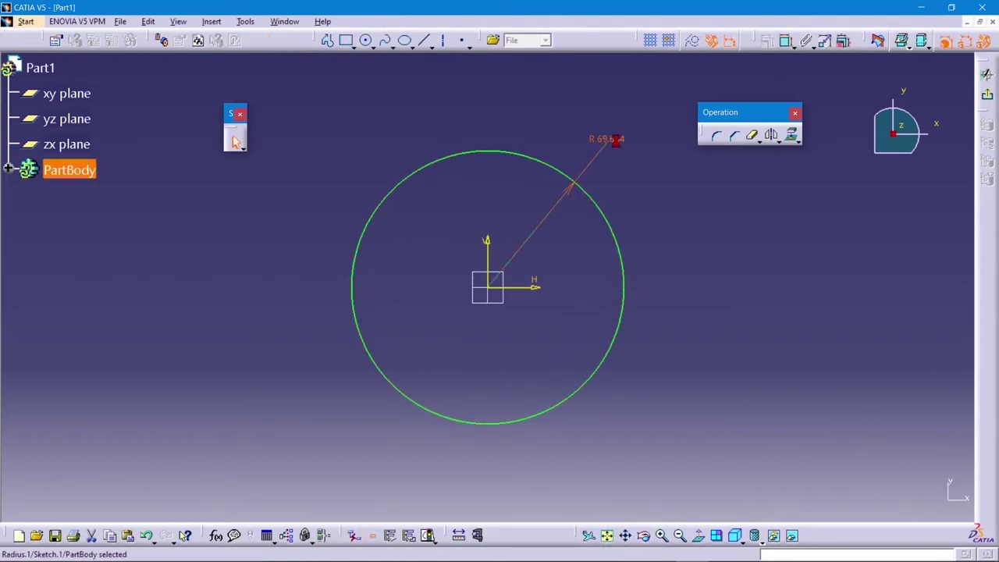
double_click(616, 140)
click(153, 280)
click(146, 299)
text(2)
key(Return)
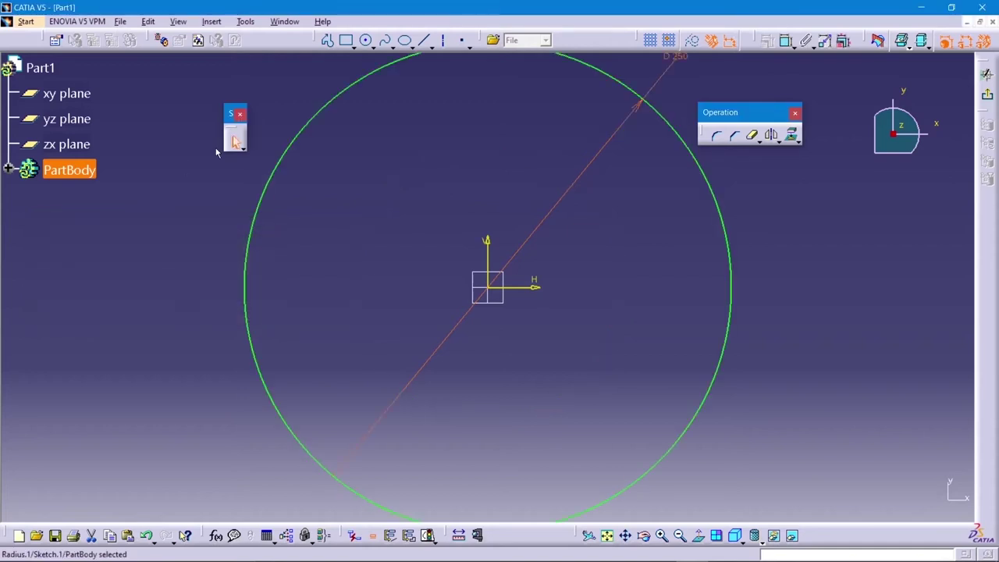
middle_drag(457, 248, 622, 231)
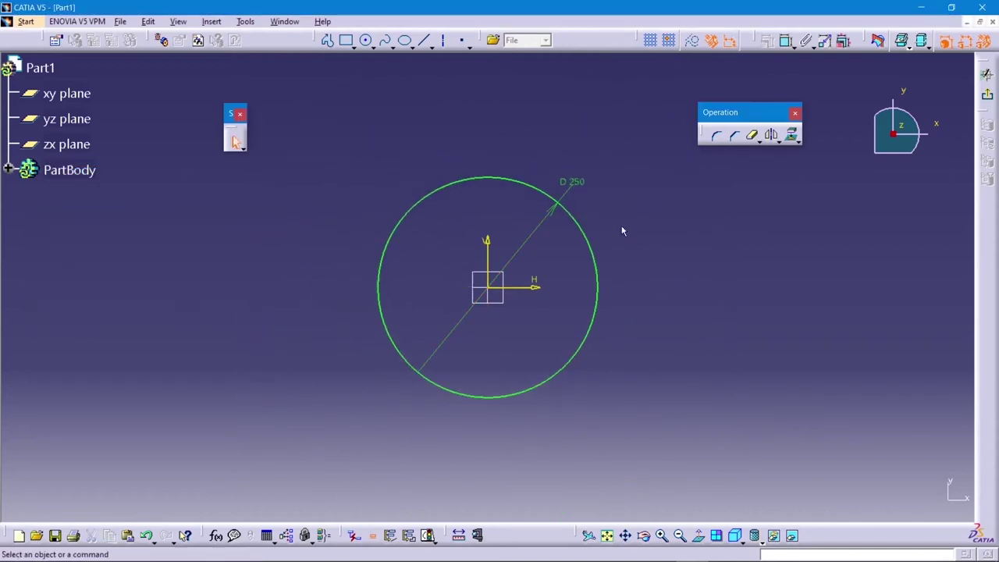
Exit the sketch and pad the circle 10 mm into a disc
click(986, 94)
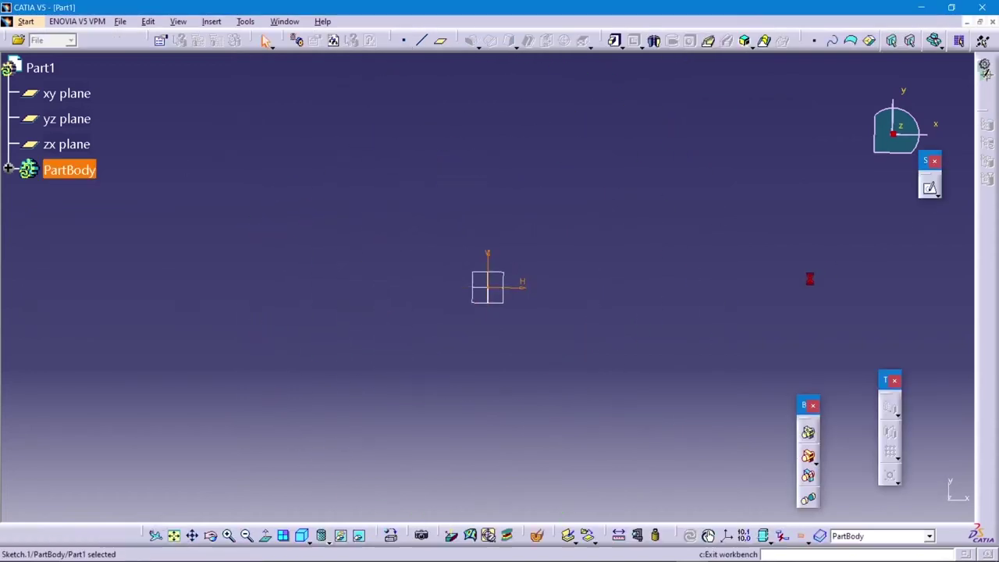
click(614, 41)
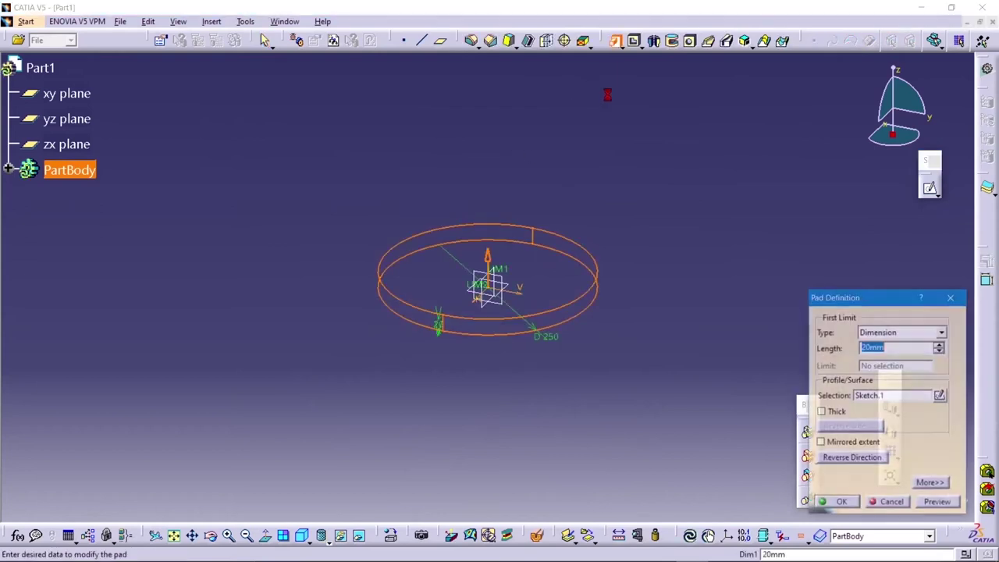
text(10)
key(Return)
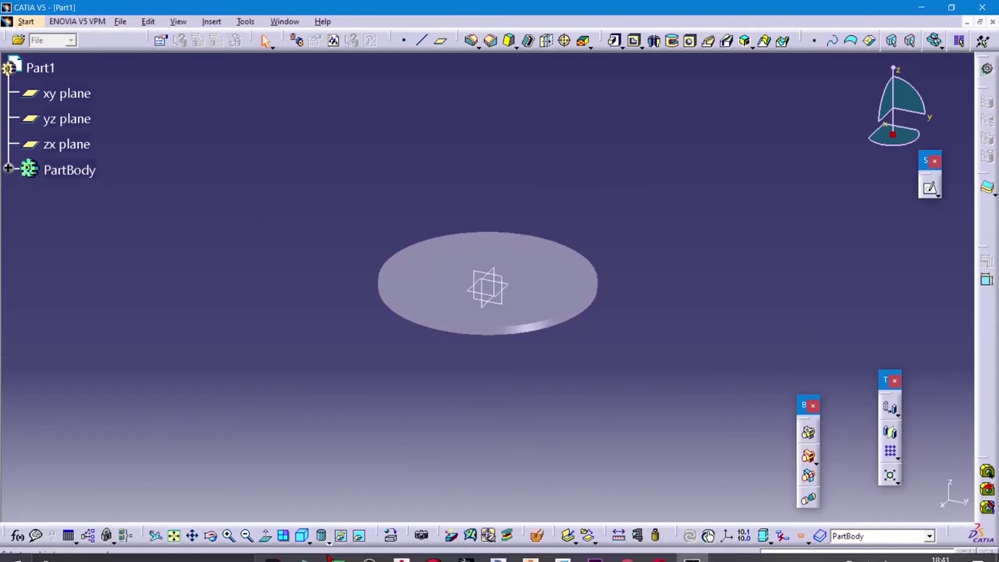
Display the disc as Shading with Edges, then open and leave an empty sketch on its face
click(323, 537)
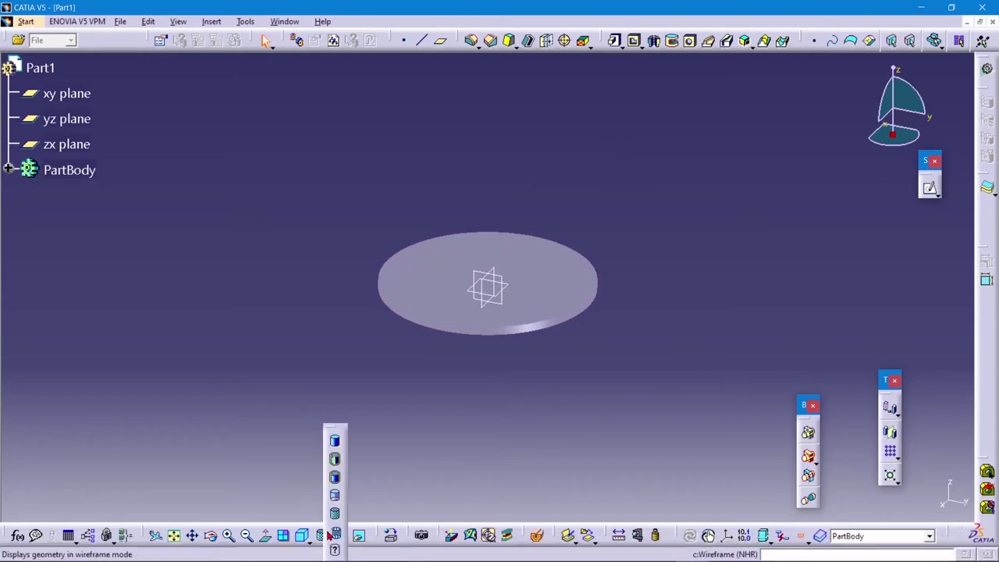
click(337, 477)
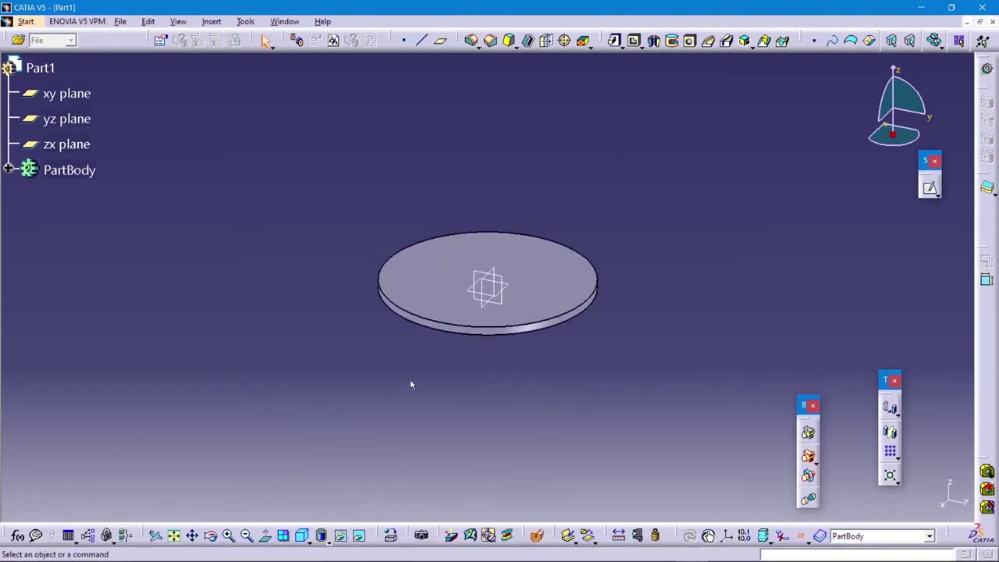
click(577, 263)
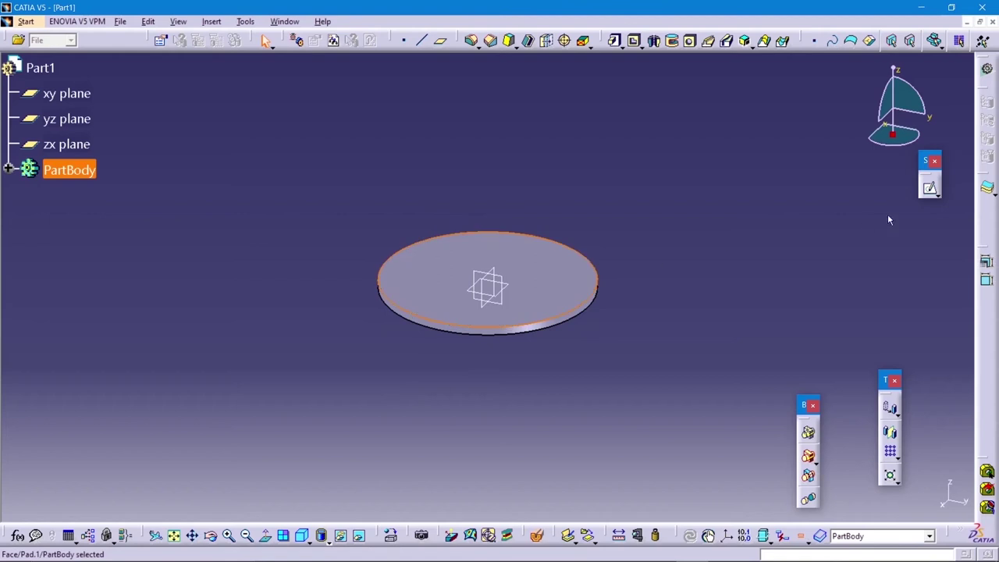
click(930, 191)
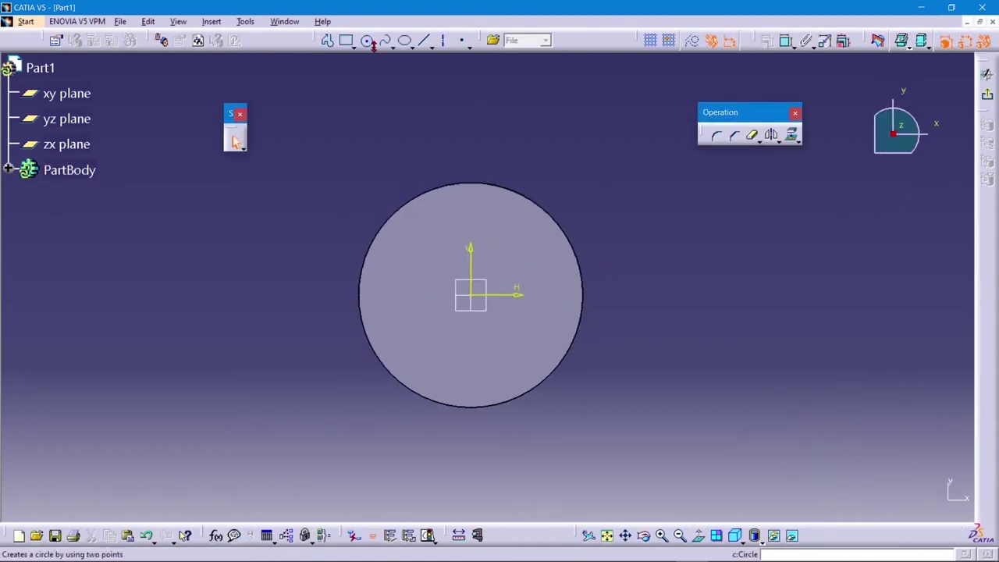
click(986, 74)
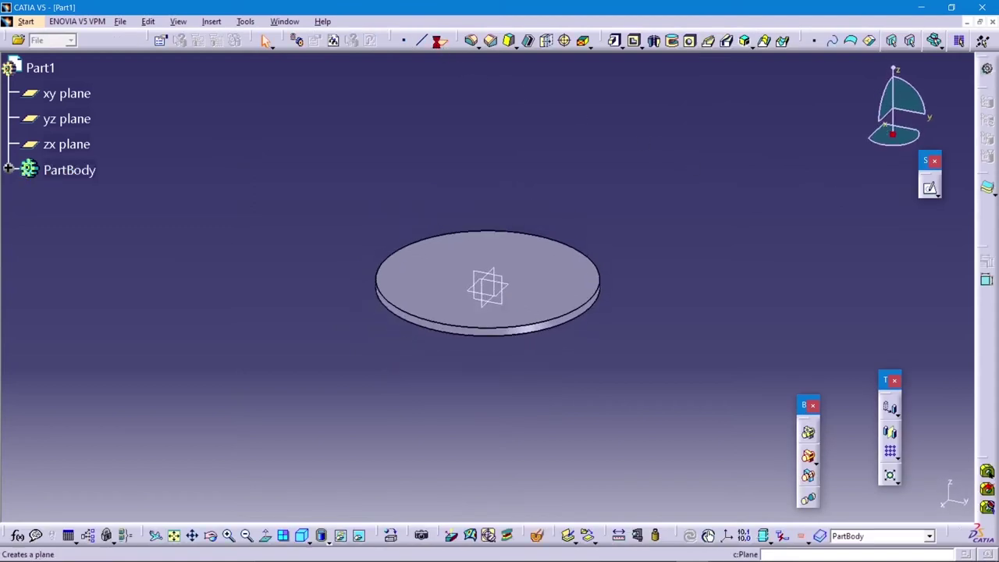
Create Plane.1 offset 10 mm from the xy plane
click(440, 41)
click(514, 290)
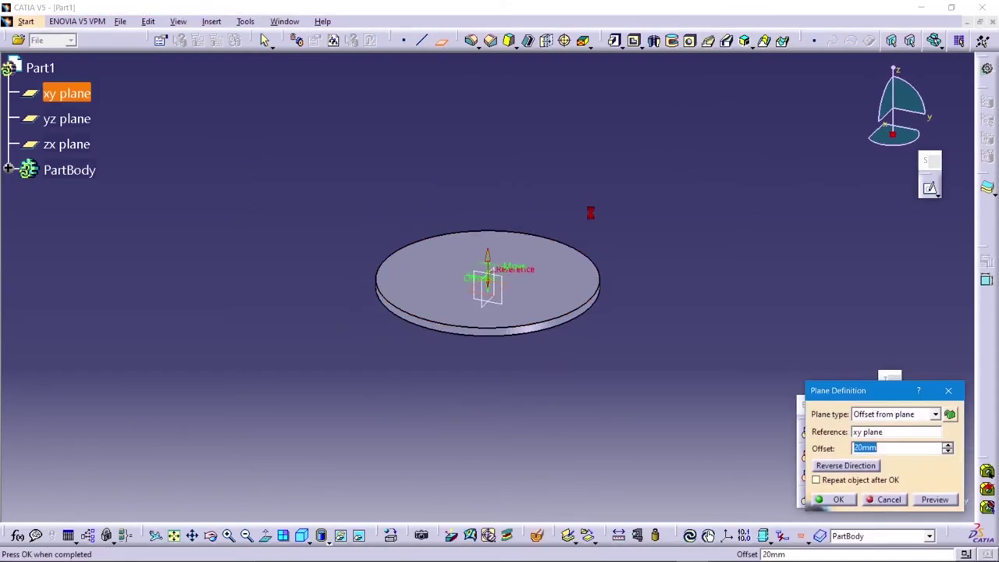
text(10)
key(Return)
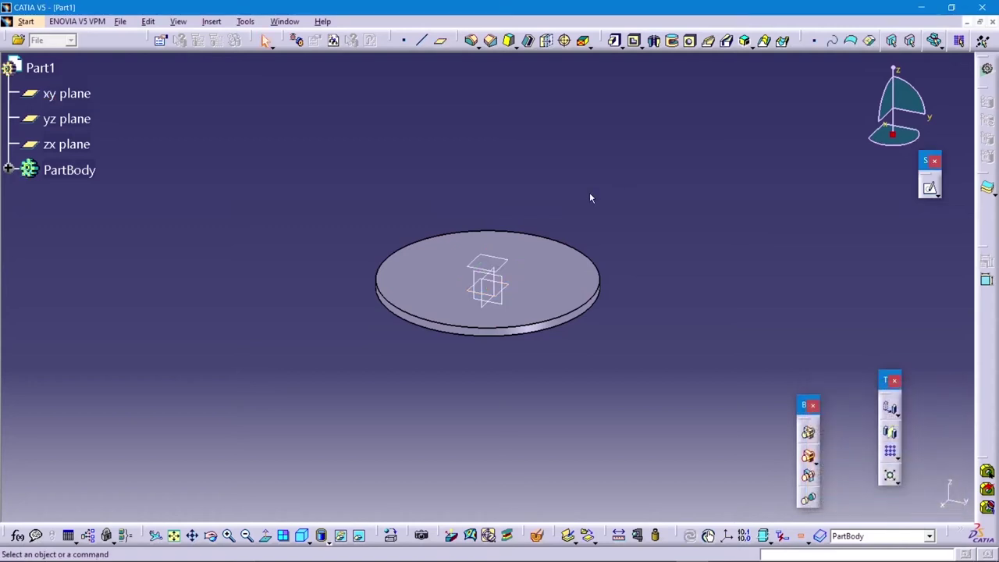
Sketch two concentric circles centred on the origin on Plane.1
click(506, 264)
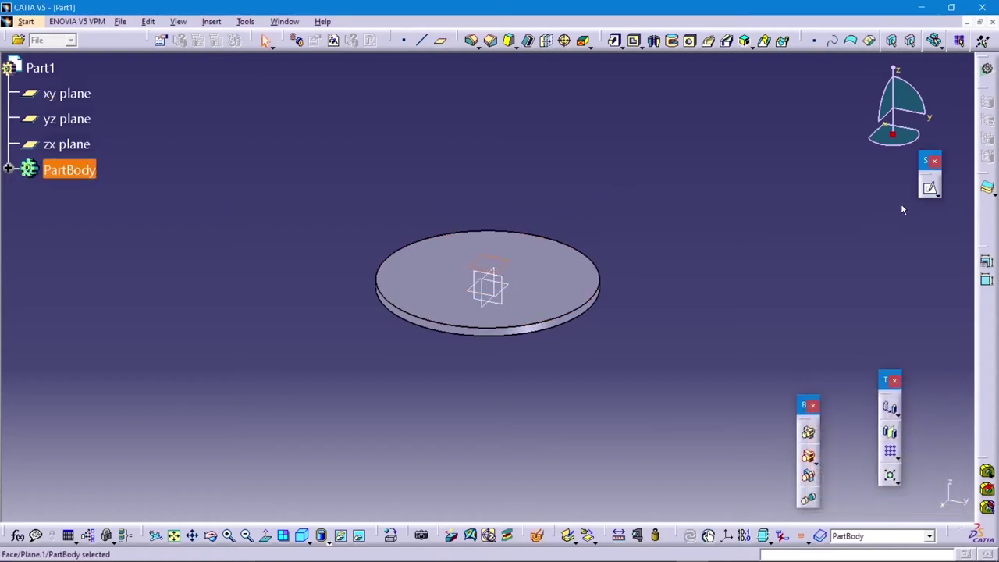
click(930, 187)
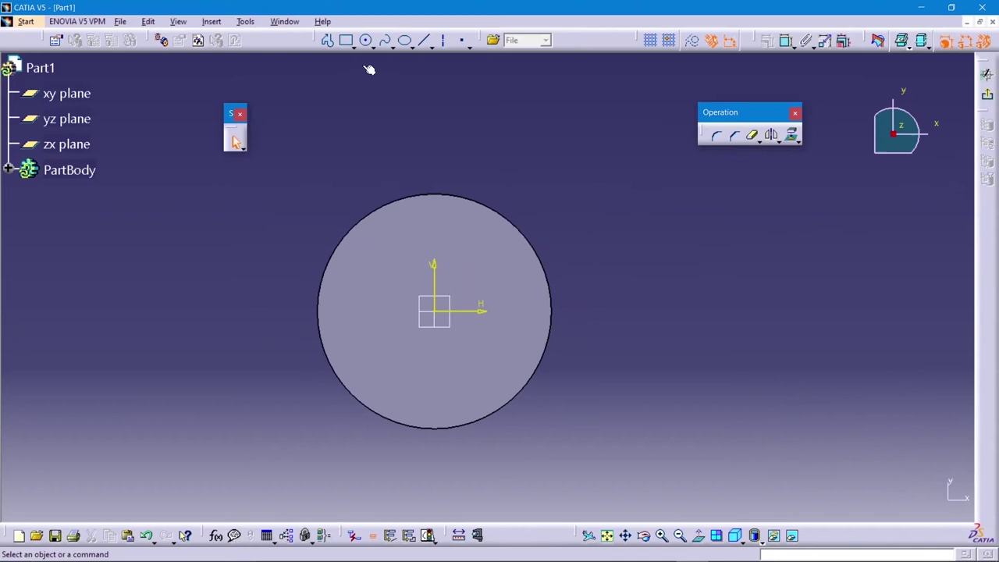
click(365, 40)
click(438, 312)
click(402, 249)
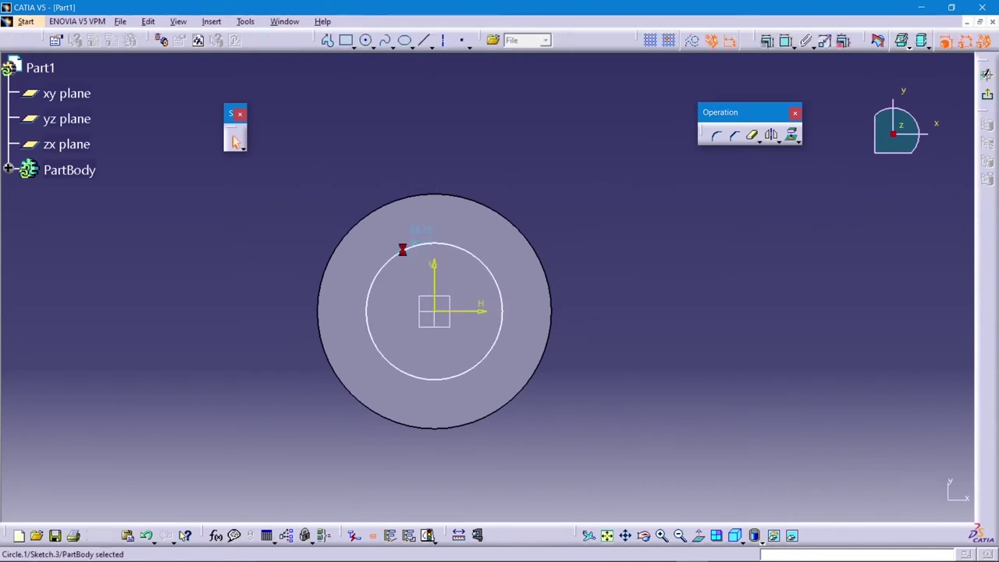
click(365, 40)
click(438, 313)
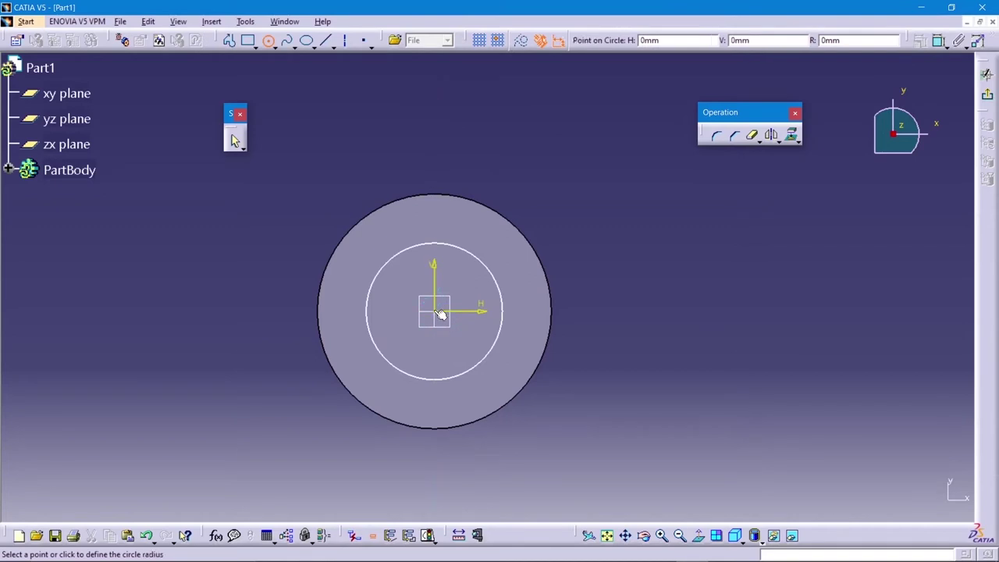
click(434, 268)
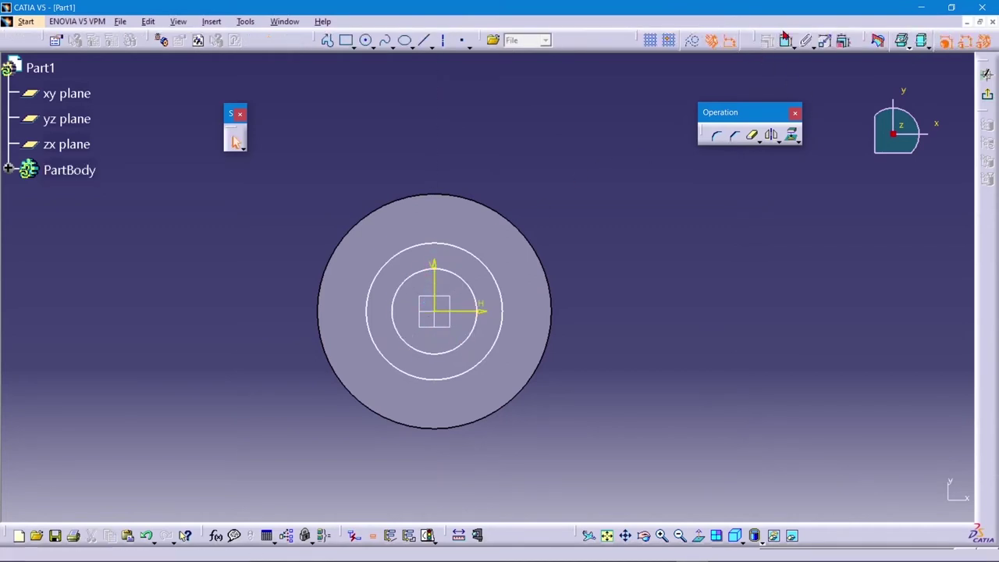
Dimension the circles to 70 mm and 40 mm diameters and exit the sketch
click(786, 40)
click(473, 263)
click(554, 175)
double_click(567, 170)
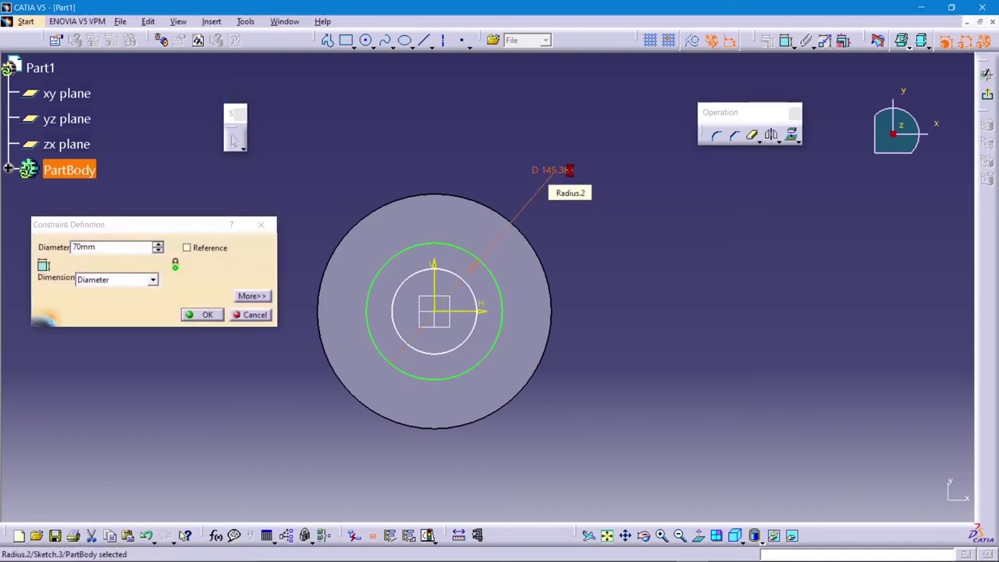
key(Return)
click(563, 67)
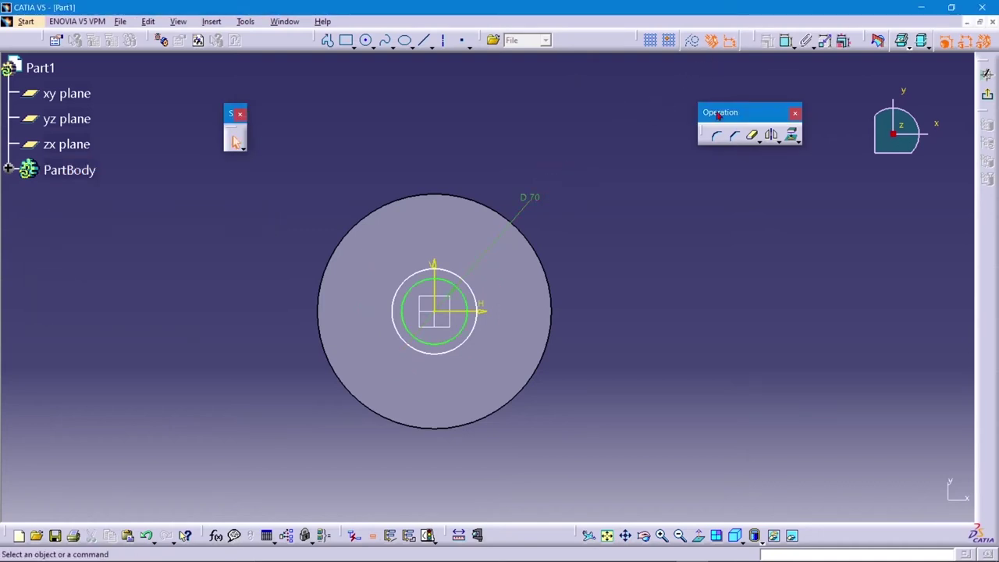
click(786, 41)
click(451, 269)
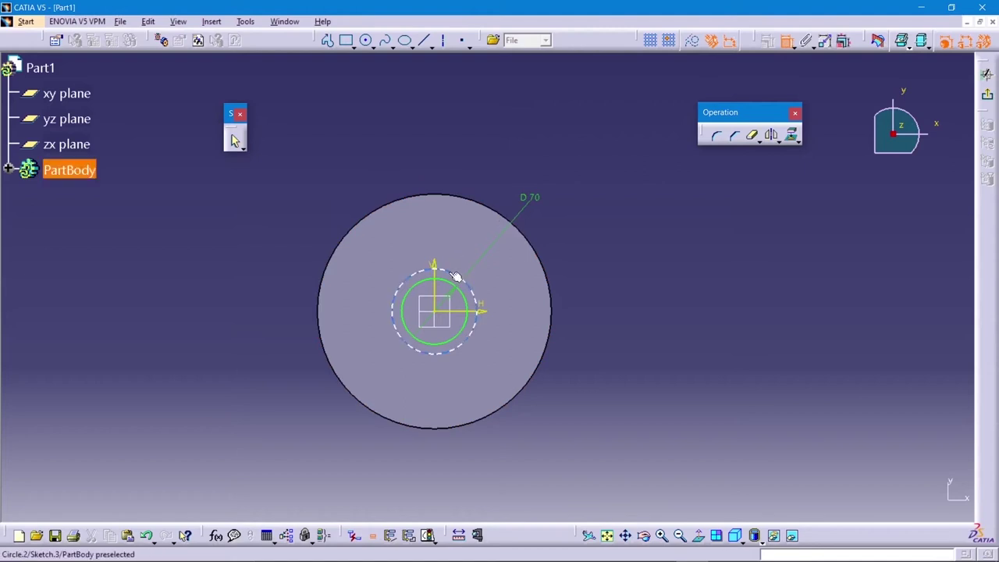
click(521, 147)
double_click(521, 142)
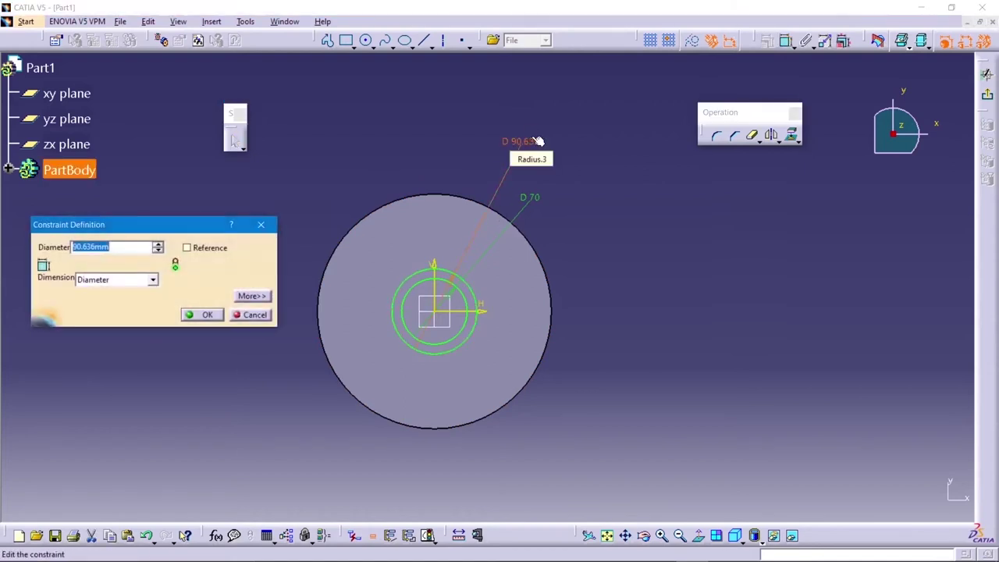
text(40mm)
key(Return)
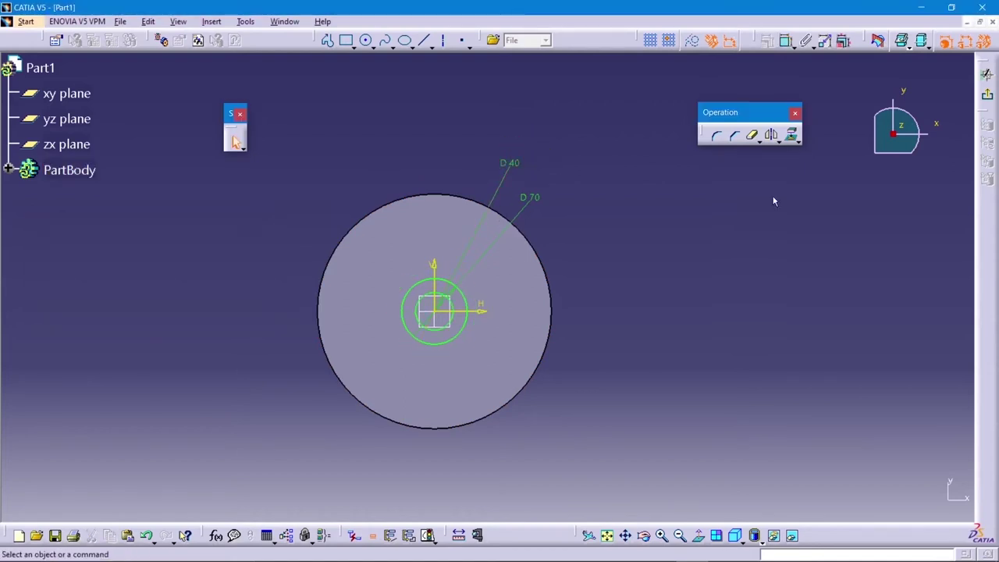
click(986, 94)
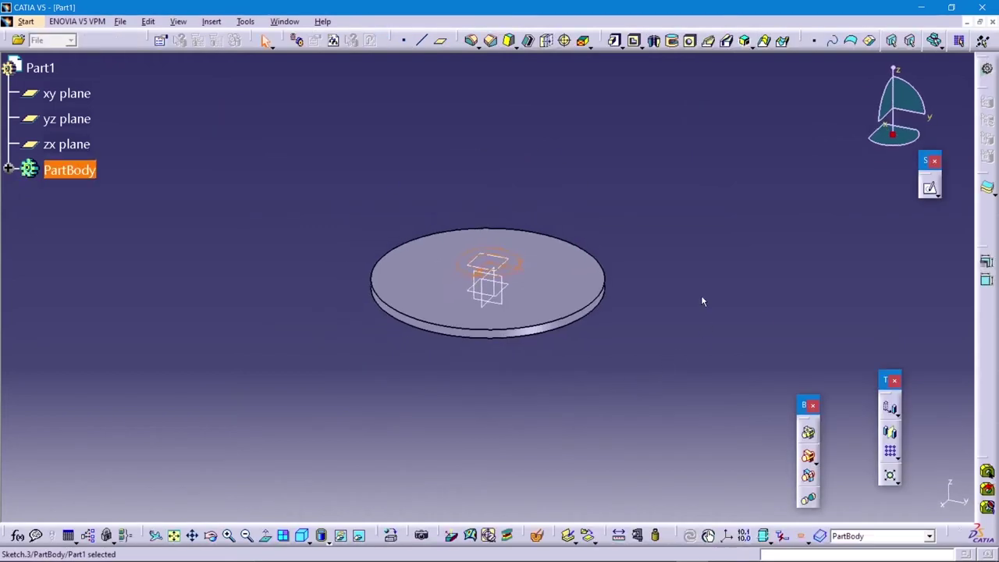
Pad the ring sketch 50 mm in the reversed direction to form the hub
click(470, 40)
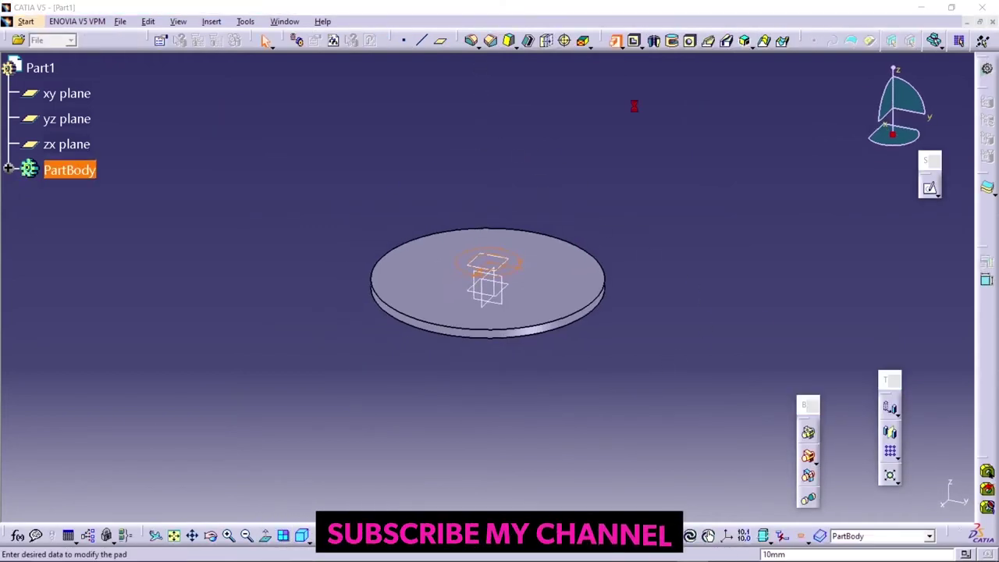
text(50mm)
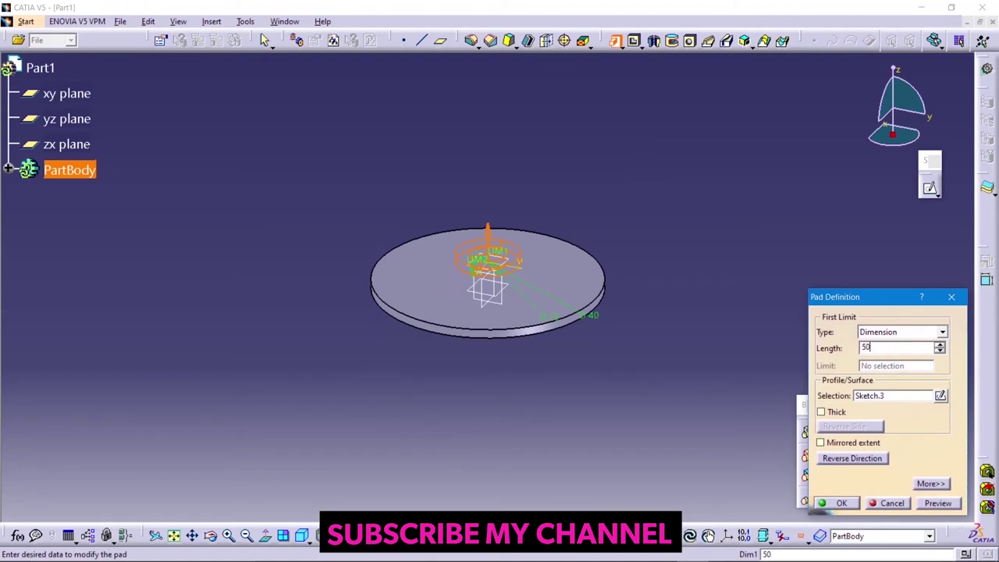
click(844, 460)
click(854, 507)
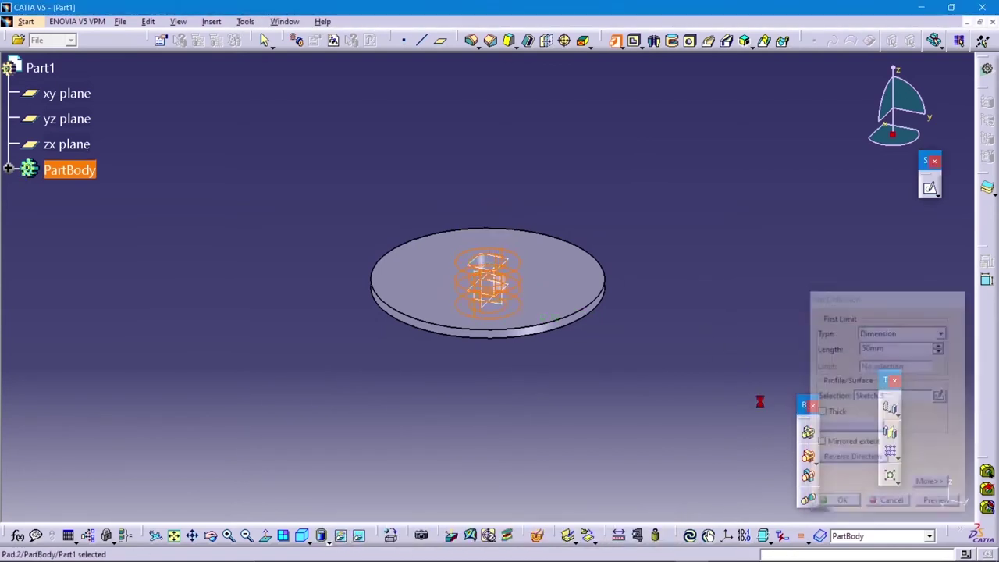
mouse_move(712, 381)
middle_down()
mouse_move(611, 250)
mouse_move(556, 374)
middle_up()
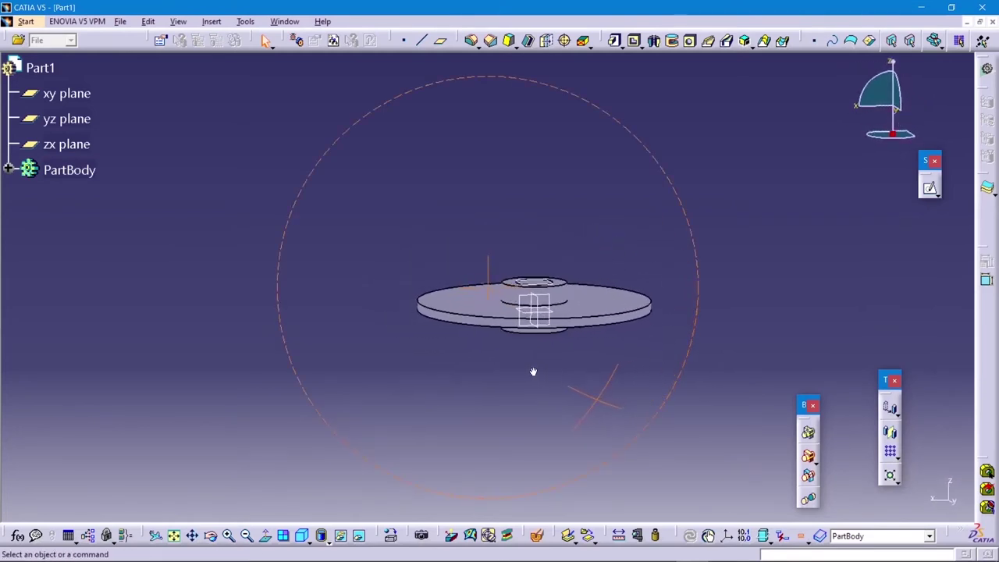
middle_drag(555, 374, 663, 341)
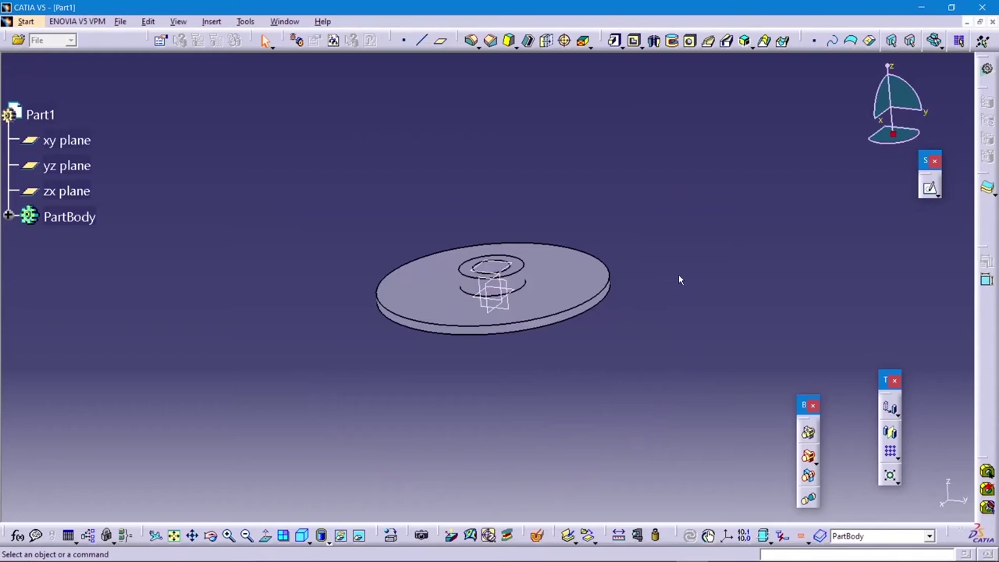
Hide Plane.1 in the feature tree and select the disc's top face
click(9, 217)
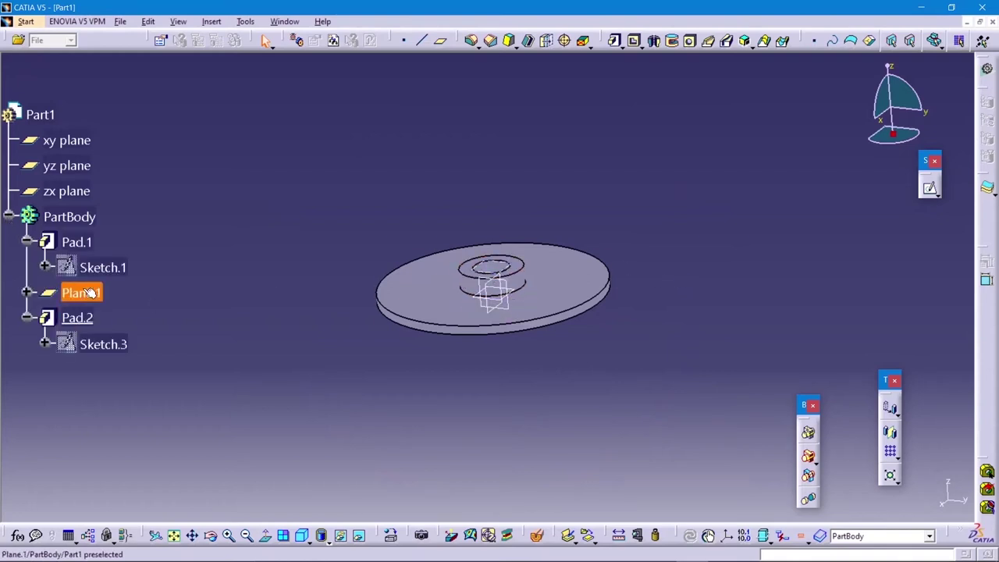
right_click(81, 290)
click(121, 328)
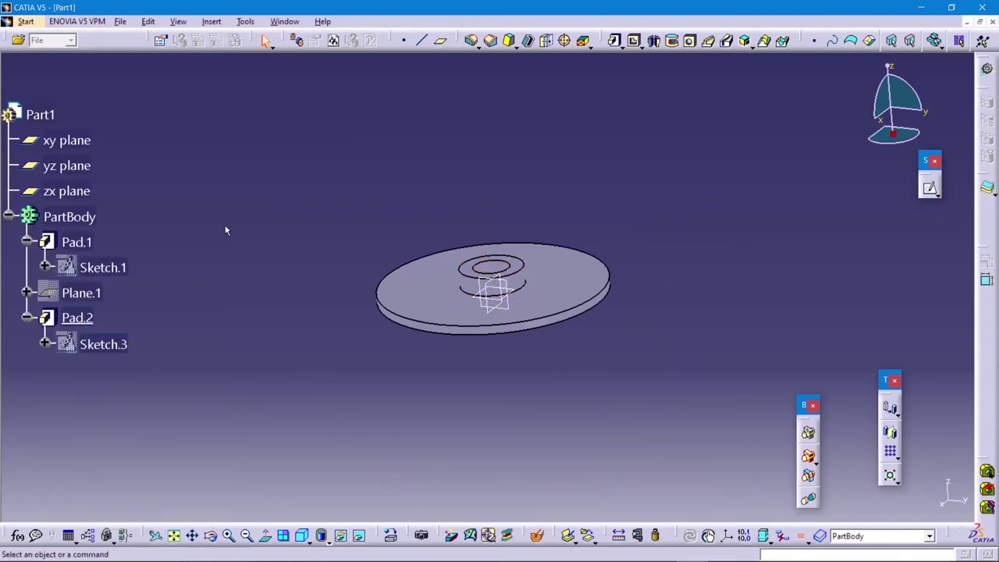
click(10, 217)
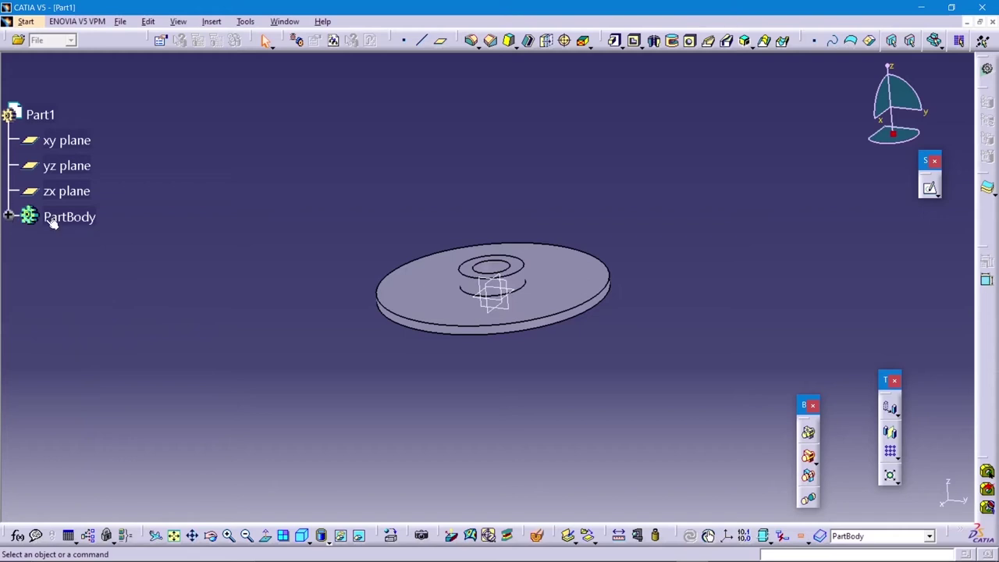
click(544, 267)
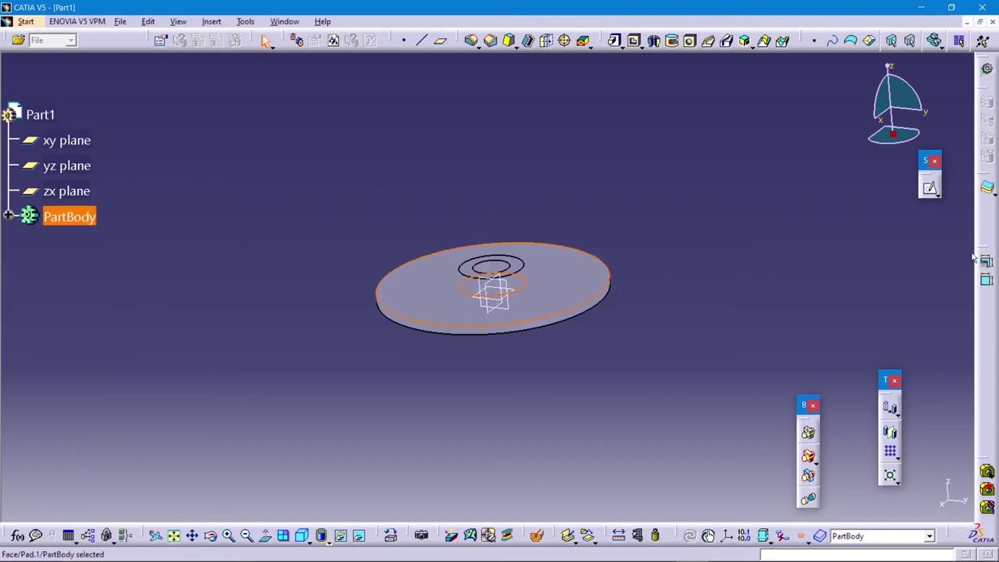
Start a sketch on the disc face and hide the xy plane
click(929, 188)
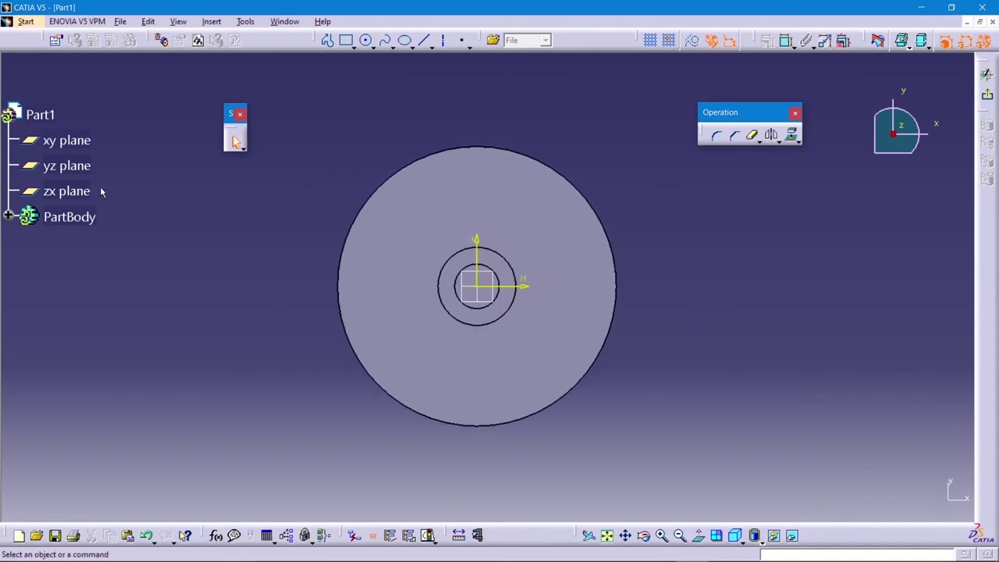
right_click(65, 142)
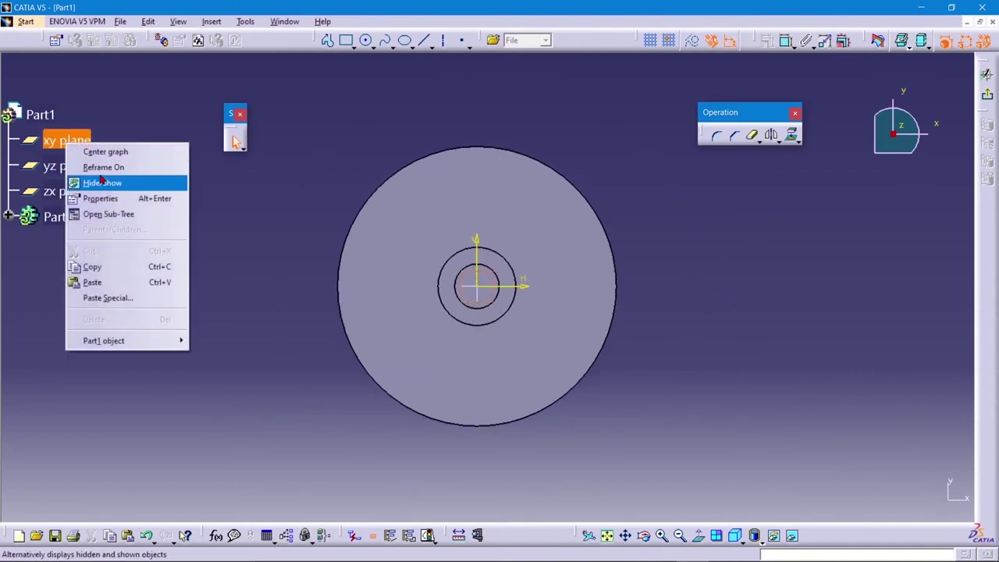
click(101, 182)
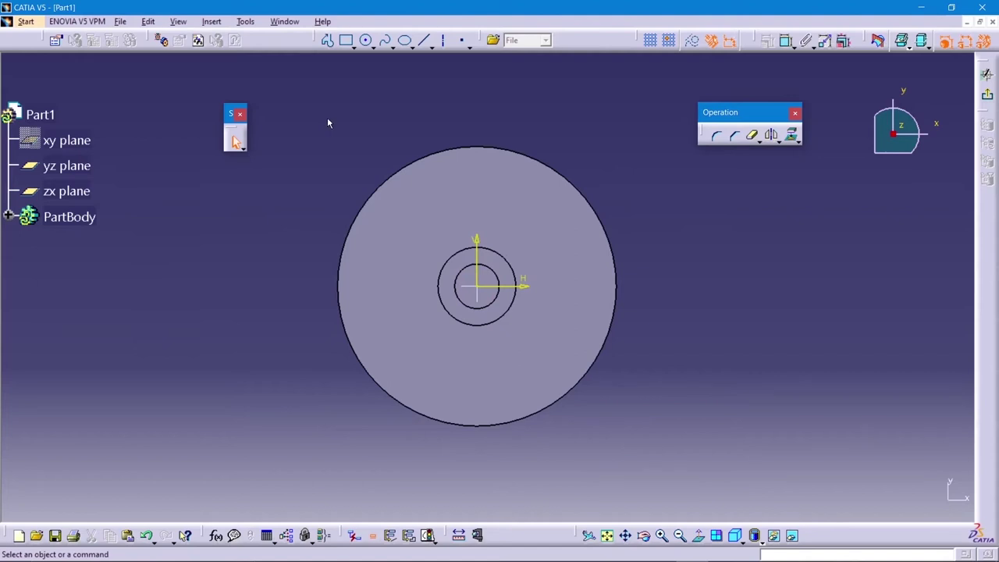
Draw a horizontal axis from the origin and project the disc rim into the sketch
click(443, 43)
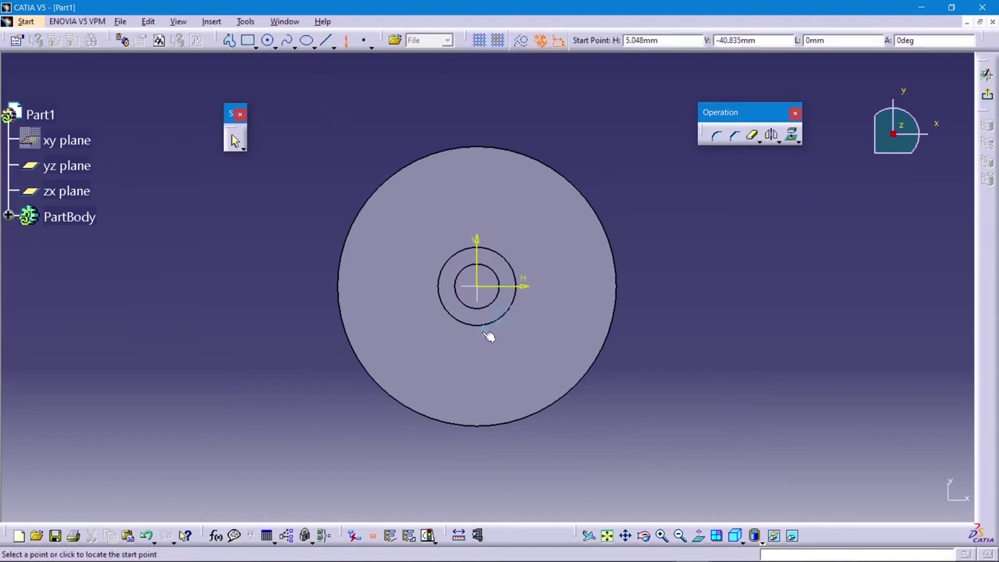
click(477, 288)
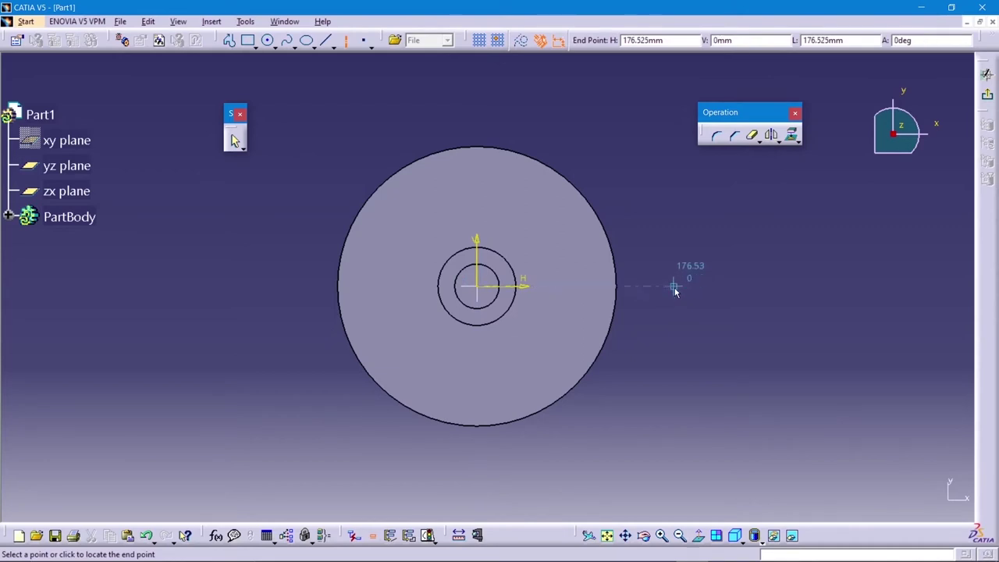
click(675, 294)
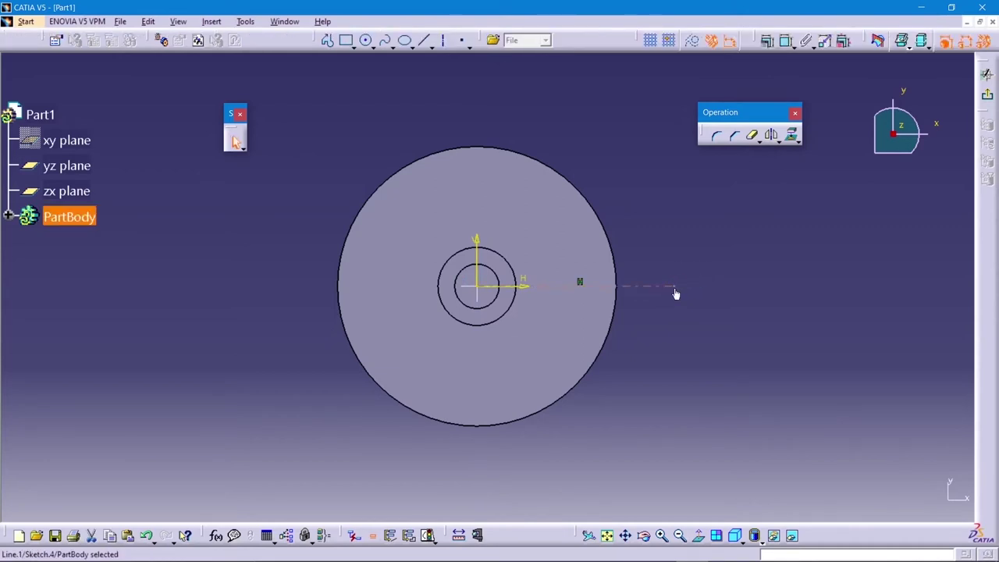
click(657, 241)
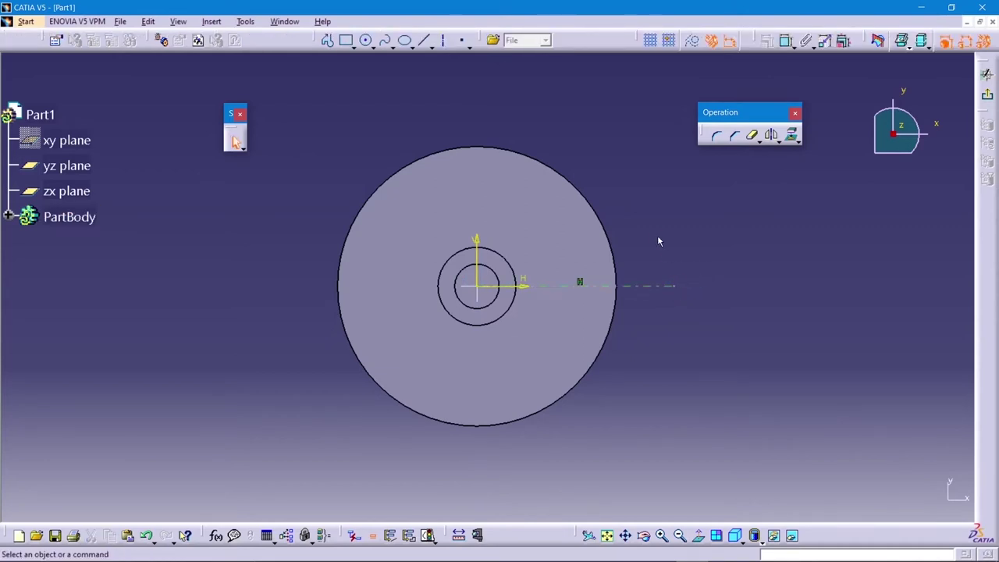
click(792, 137)
click(597, 209)
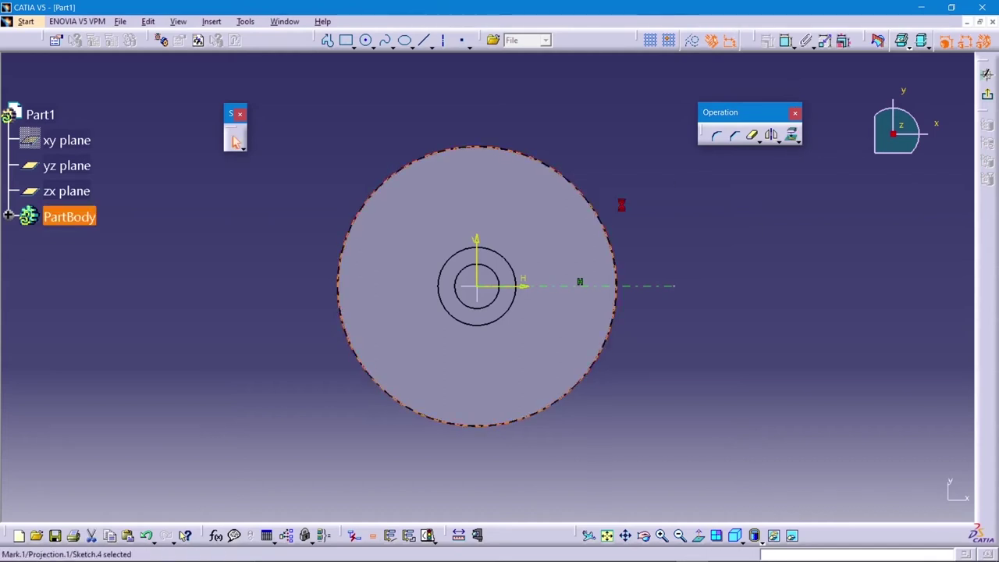
Draw a second axis from the origin to the rim, constrained 30° from the horizontal
click(442, 40)
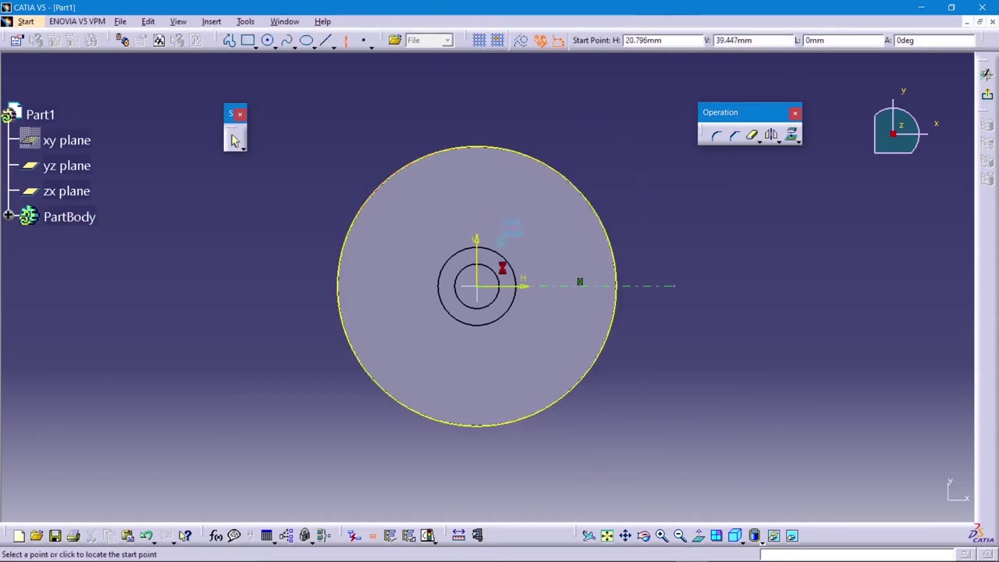
click(477, 286)
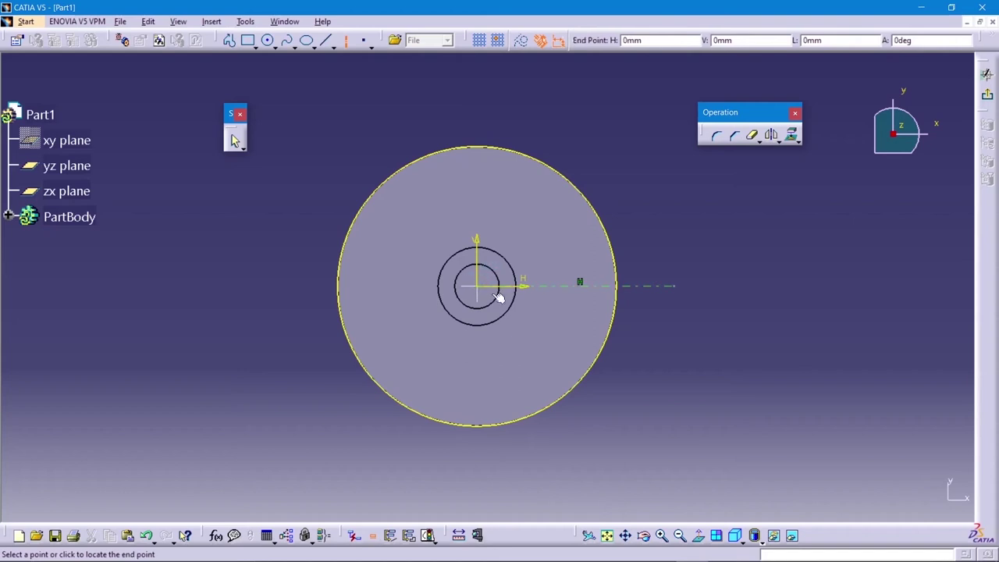
click(602, 357)
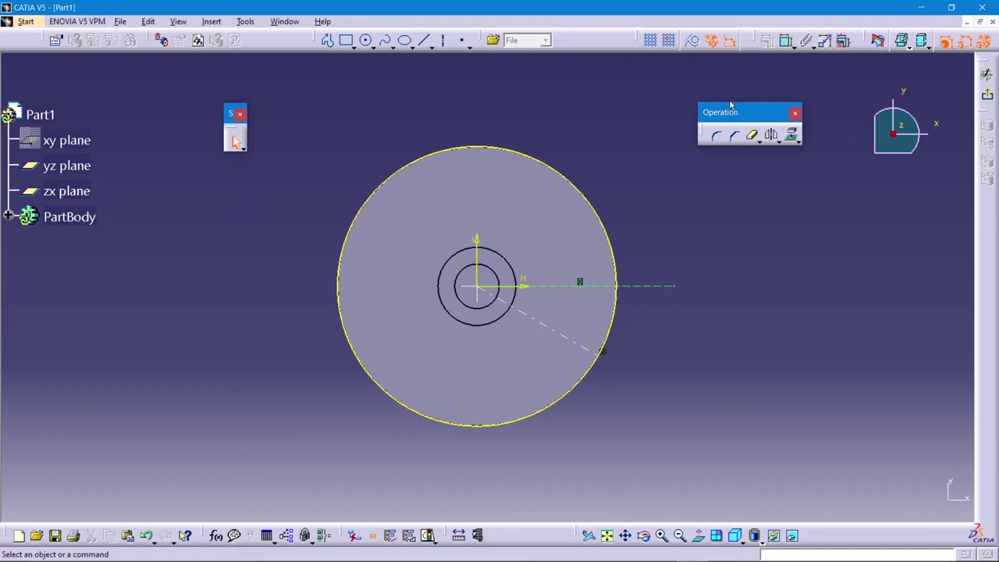
click(787, 41)
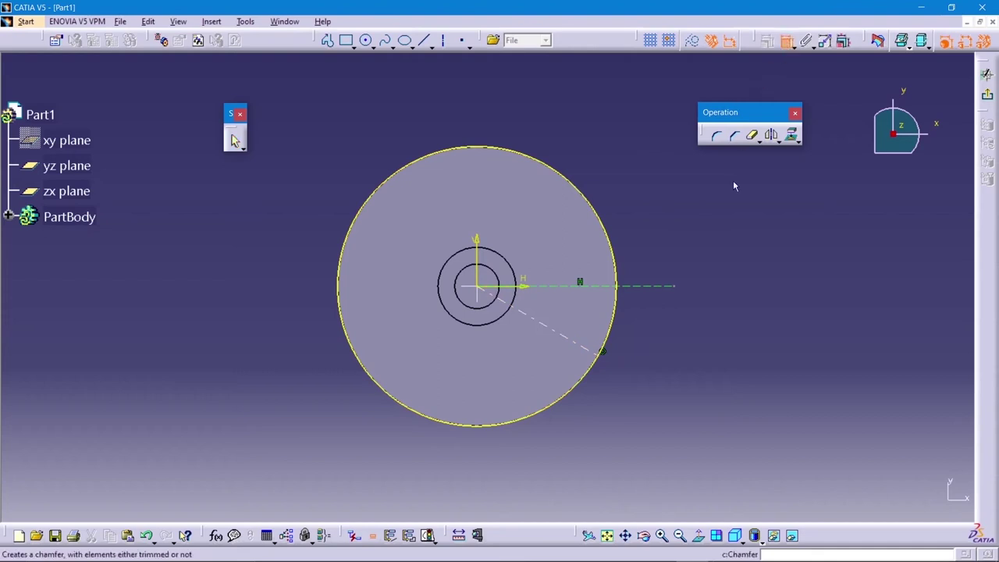
click(638, 289)
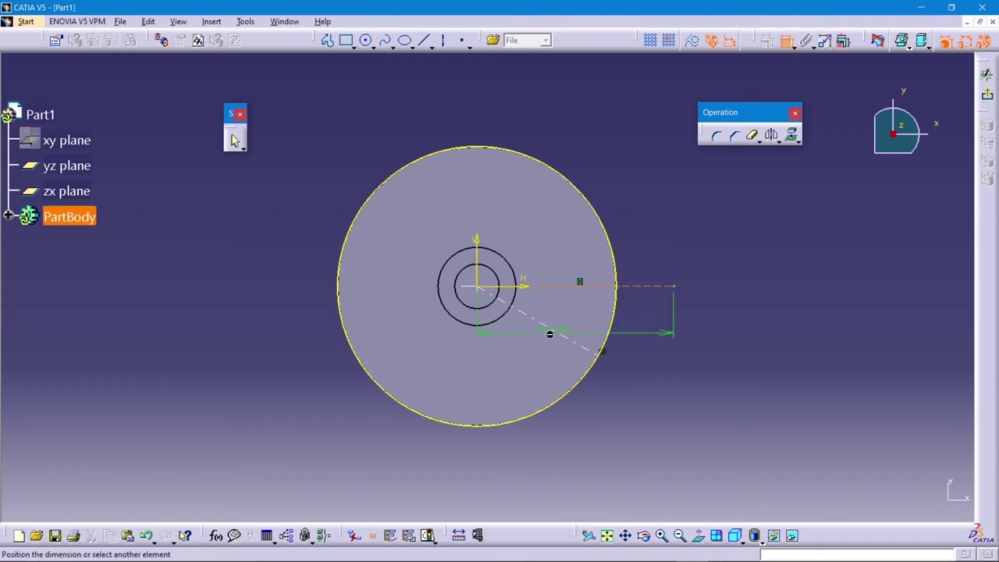
click(566, 337)
click(590, 308)
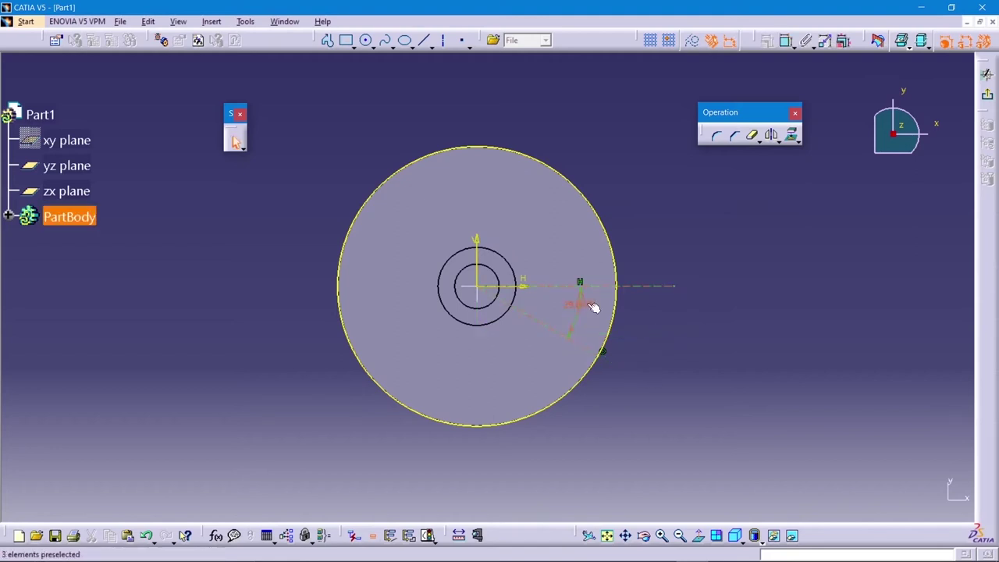
double_click(584, 303)
text(30deg)
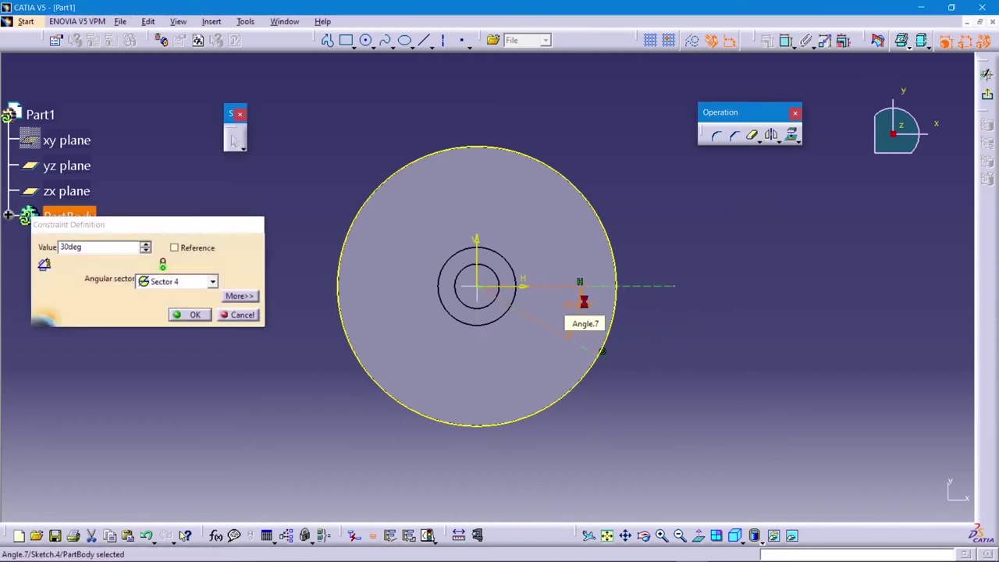
key(Return)
click(655, 235)
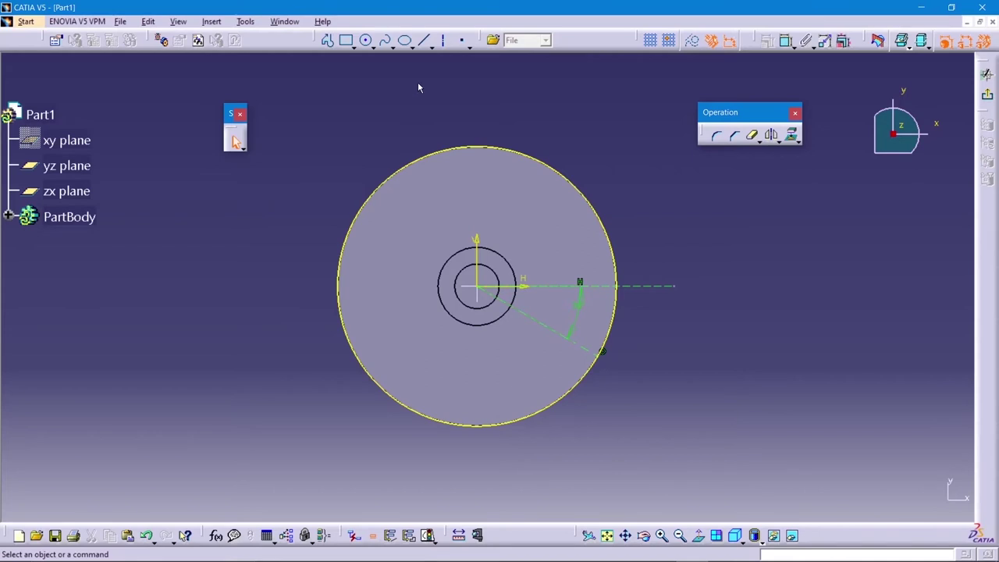
Draw a circle around the hub at the origin and dimension it to 110 mm diameter
click(365, 40)
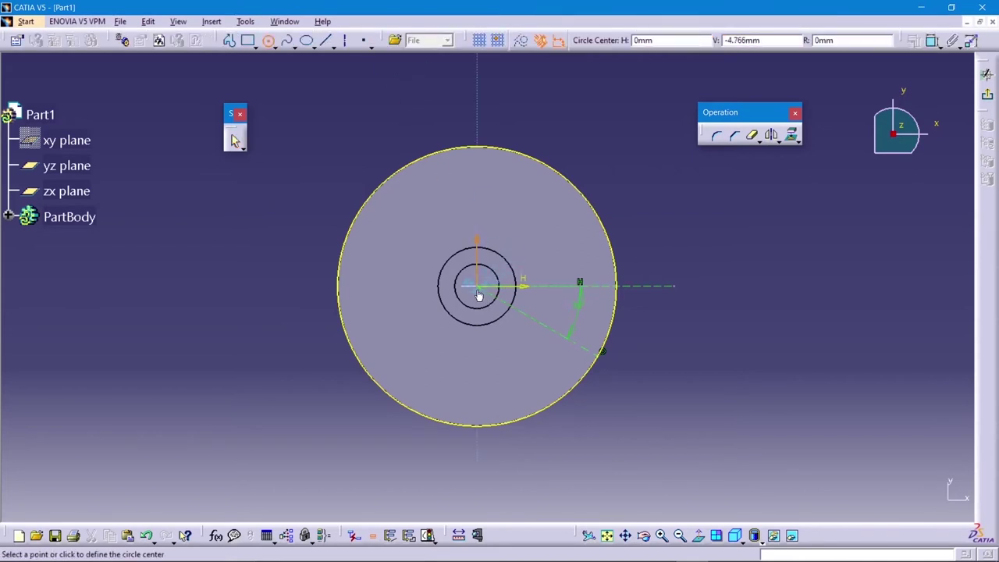
click(475, 287)
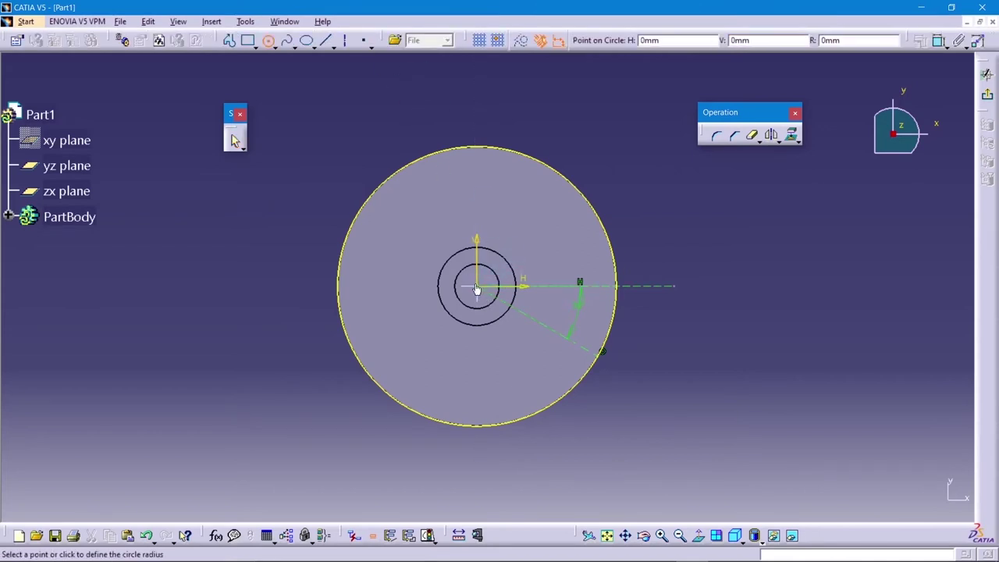
click(476, 216)
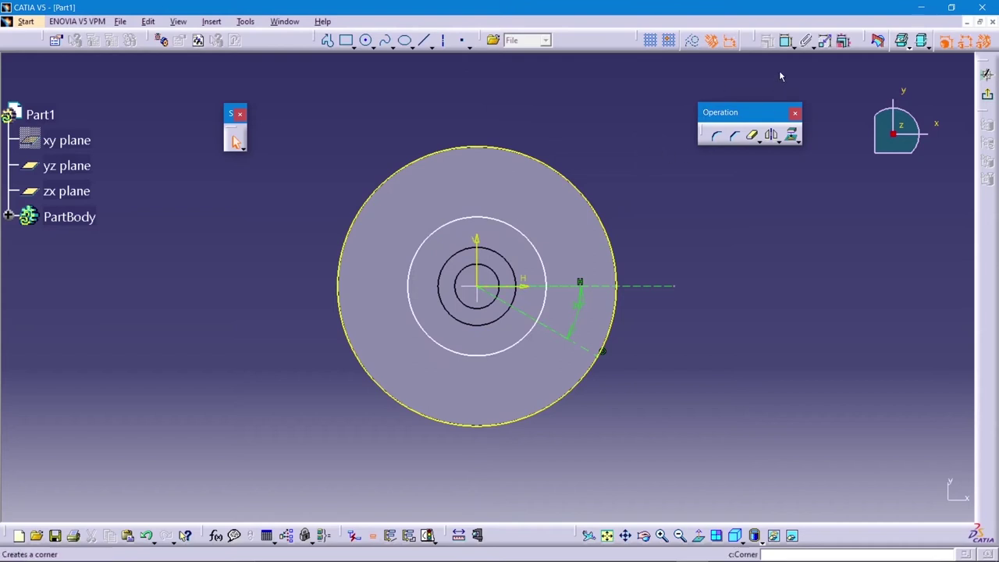
click(785, 40)
click(520, 234)
click(599, 139)
double_click(600, 138)
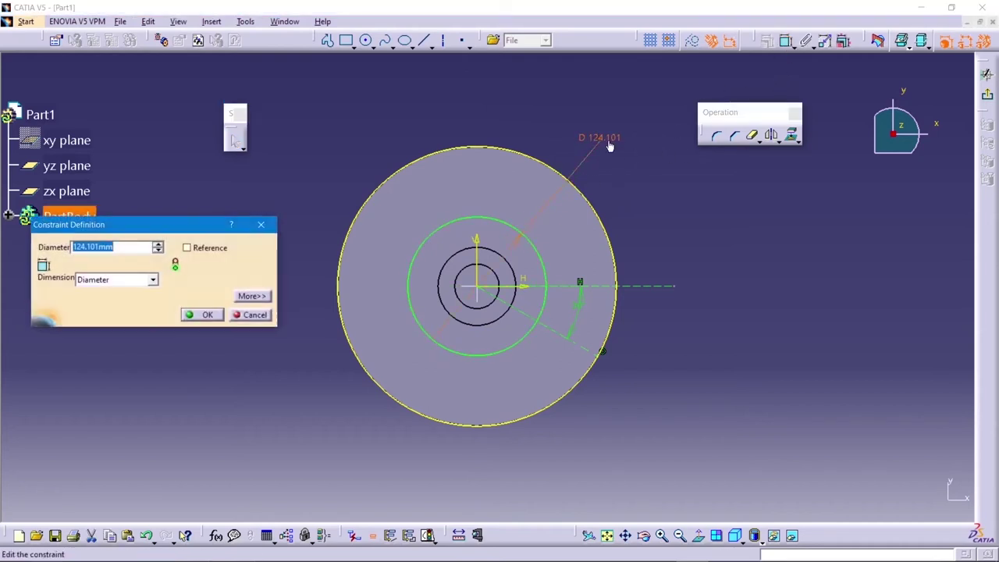
text(10)
key(Return)
click(641, 114)
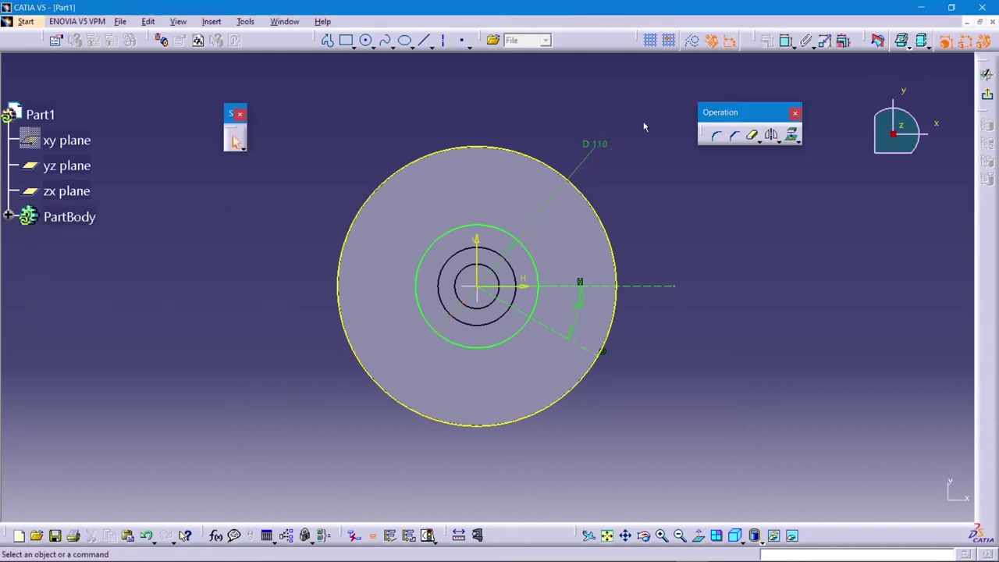
Quick Trim the dashed axis segments lying outside the circles
click(754, 137)
click(643, 287)
click(754, 136)
click(562, 283)
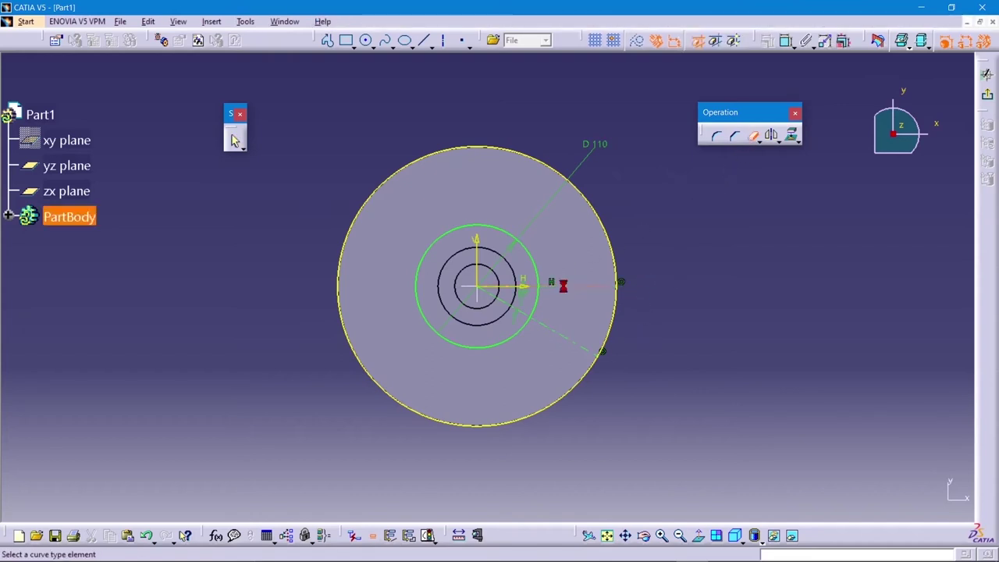
click(544, 325)
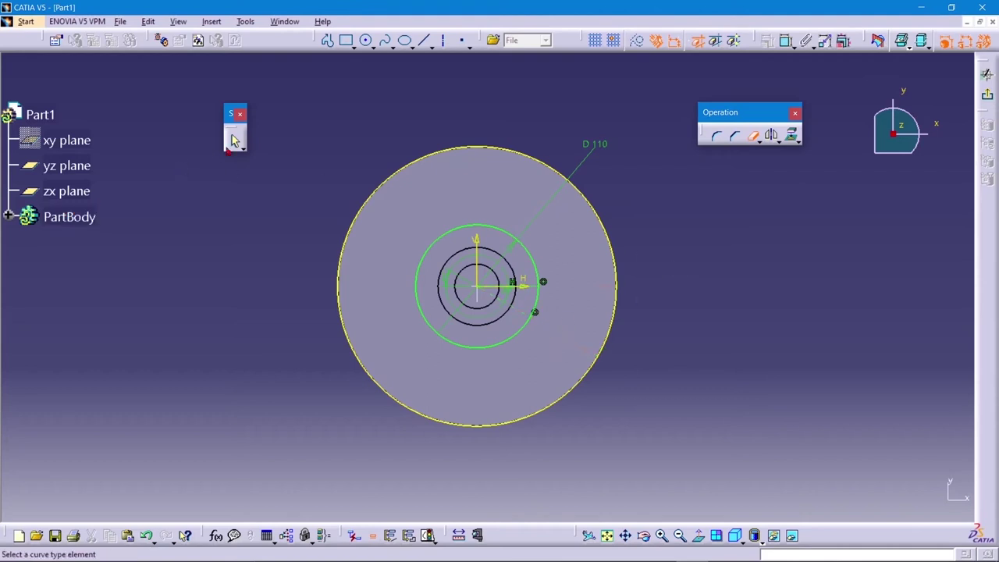
click(234, 141)
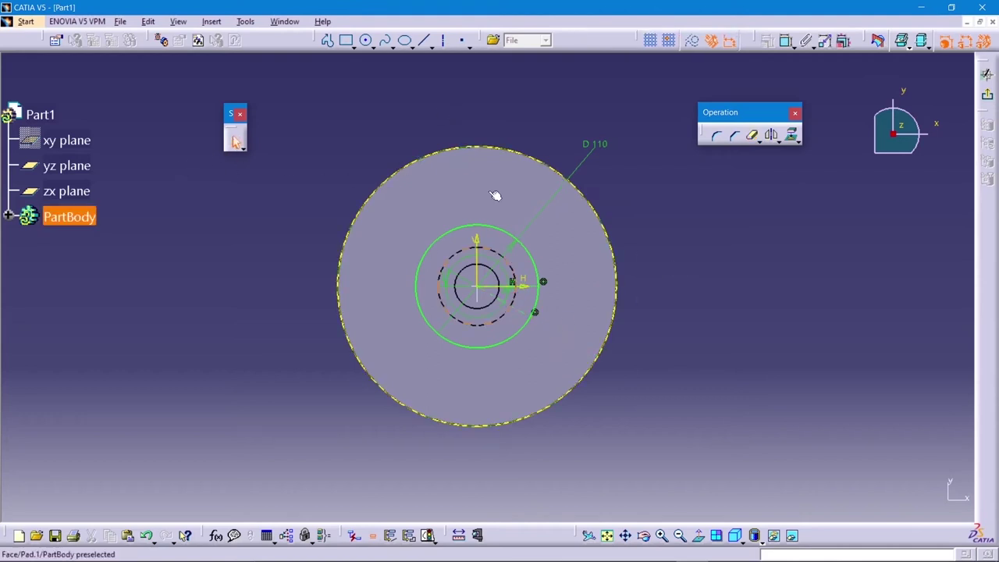
Convert the green circle into construction geometry and zoom into the disc centre
click(523, 241)
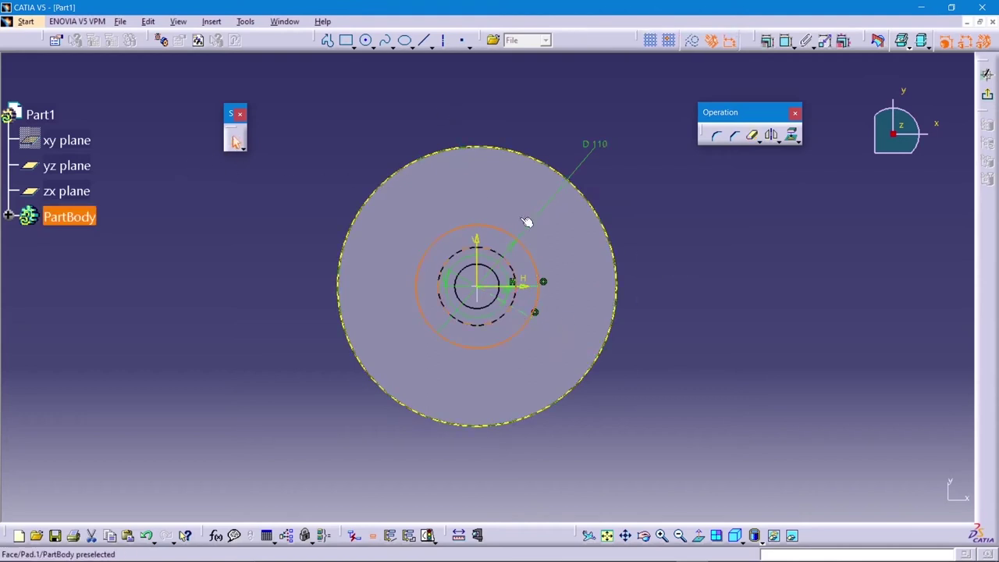
click(691, 40)
mouse_move(702, 334)
middle_down()
mouse_move(737, 306)
mouse_move(736, 288)
middle_up()
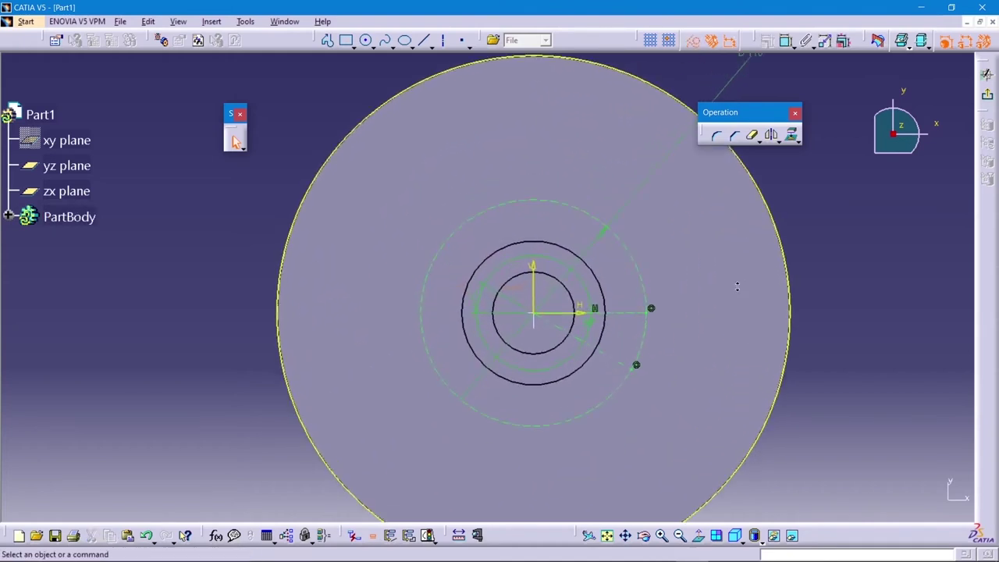
middle_drag(900, 277, 839, 210)
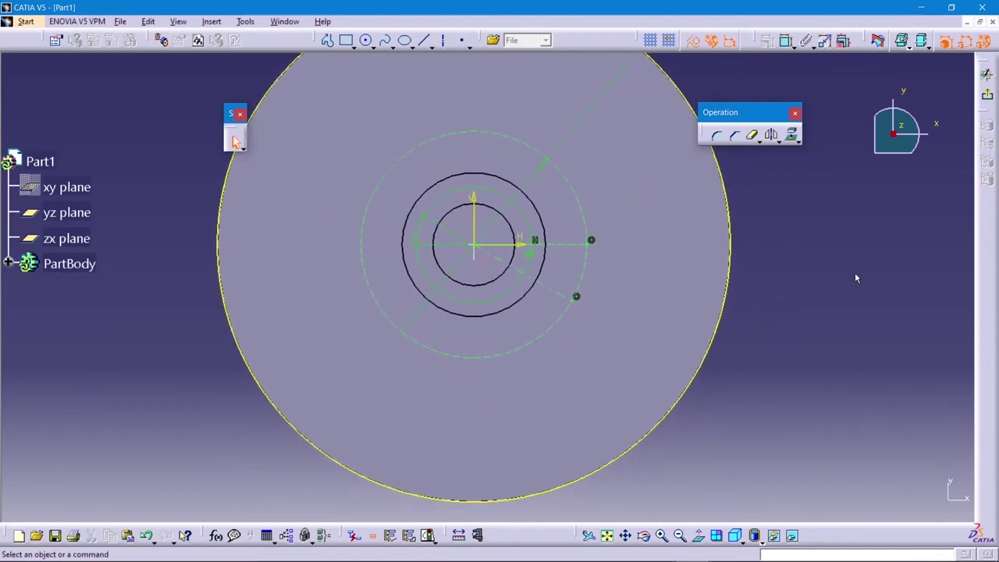
Draw a three-point arc from the dashed circle, through the disc edge, ending beyond the lower-left rim
click(524, 194)
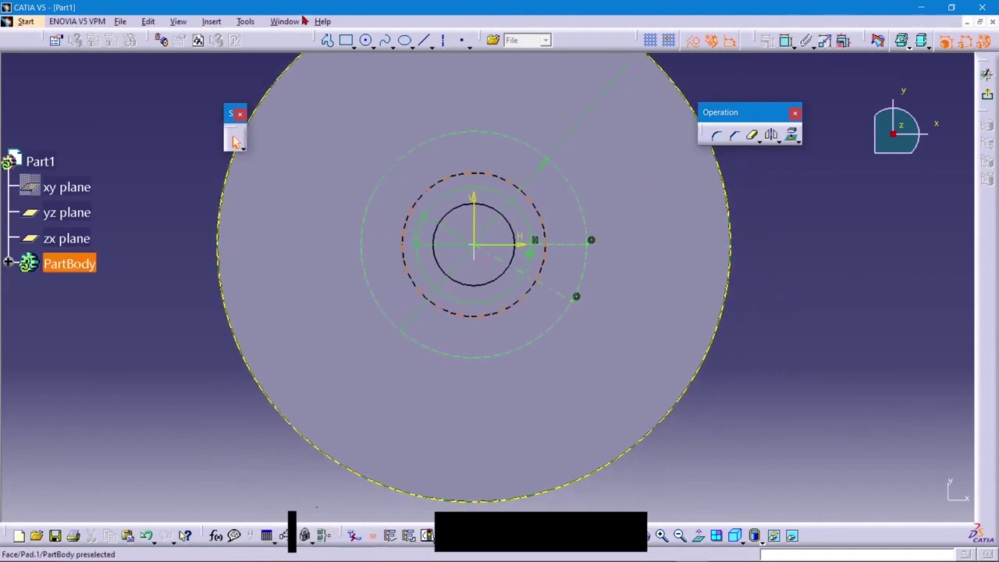
click(367, 47)
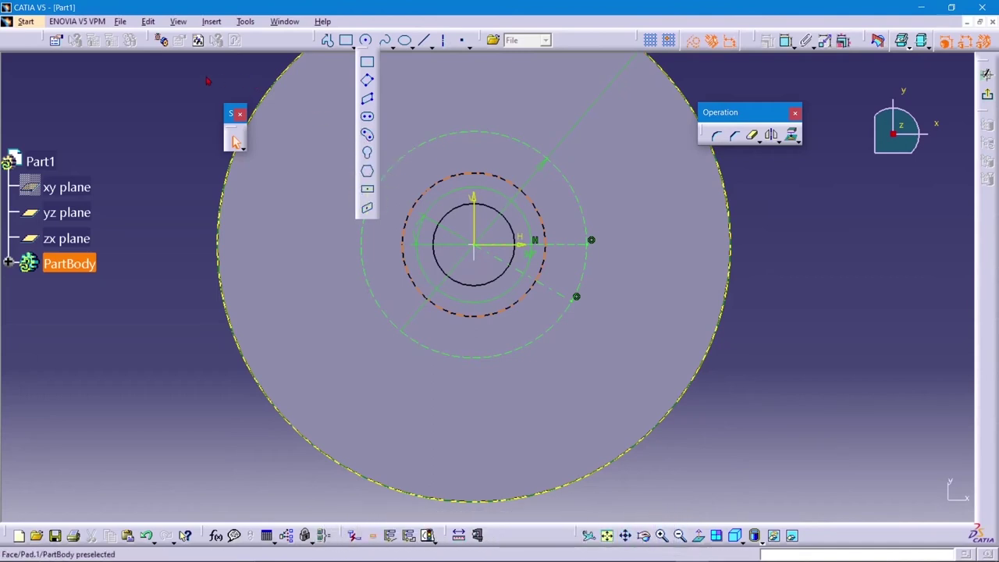
click(371, 45)
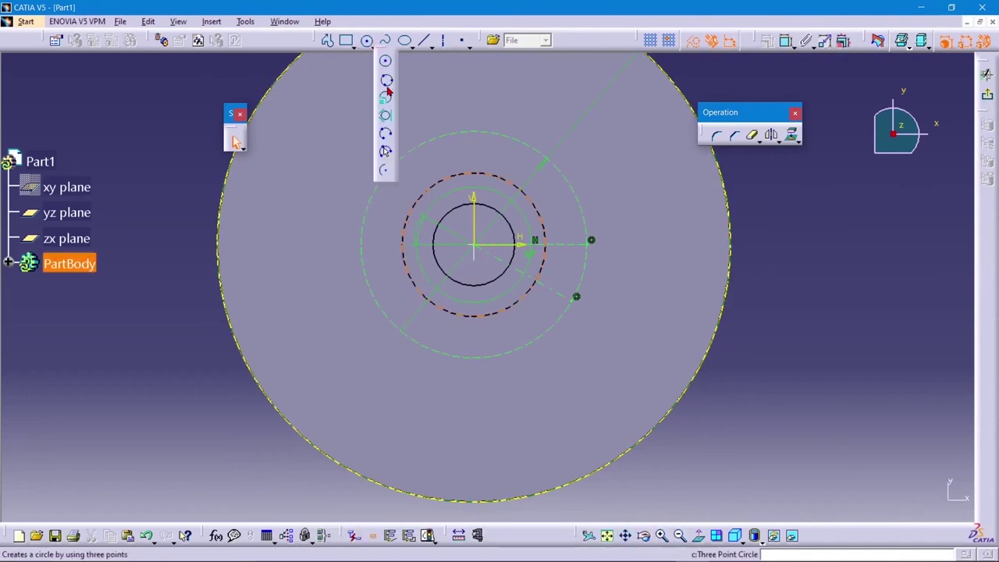
click(386, 150)
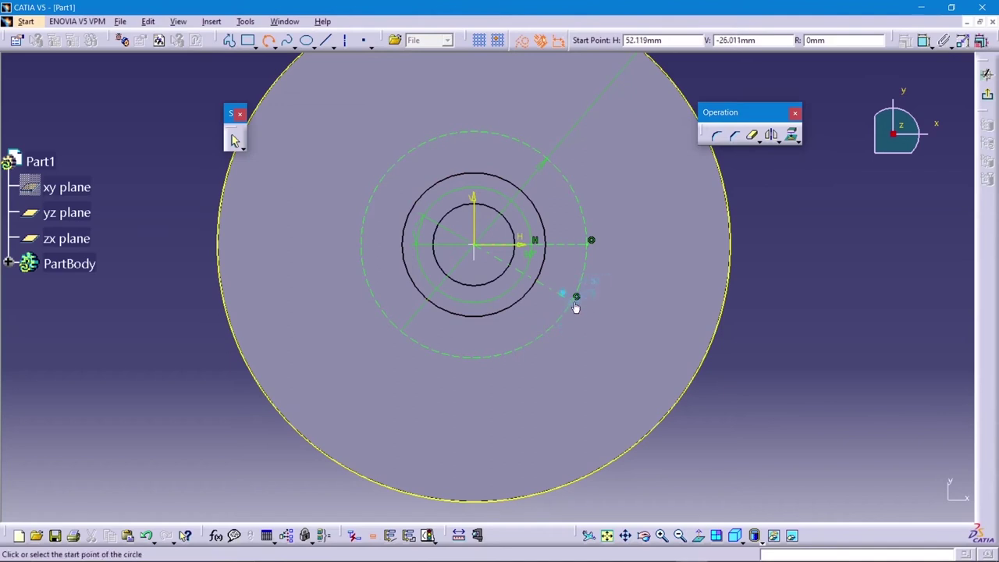
click(572, 303)
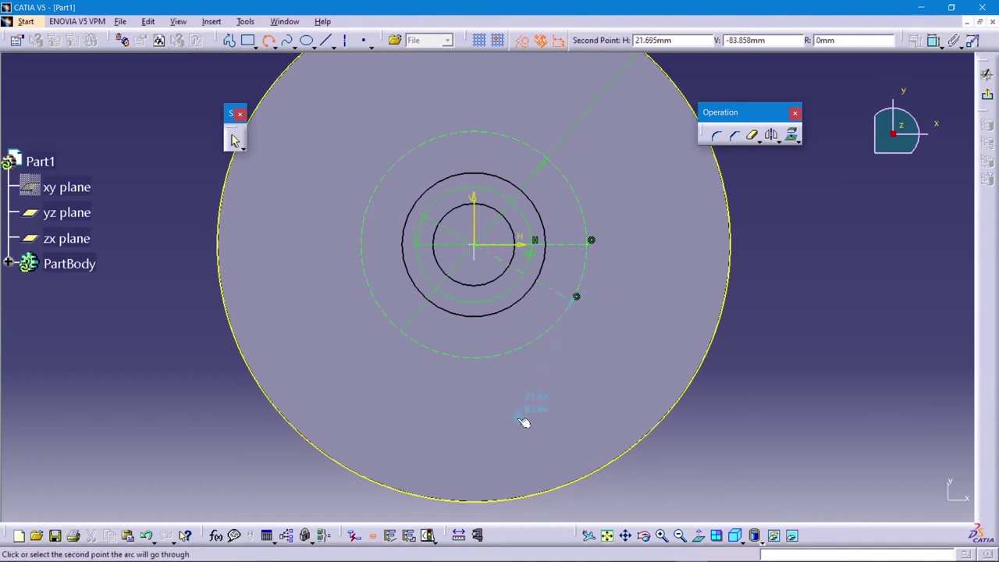
mouse_move(531, 408)
middle_down()
mouse_move(531, 354)
mouse_move(509, 274)
middle_up()
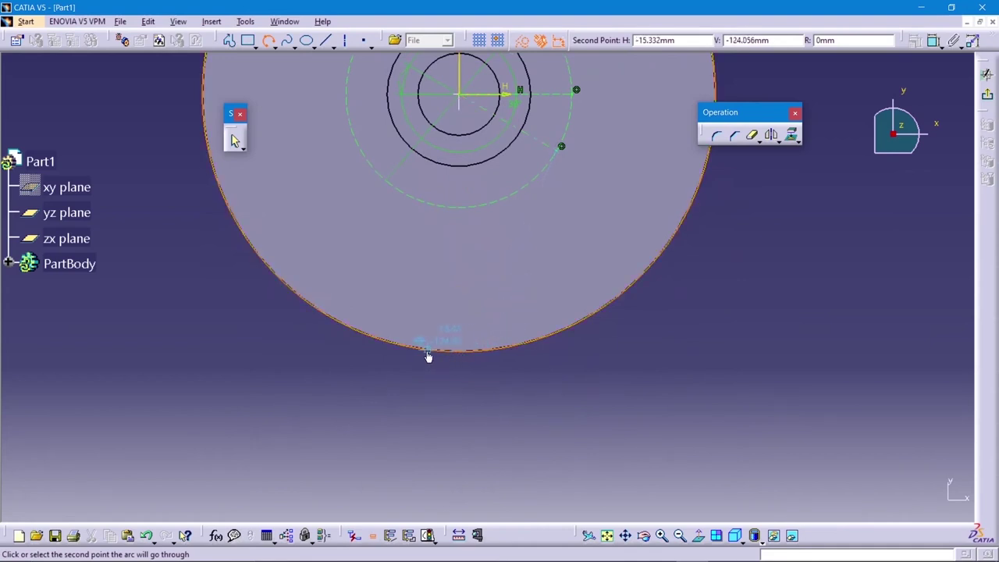
click(363, 337)
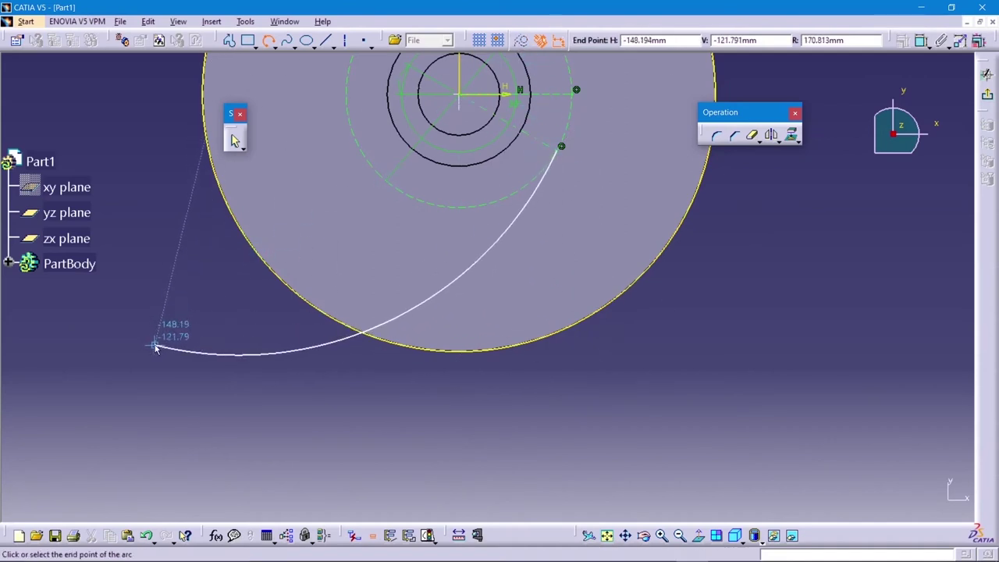
click(236, 342)
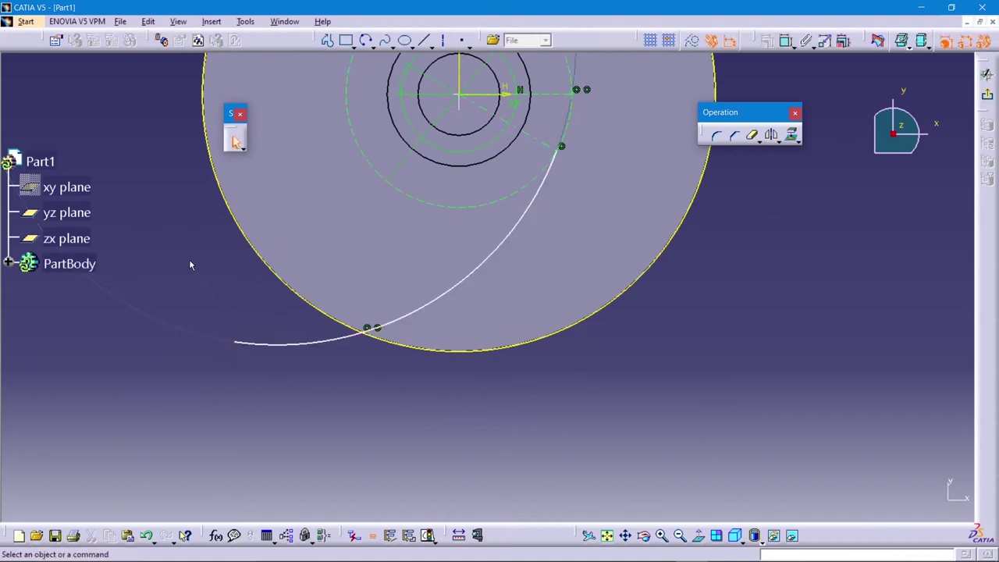
middle_drag(191, 267, 201, 301)
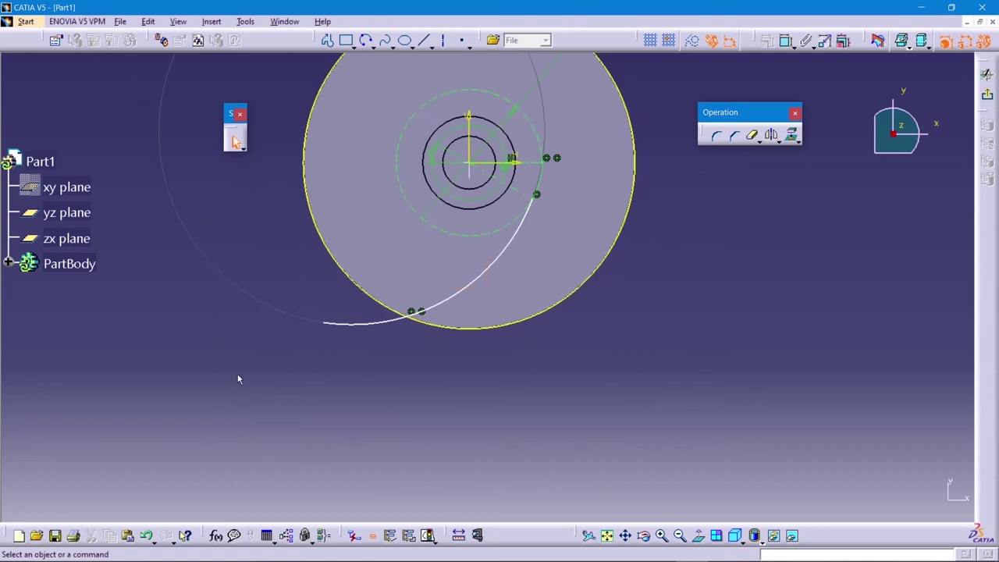
Constrain the vane arc to a 220 mm radius
click(902, 39)
click(452, 303)
click(549, 373)
double_click(557, 376)
text(2)
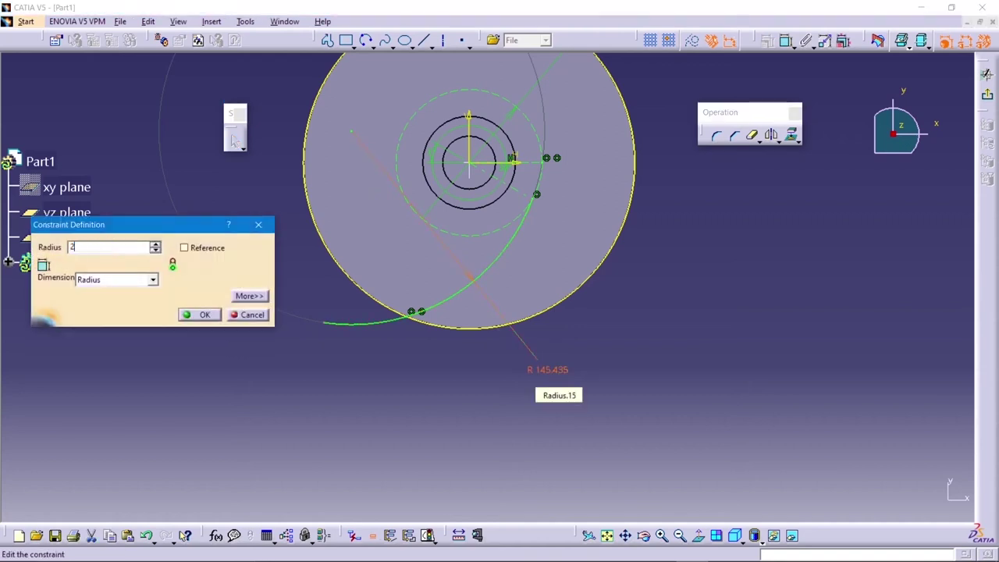
text(20)
key(Return)
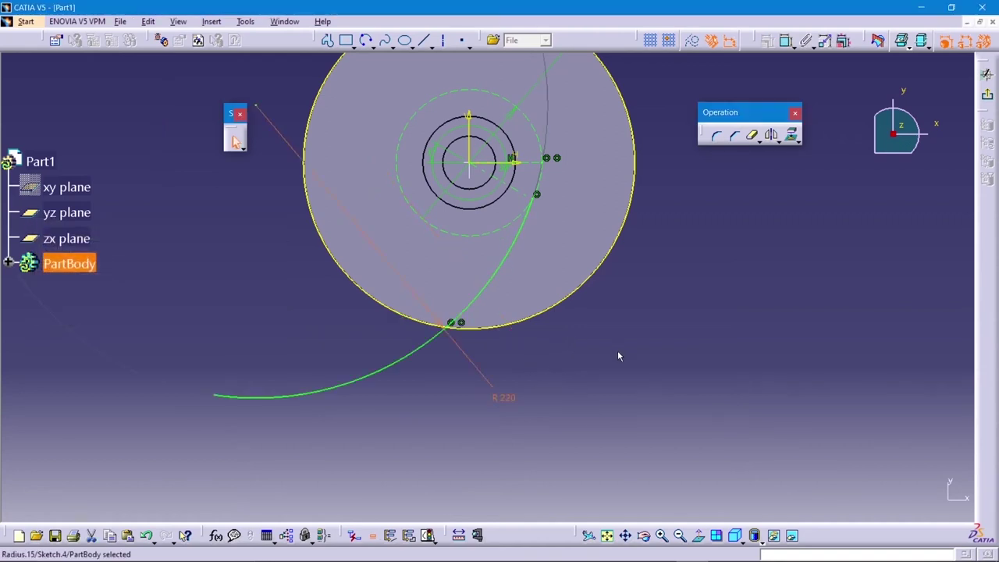
click(617, 351)
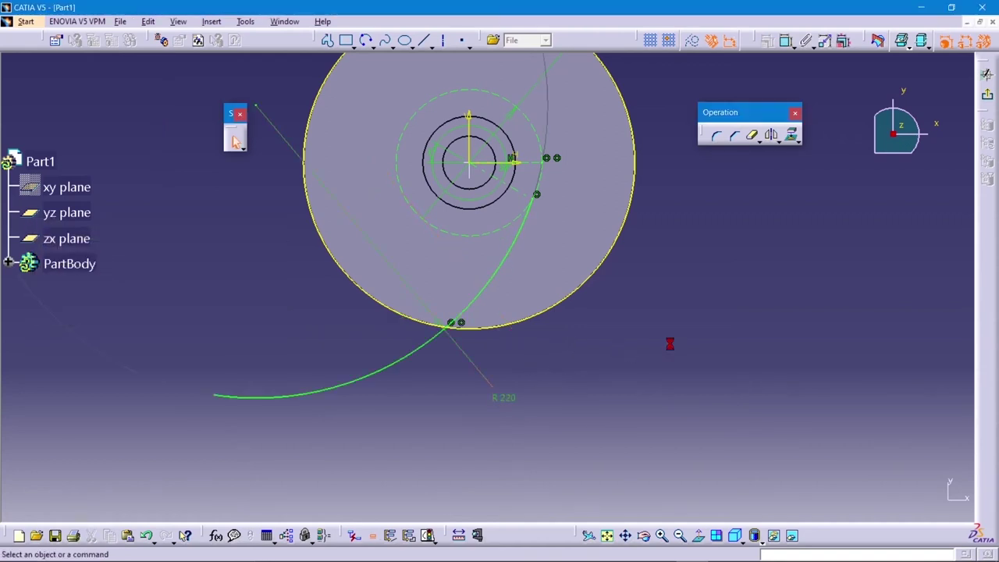
Trim the arc portion beyond the disc rim and select the outer circle
click(752, 136)
click(268, 401)
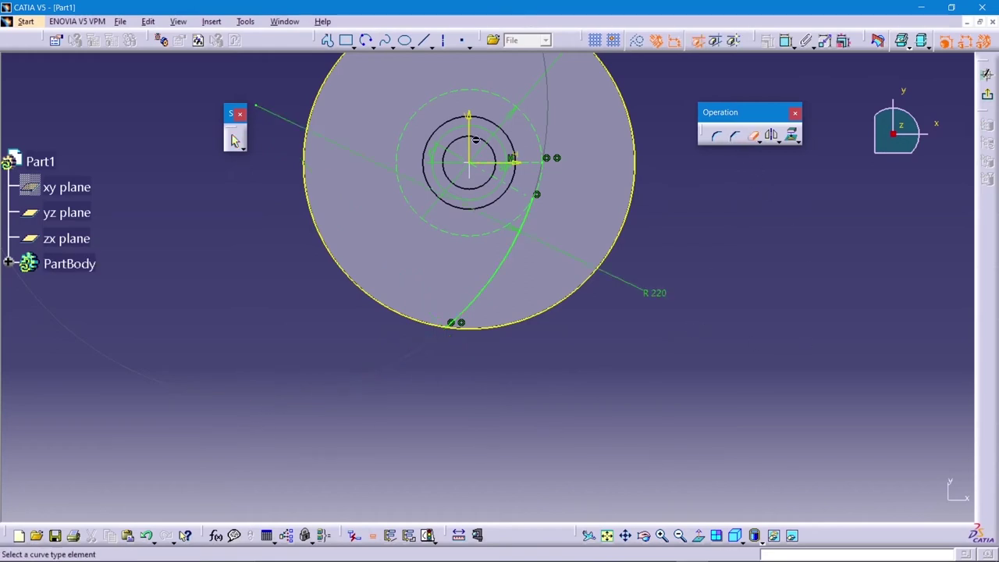
click(233, 138)
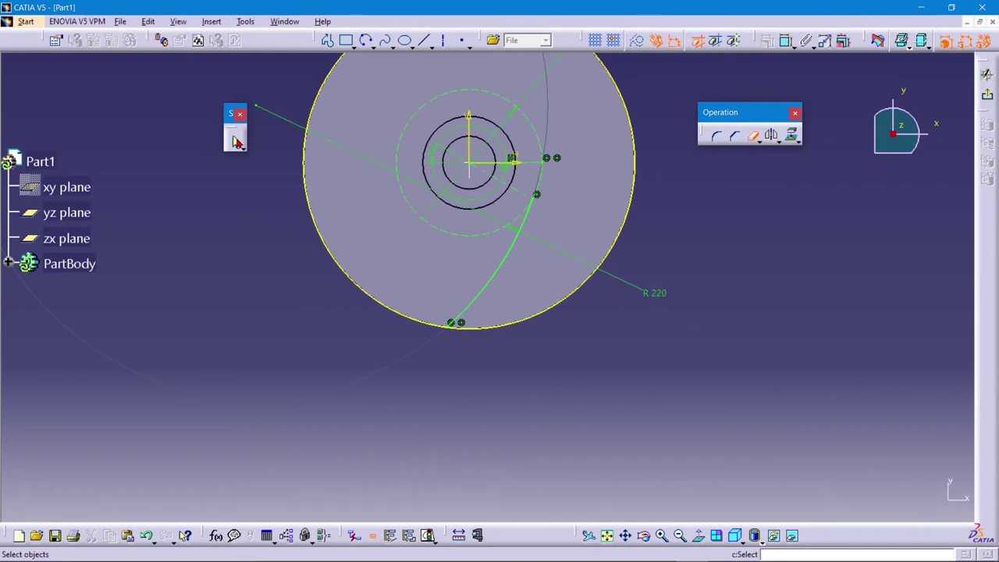
click(304, 173)
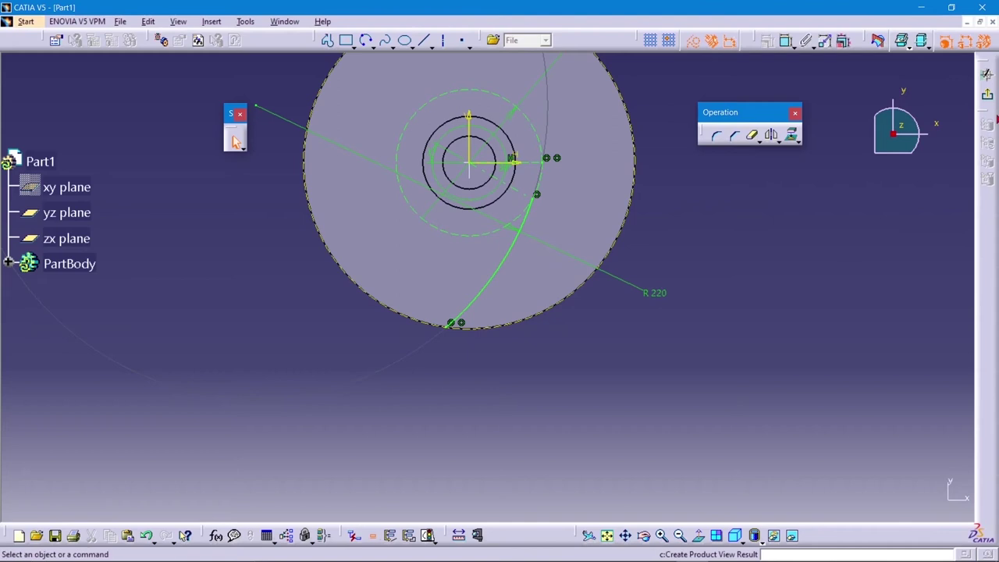
Exit the sketch and create Plane.2 normal to the vane arc at its end vertex
click(987, 74)
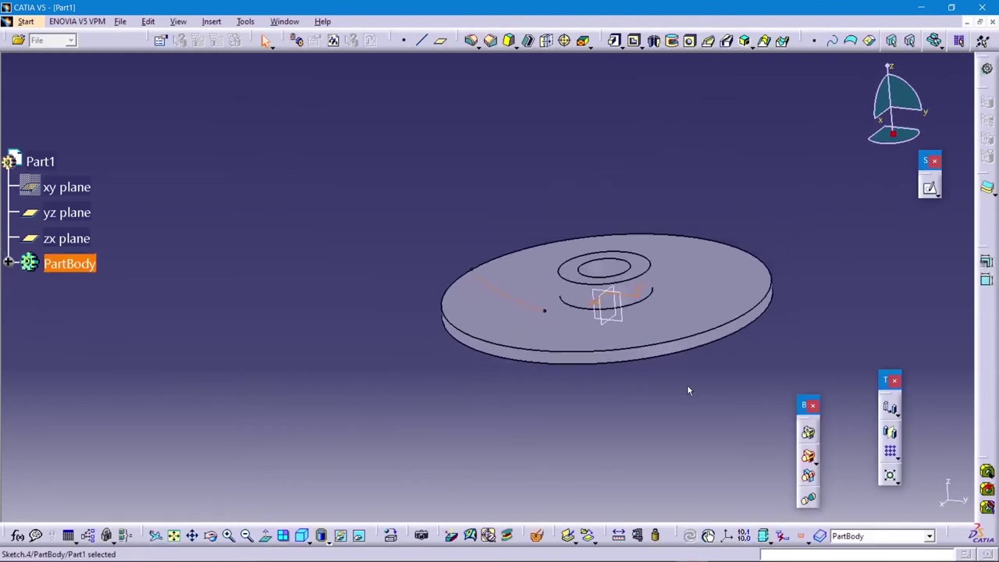
click(702, 140)
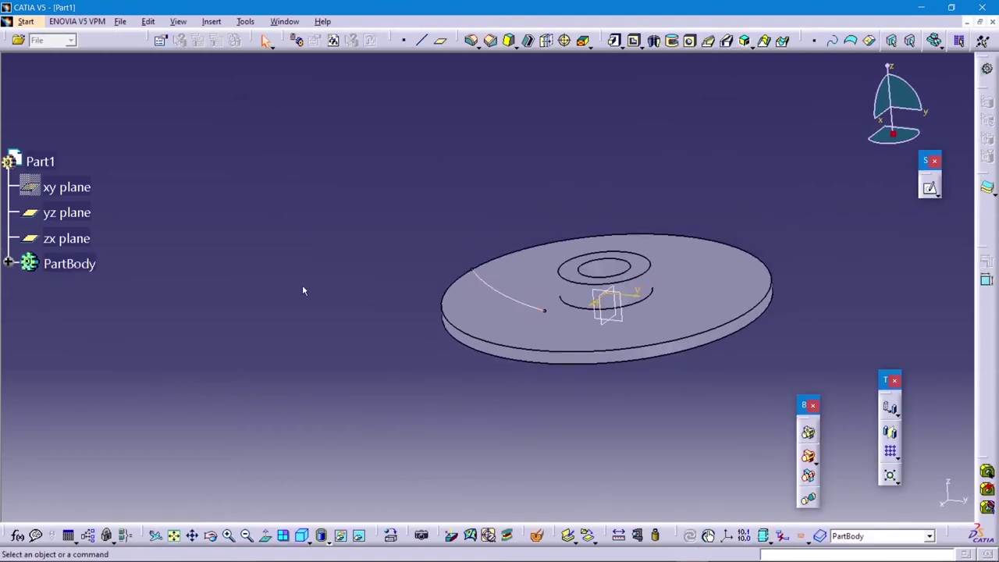
middle_drag(304, 290, 689, 401)
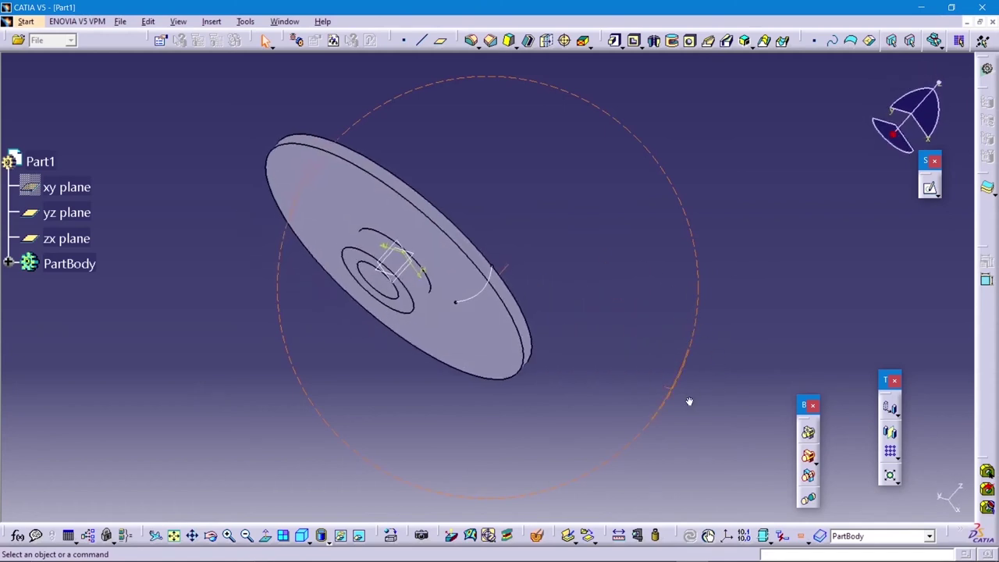
mouse_move(469, 109)
middle_down()
mouse_move(333, 262)
mouse_move(397, 263)
middle_up()
click(442, 43)
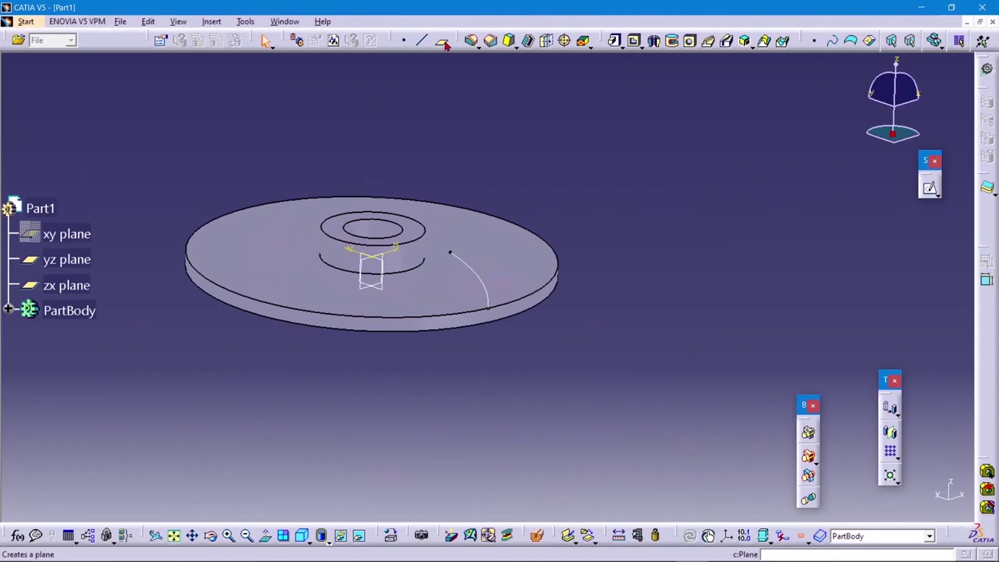
click(484, 289)
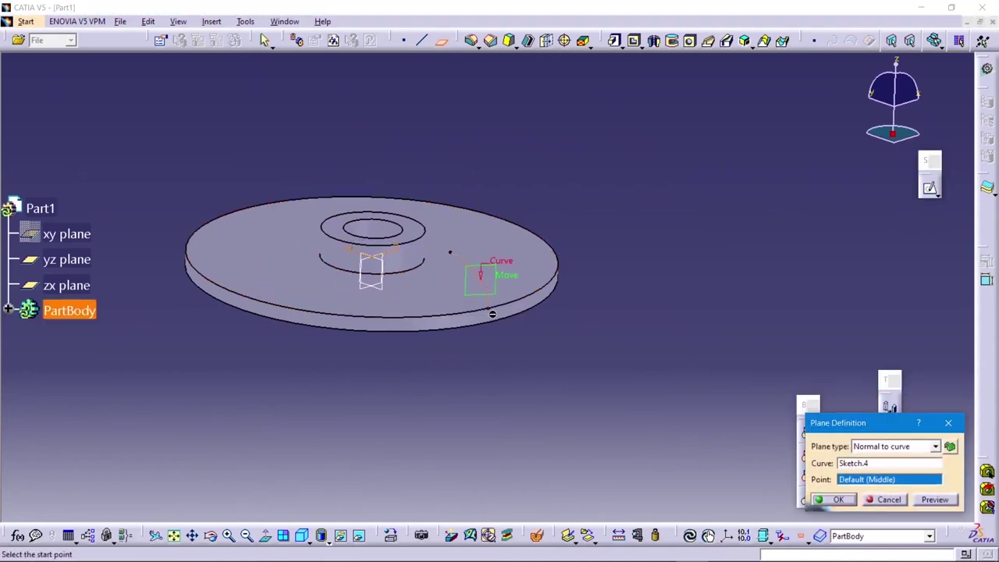
click(490, 314)
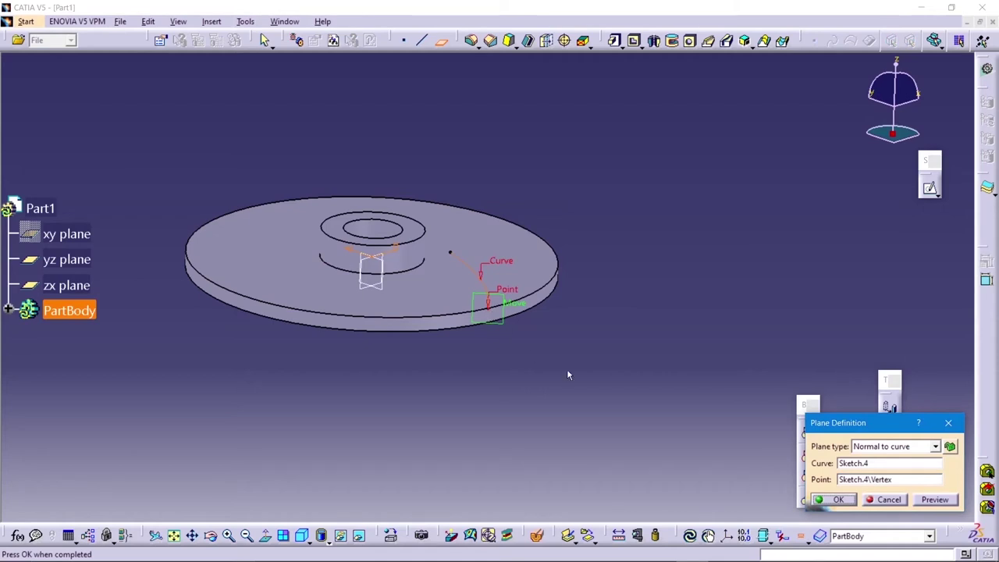
click(832, 500)
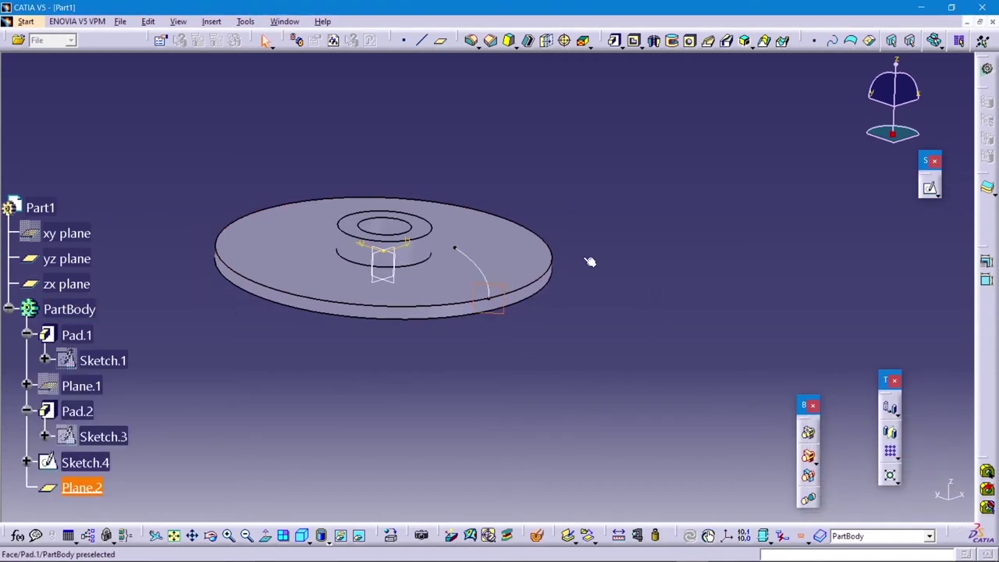
Start Sketch.6 on Plane.2, project the small square, and draw a vertical line rising from it
click(930, 188)
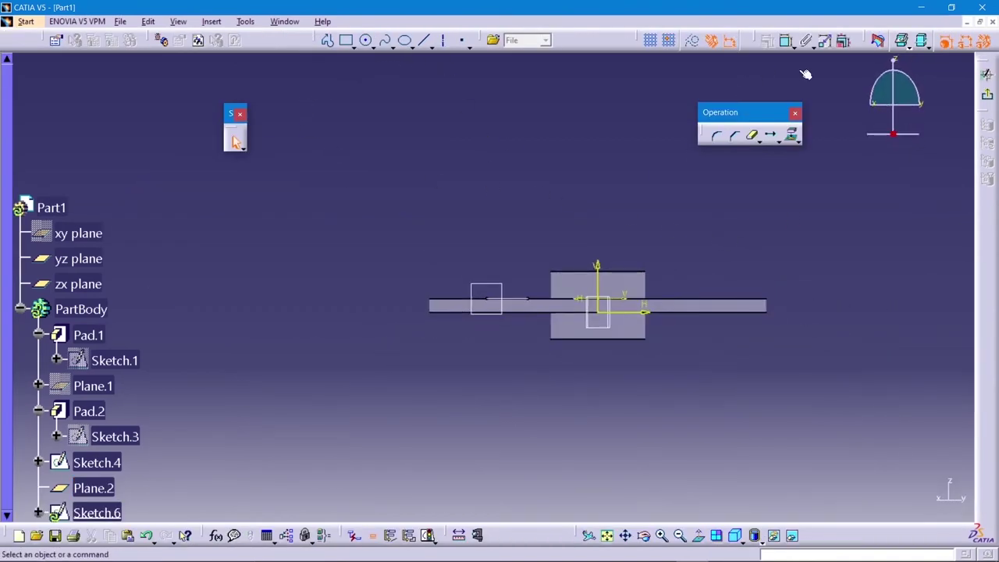
click(793, 135)
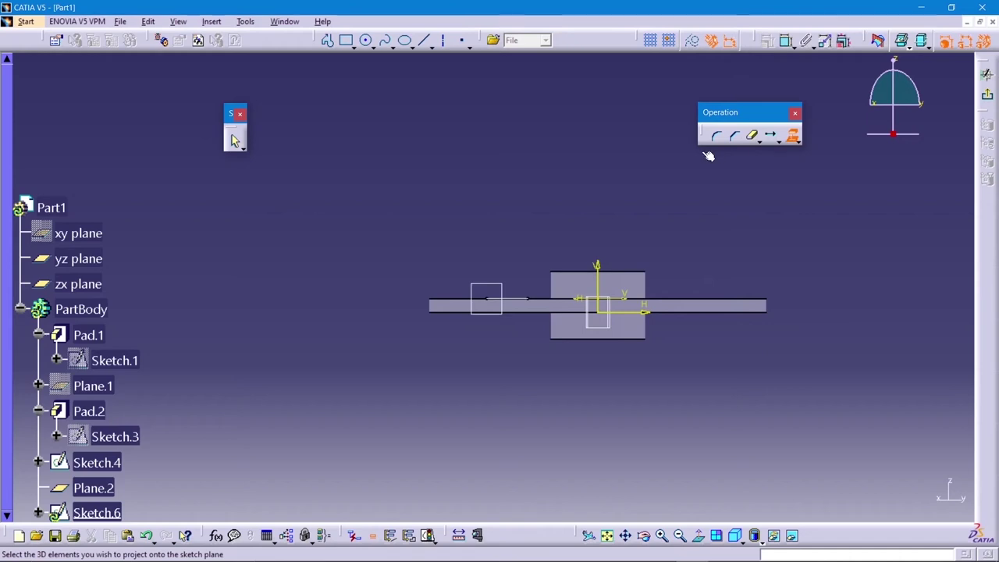
click(486, 300)
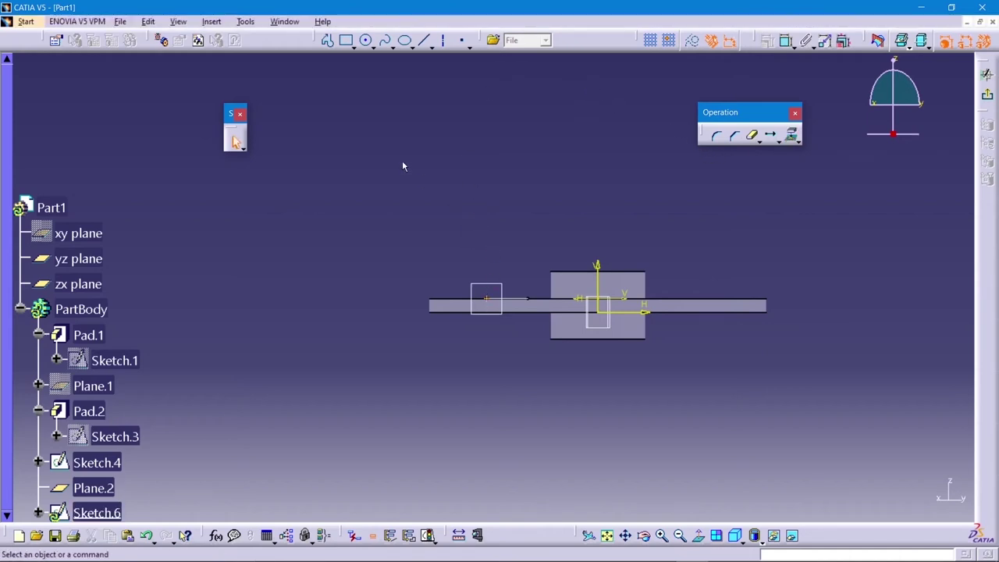
click(424, 40)
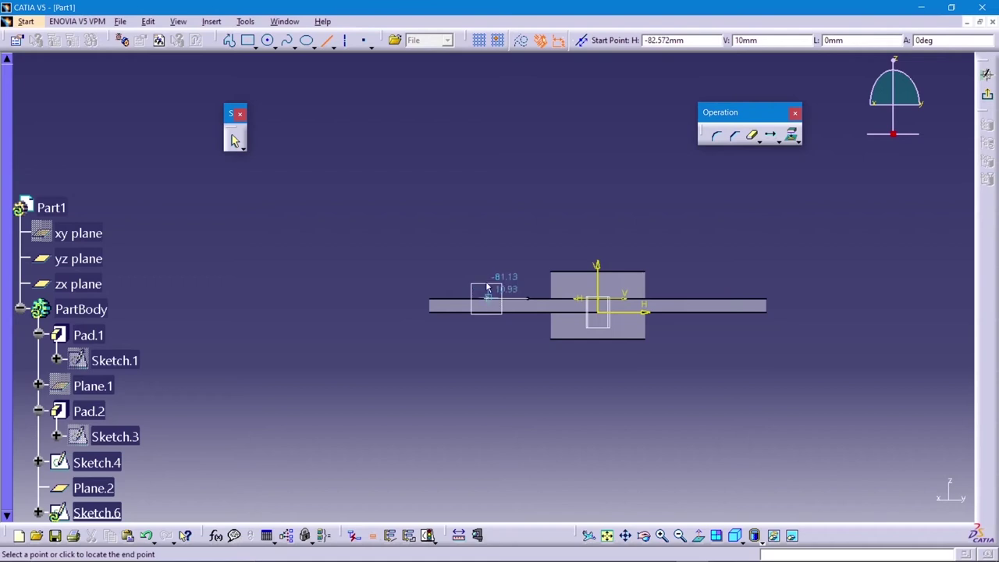
click(486, 173)
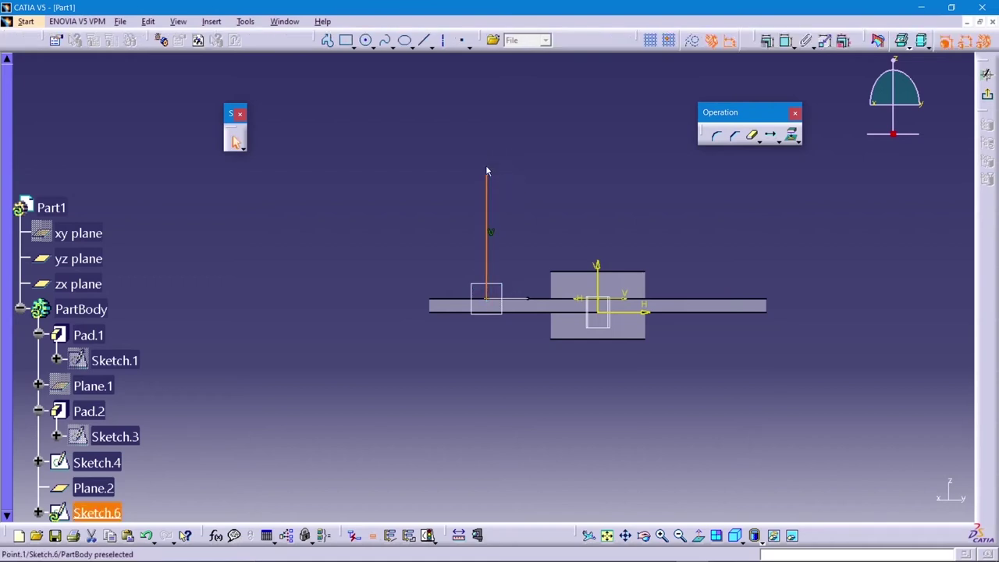
Add a three-point arc atop the line and a second line running down past the base
click(375, 48)
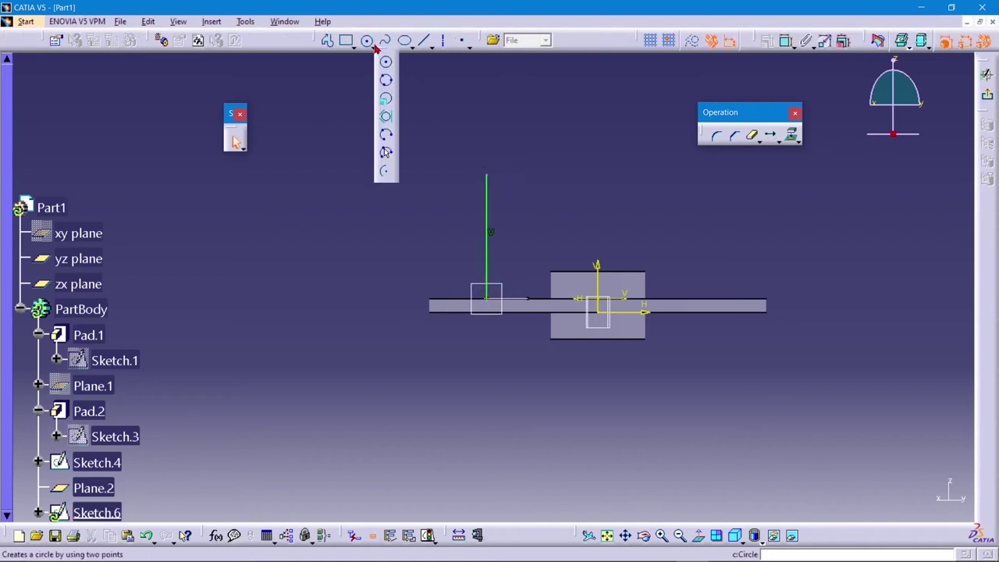
click(385, 153)
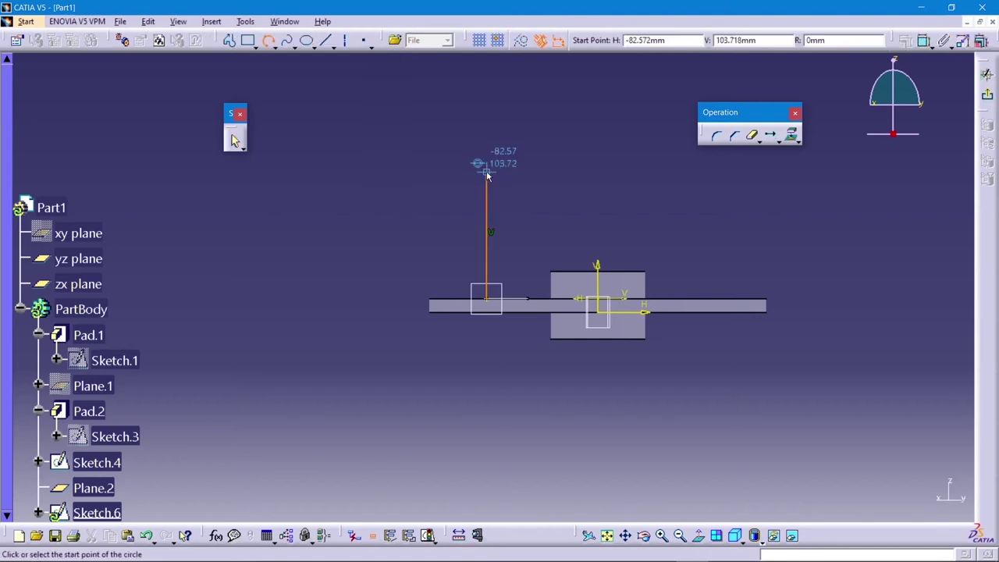
click(486, 174)
click(512, 177)
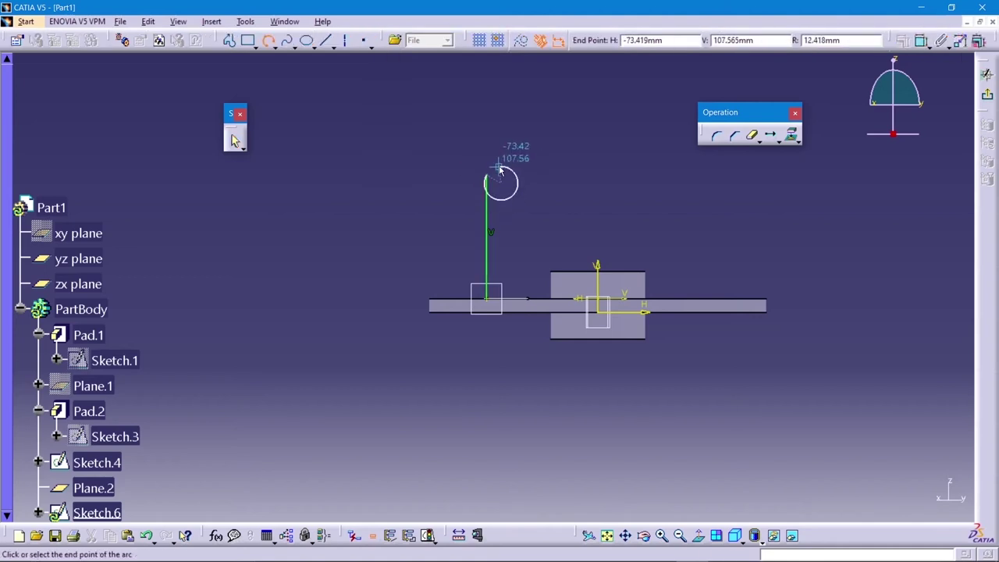
click(514, 180)
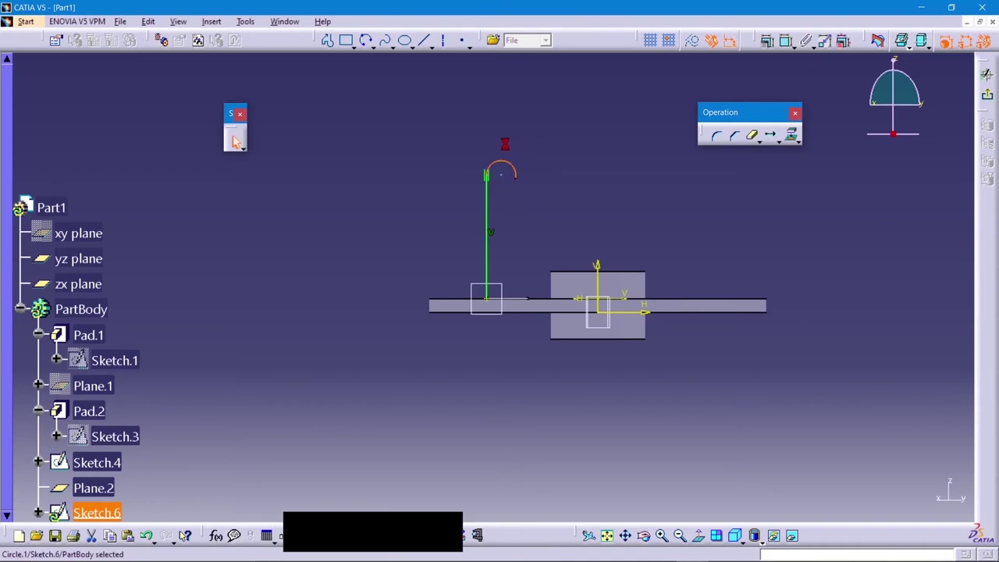
click(424, 46)
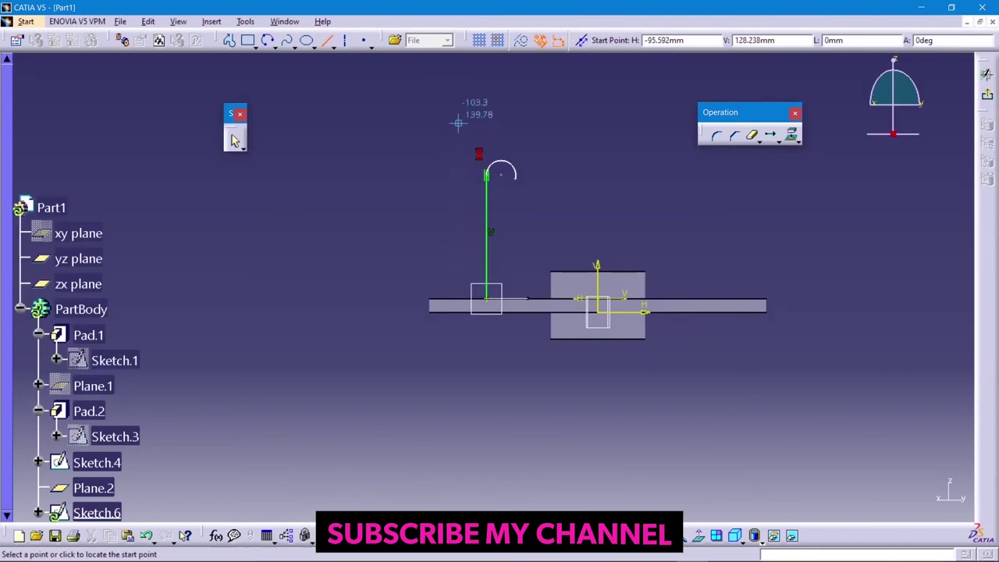
click(516, 179)
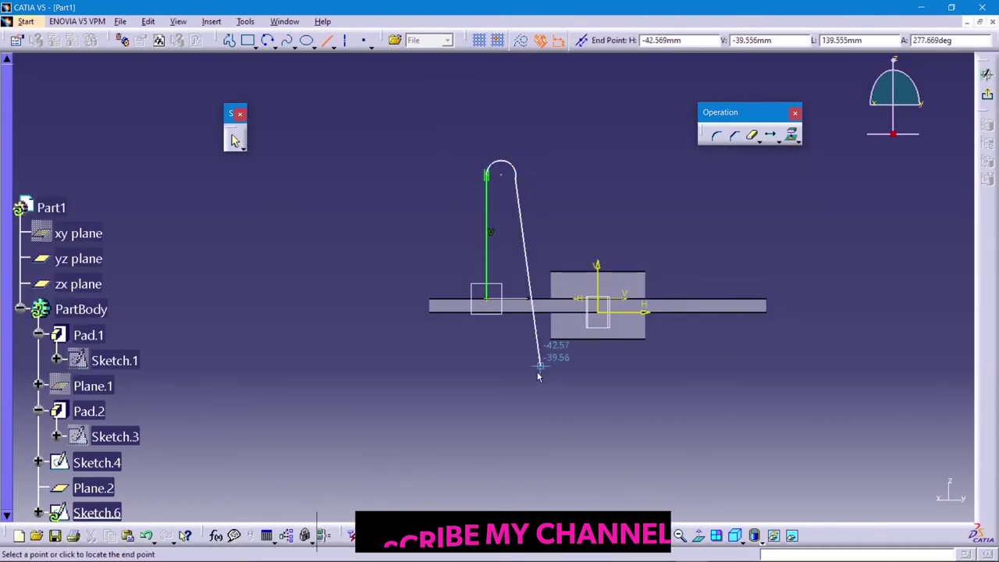
click(515, 359)
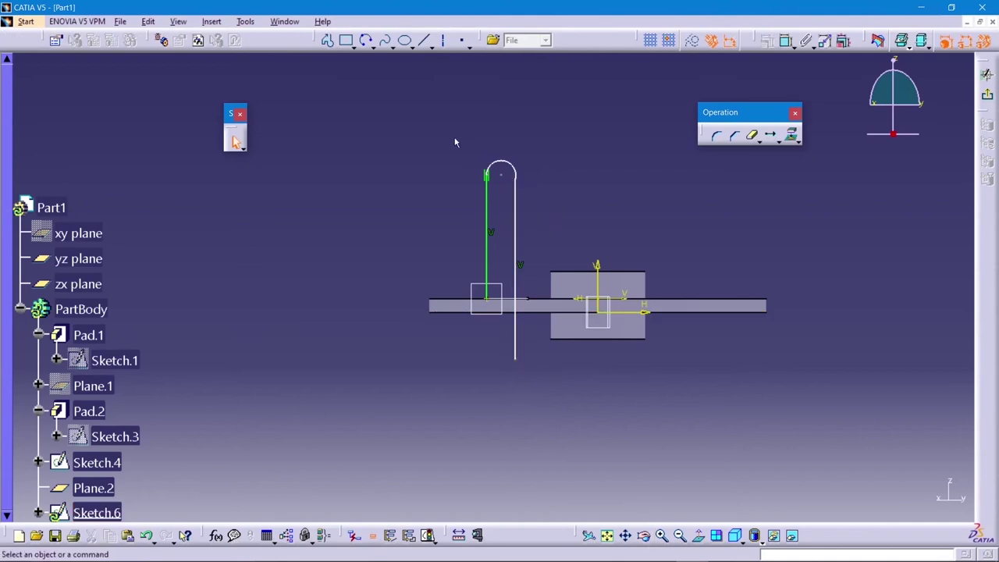
Draw a horizontal base line from the sketch origin leftward across the profile
click(423, 41)
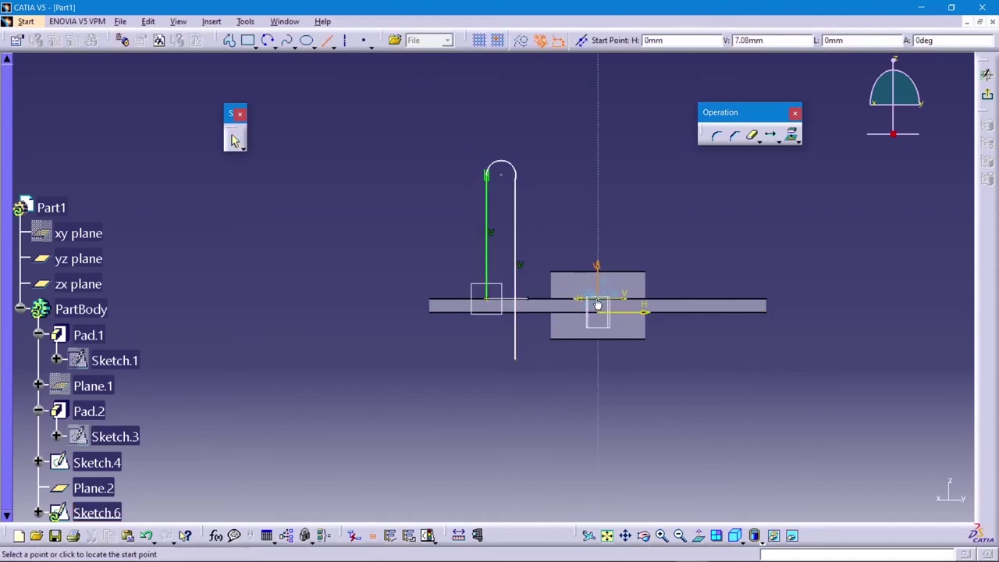
click(597, 300)
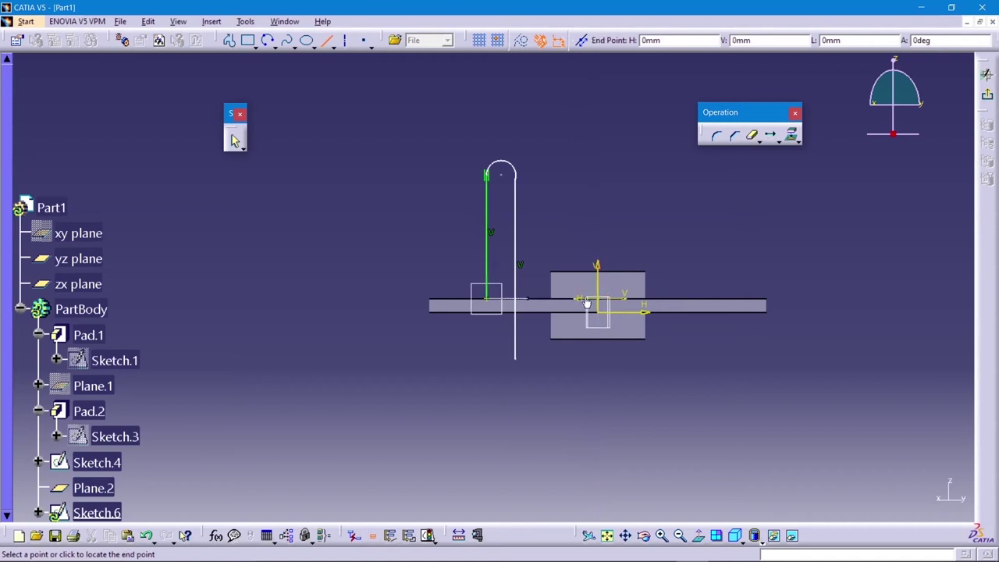
click(380, 298)
click(607, 119)
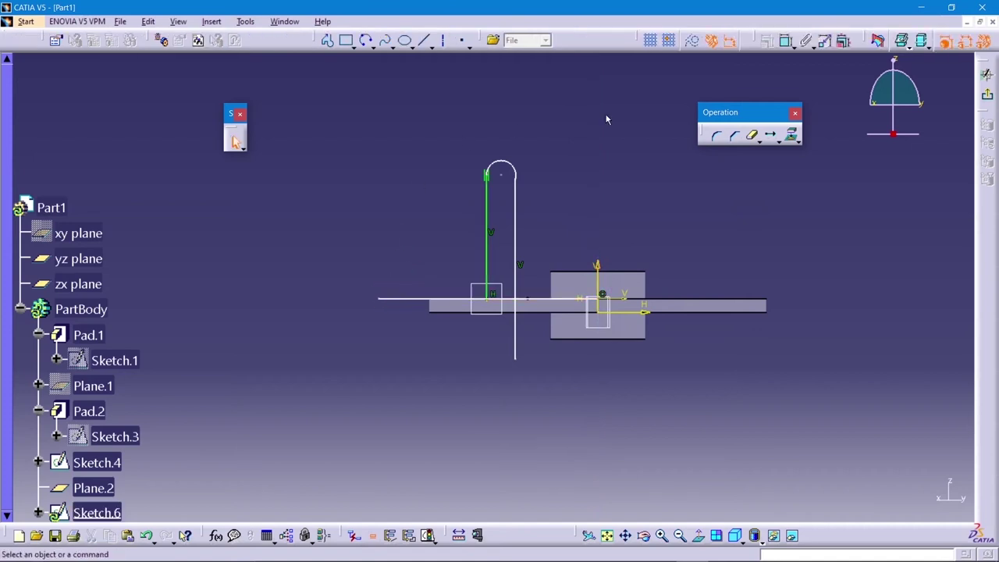
Quick Trim the base line's overhangs and the vertical line's end below the base
click(752, 136)
click(420, 300)
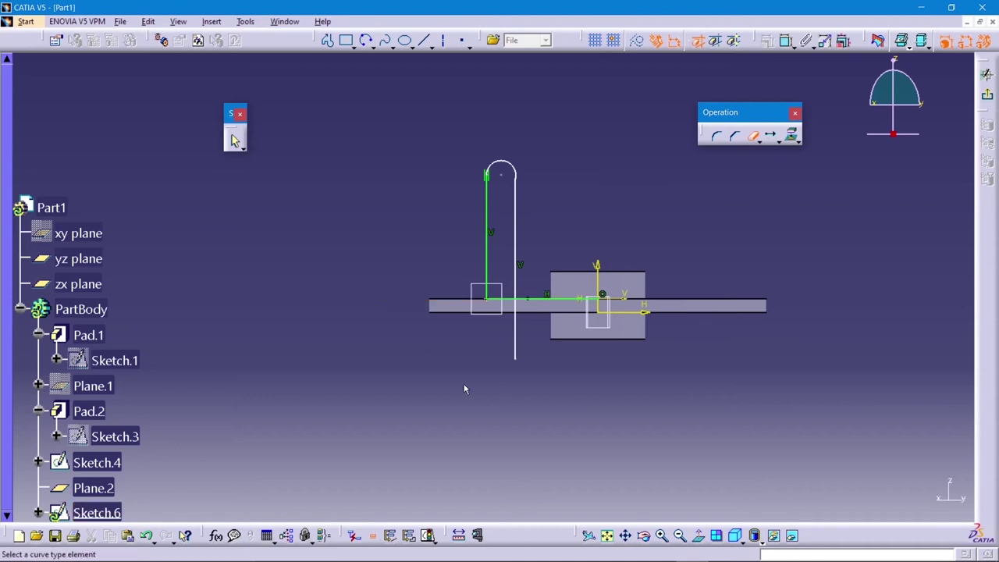
click(513, 344)
click(532, 301)
click(234, 141)
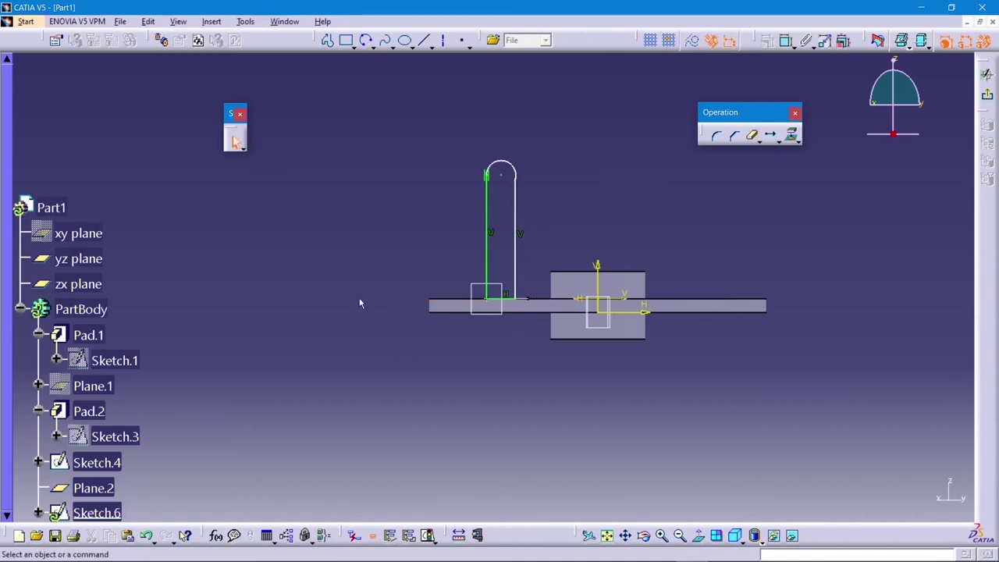
mouse_move(502, 379)
middle_down()
mouse_move(501, 349)
mouse_move(584, 203)
mouse_move(531, 309)
middle_up()
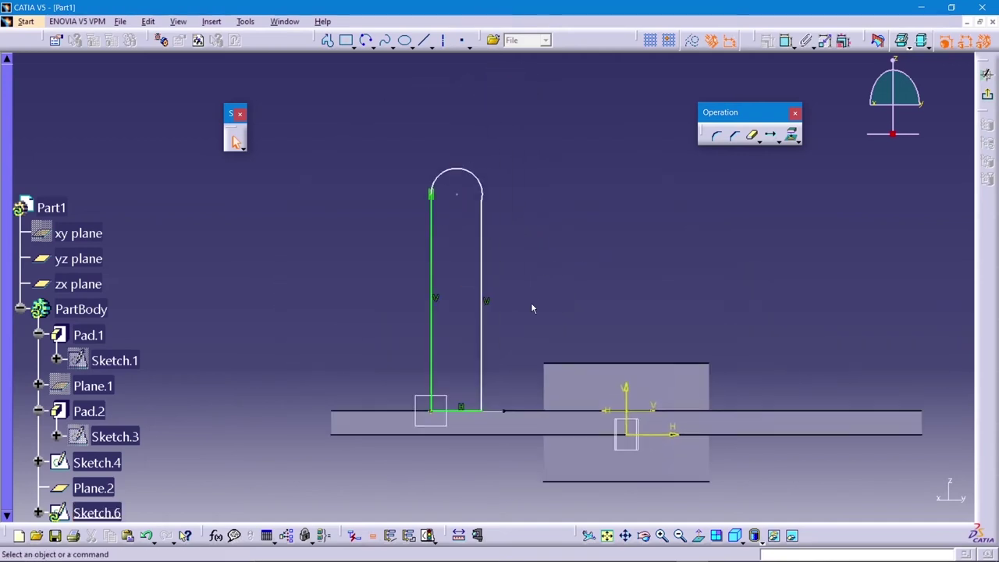
Make the right vertical line tangent to the top arc
click(483, 217)
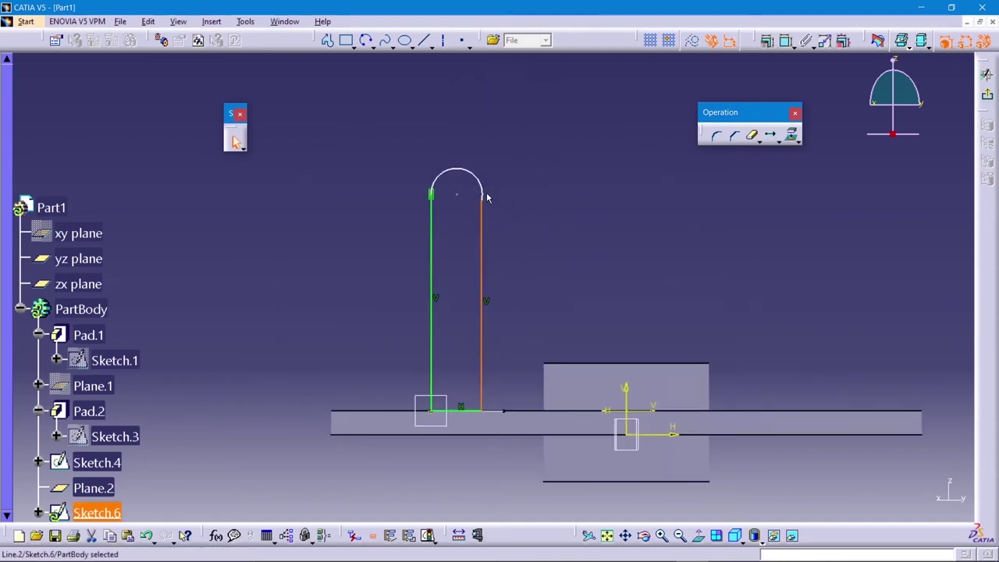
ctrl+click(485, 193)
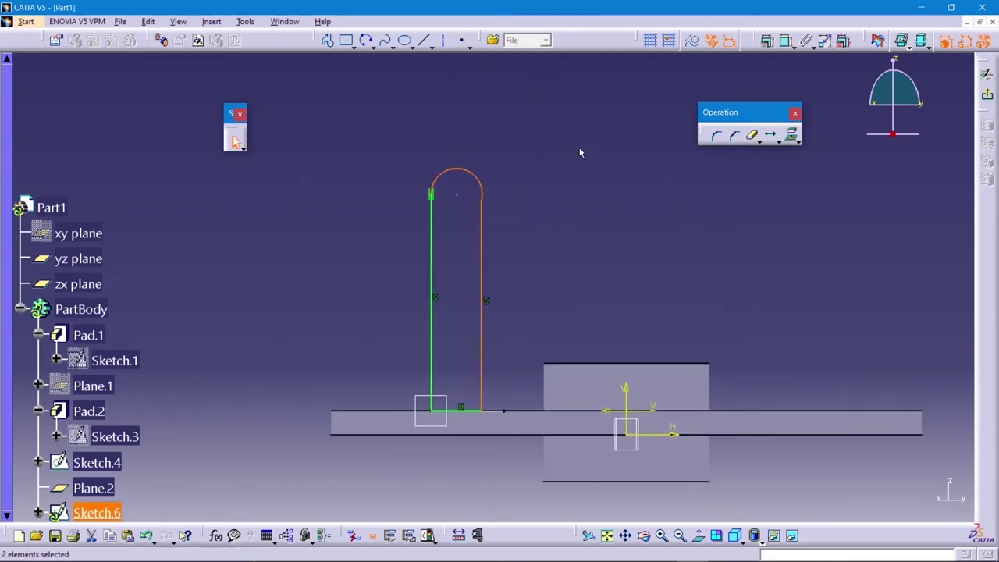
click(767, 43)
click(780, 143)
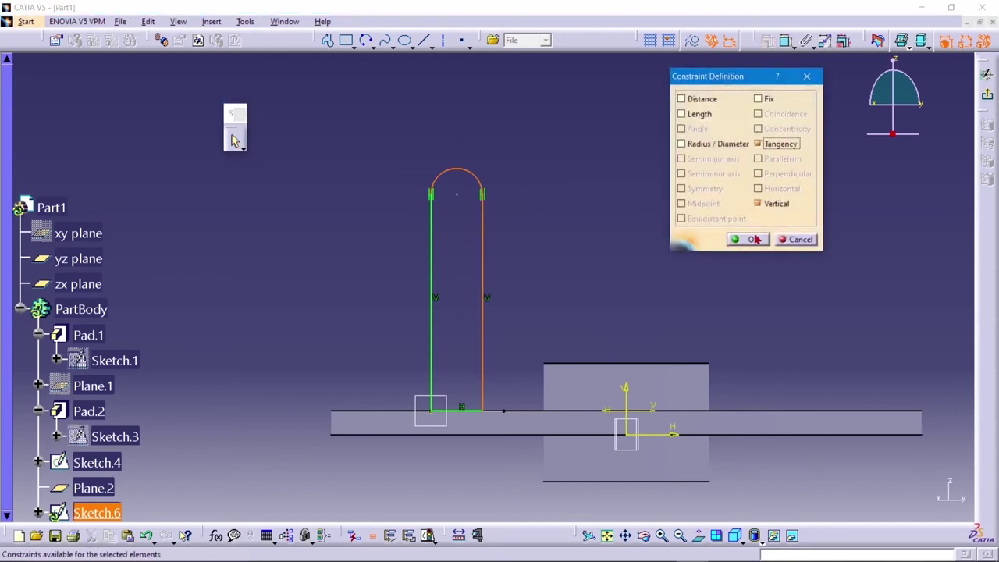
click(747, 239)
Dimension the top arc radius to 3.5 and the profile height to 40, then exit the sketch
click(785, 42)
click(465, 170)
click(478, 134)
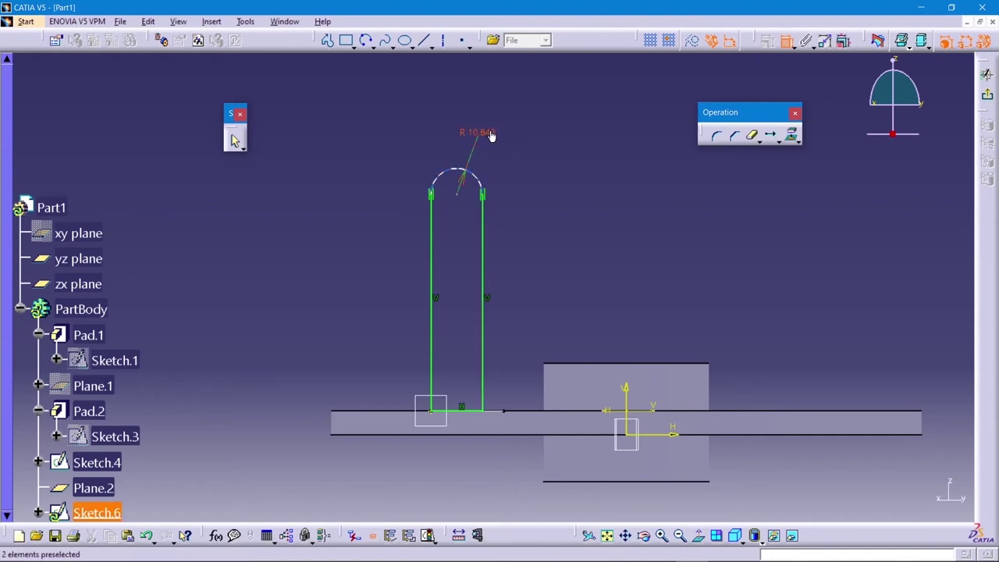
double_click(485, 134)
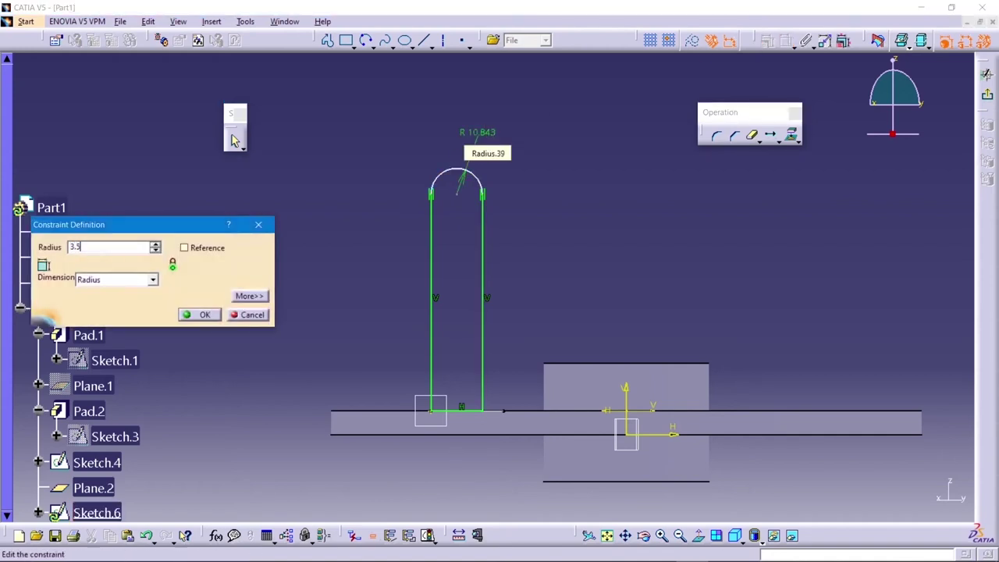
key(Return)
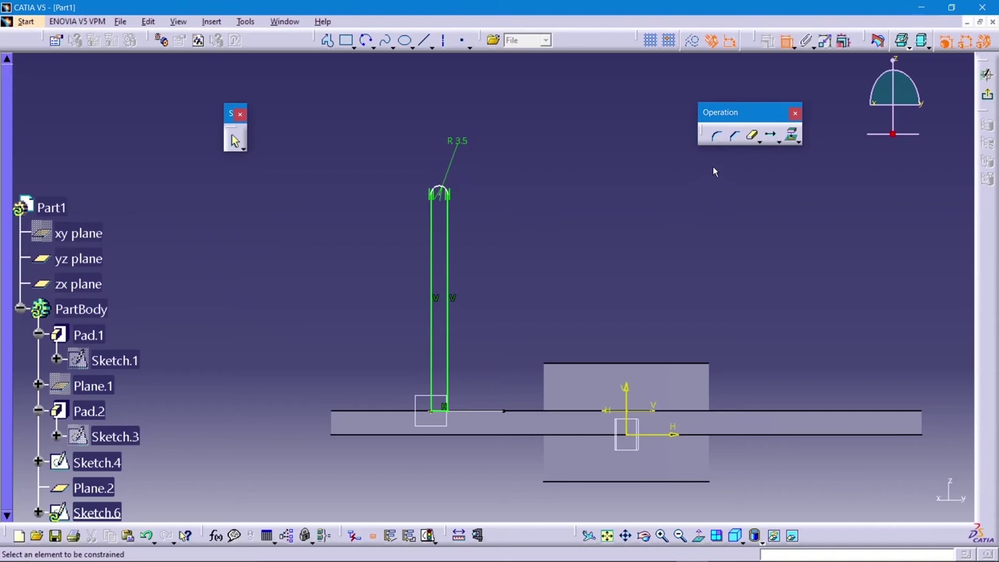
click(446, 400)
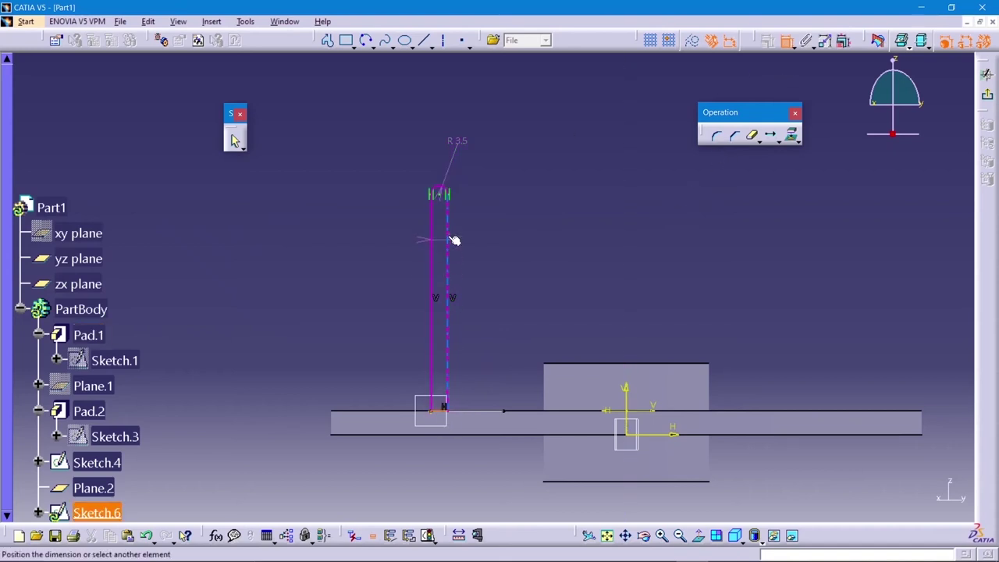
click(444, 197)
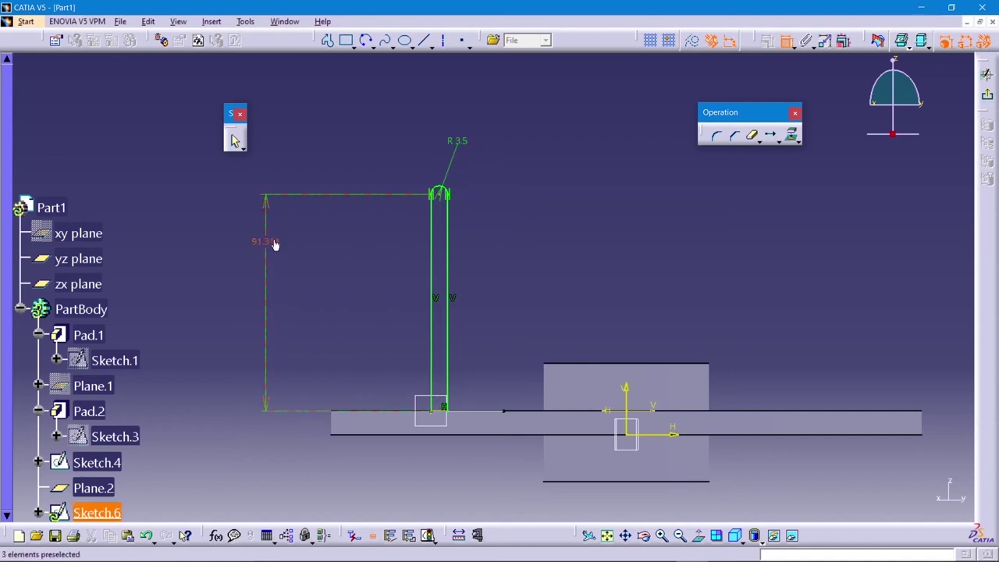
double_click(275, 245)
text(40)
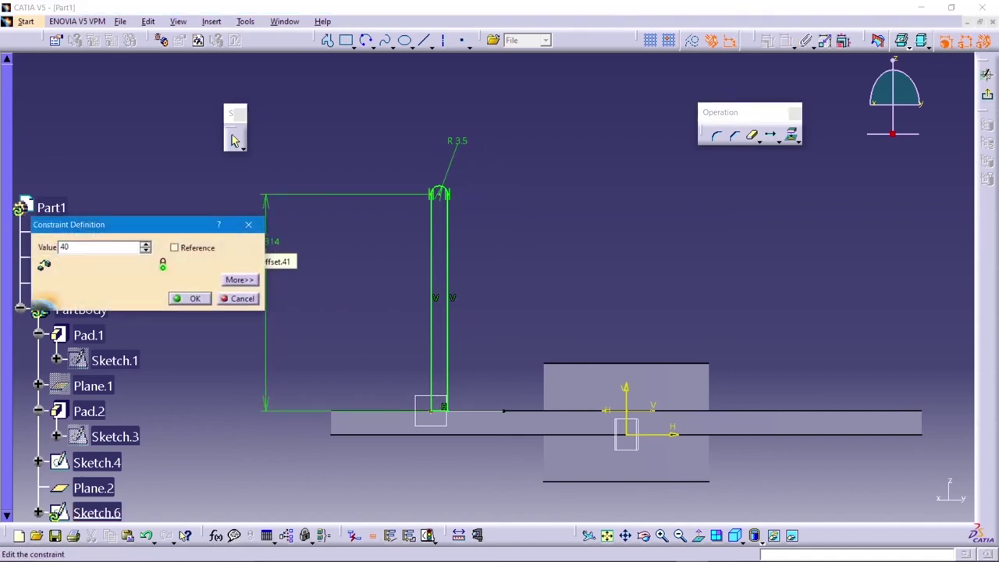
key(Return)
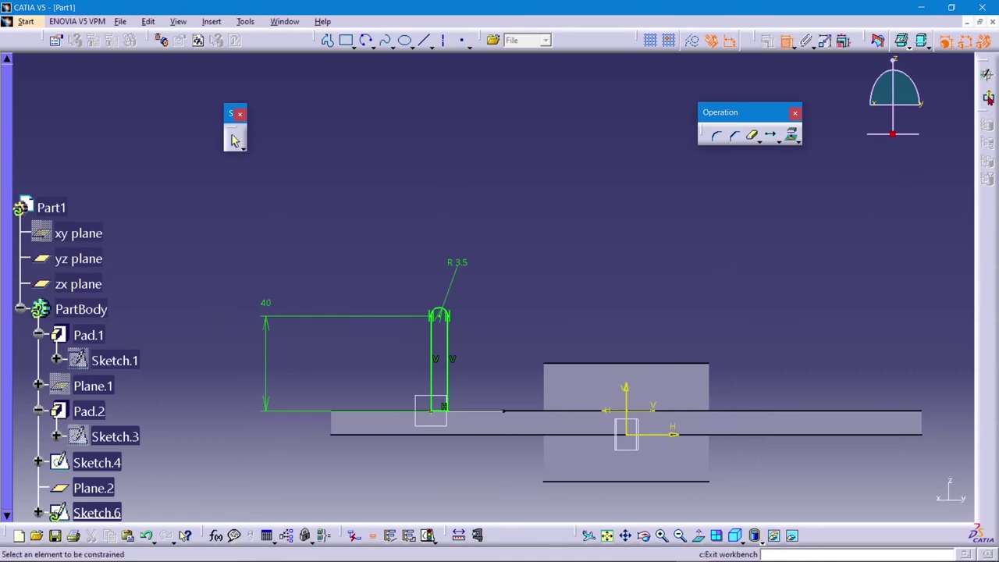
click(234, 141)
Create Rib.1 sweeping Sketch.6 along Sketch.4, profile controlled by the disc's top face as reference surface
click(656, 171)
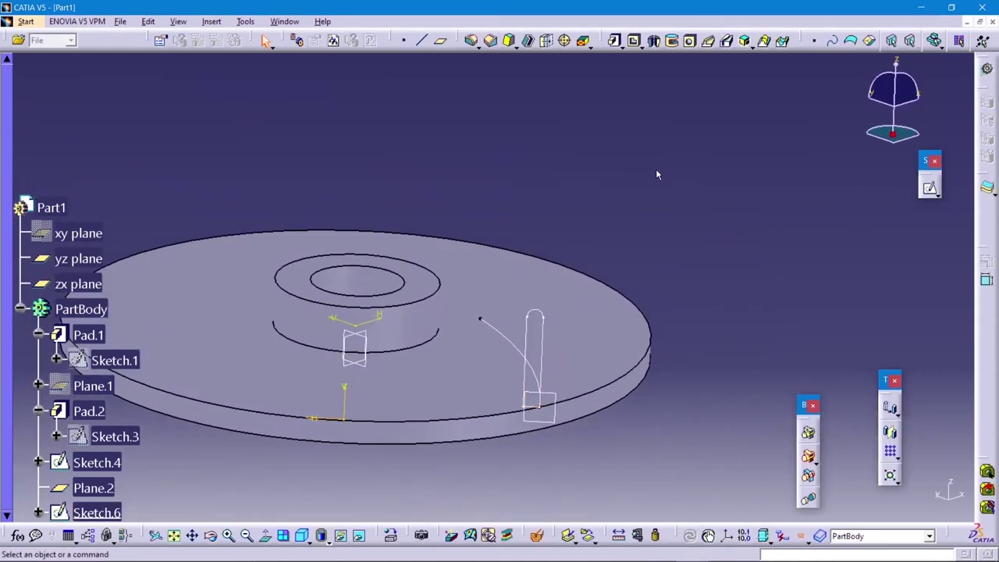
click(710, 45)
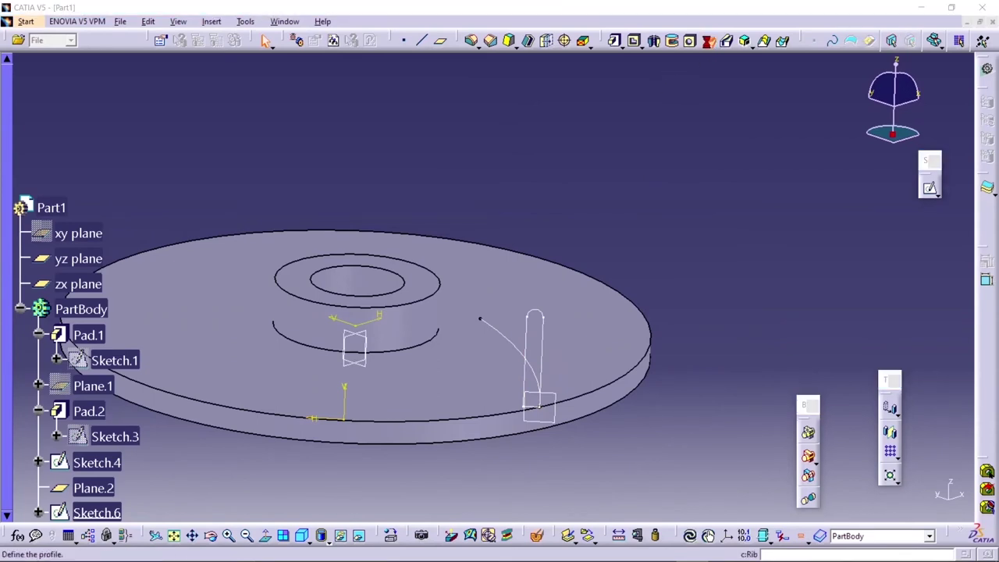
click(531, 308)
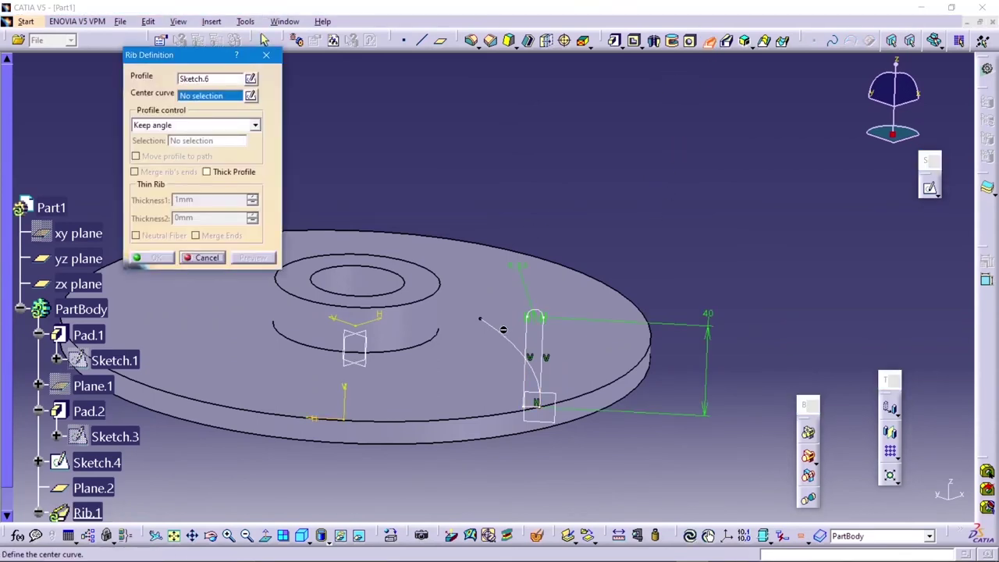
click(502, 335)
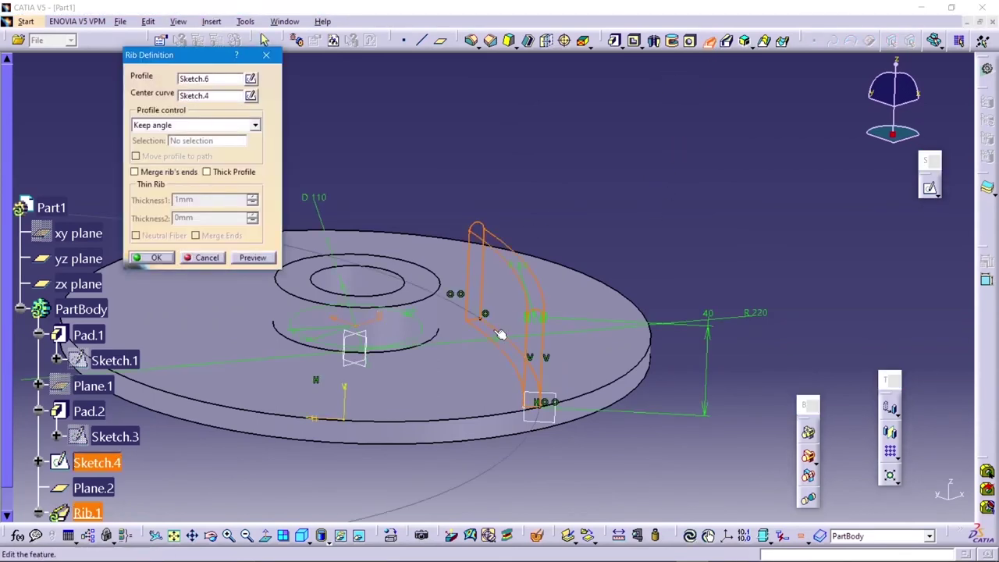
click(255, 124)
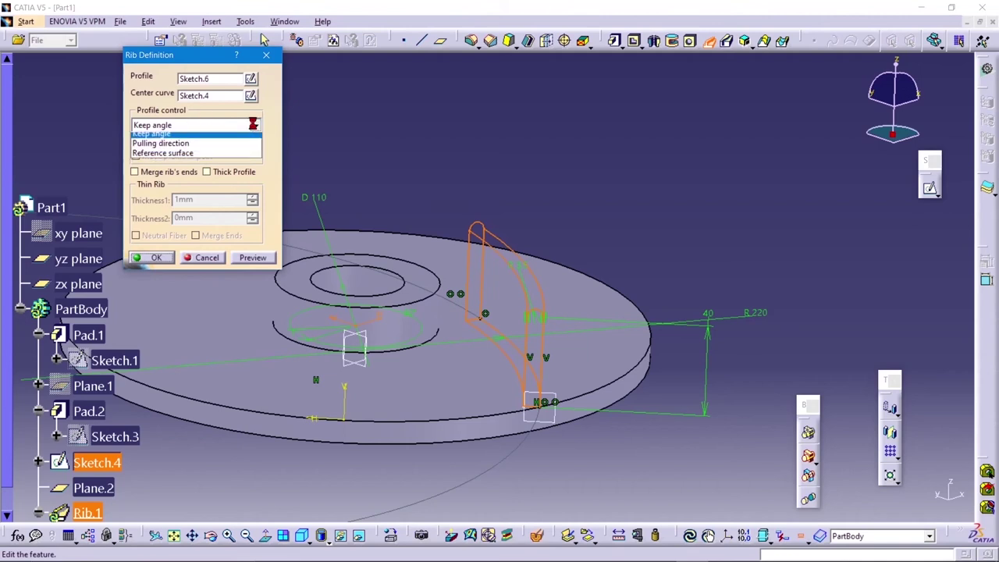
click(217, 158)
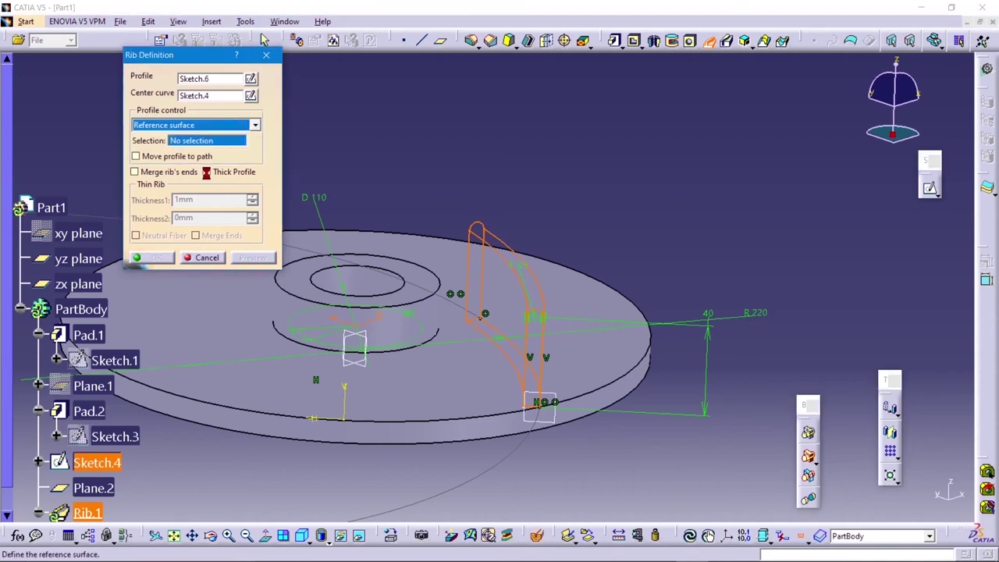
click(199, 308)
click(254, 259)
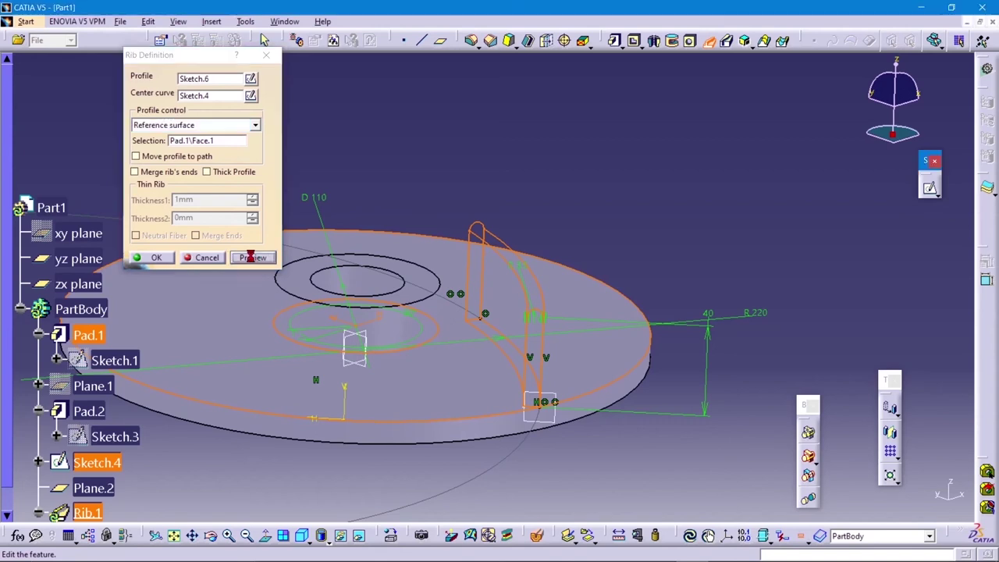
click(160, 259)
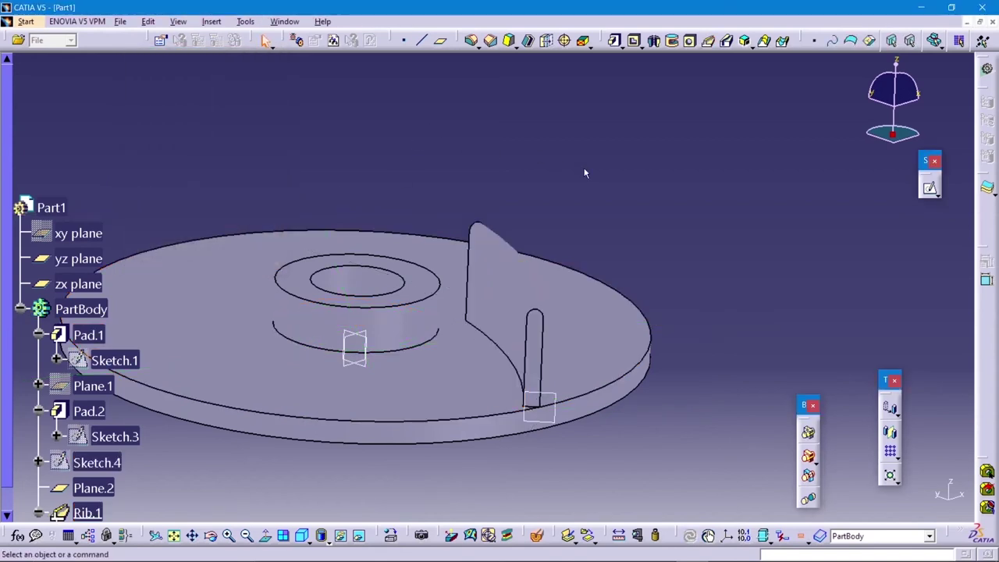
Orbit to a flatter view of the rib and display the part as Shading with Edges
mouse_move(585, 173)
middle_down()
mouse_move(563, 162)
mouse_move(626, 150)
middle_up()
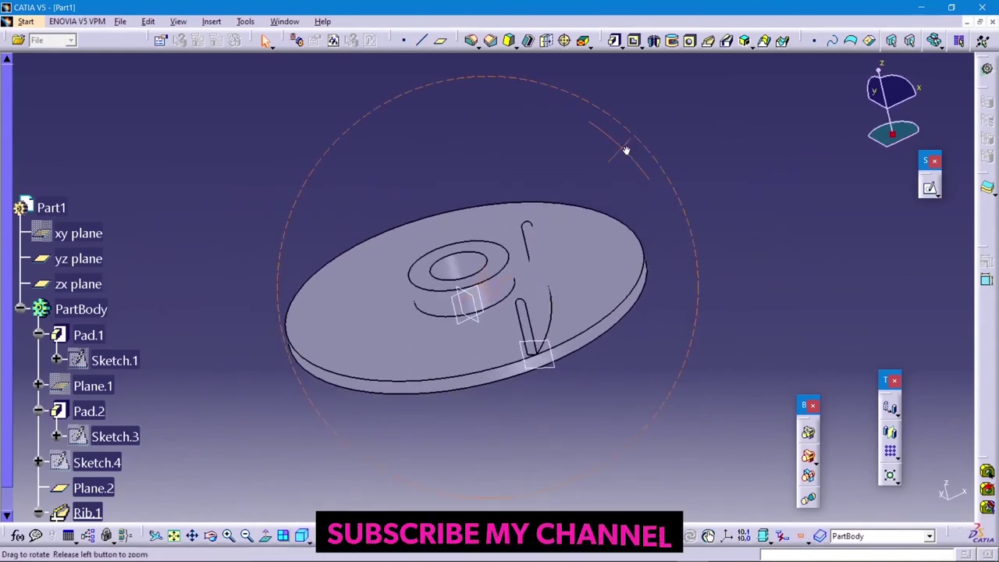
middle_drag(626, 150, 656, 184)
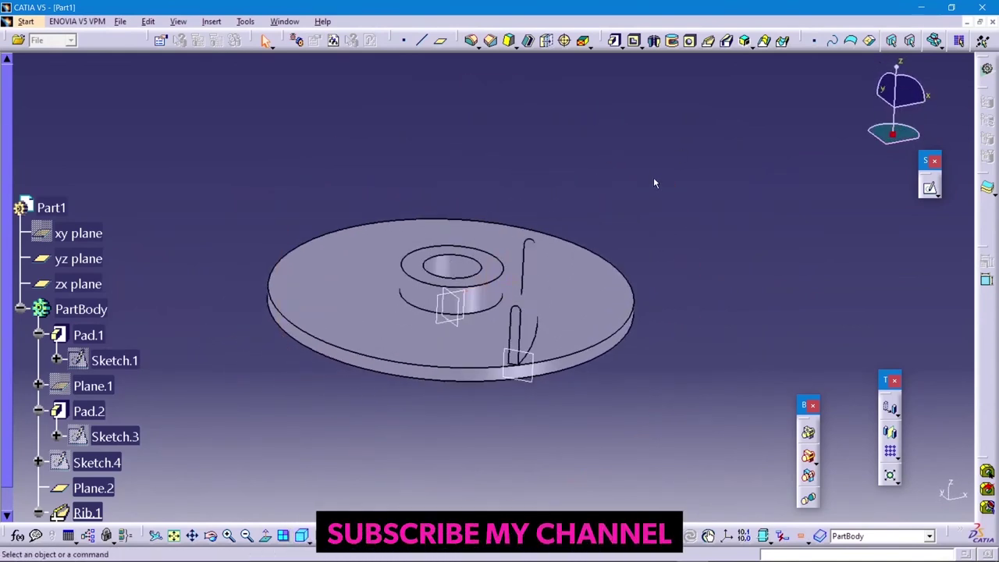
click(339, 537)
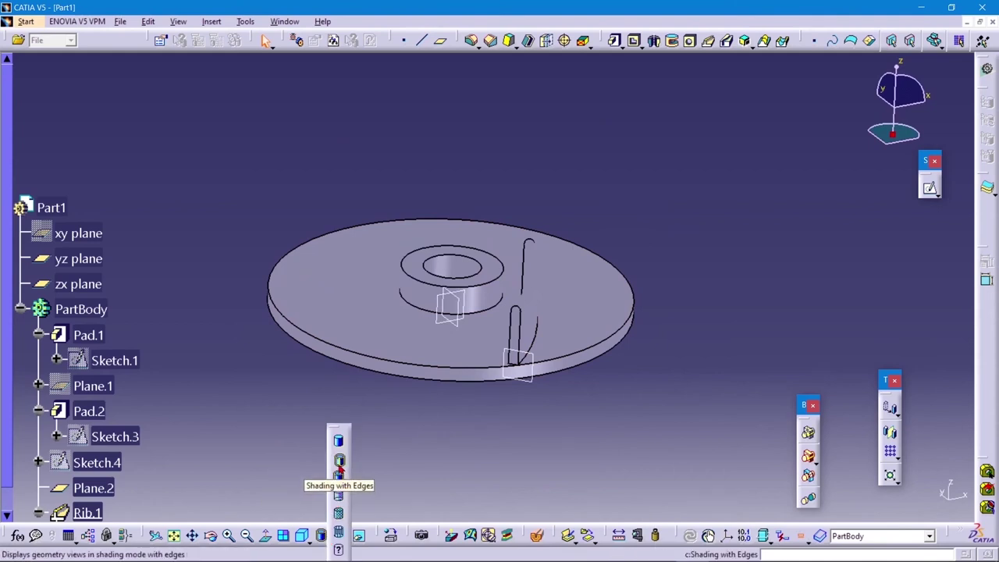
click(339, 463)
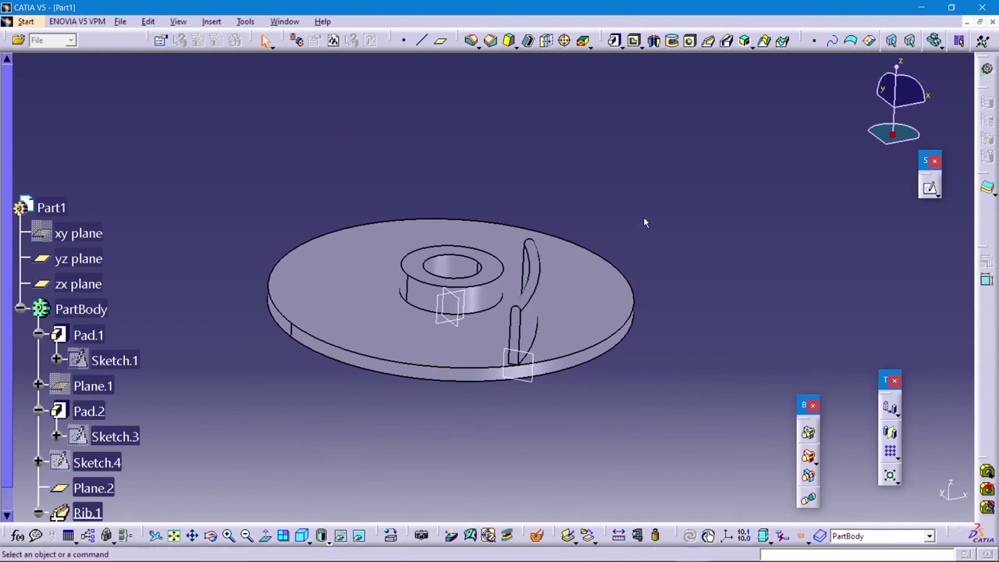
Apply a 5mm edge fillet to both long edges of the rib vane
click(471, 40)
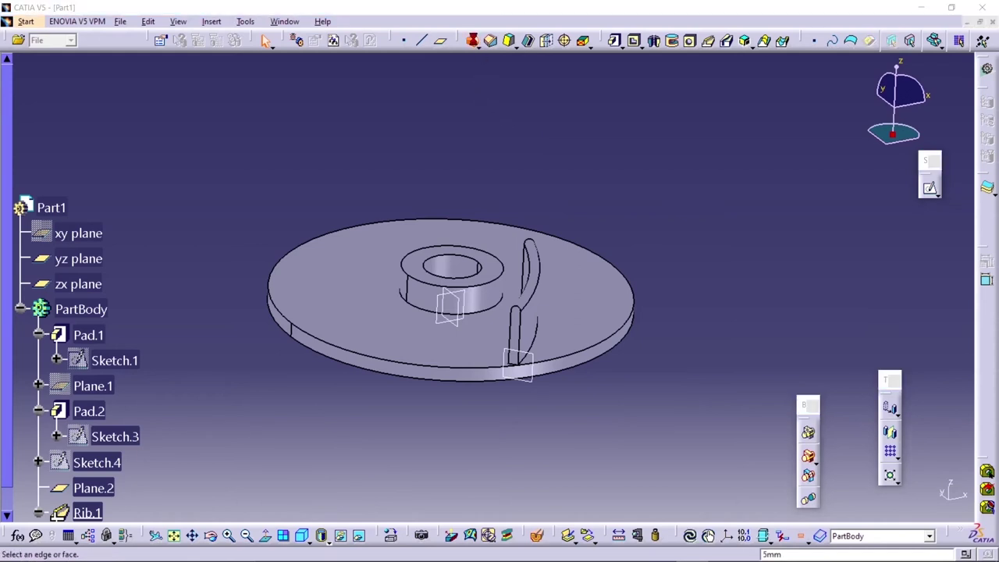
click(540, 329)
mouse_move(601, 185)
middle_down()
mouse_move(660, 183)
mouse_move(561, 185)
mouse_move(517, 295)
mouse_move(494, 316)
middle_up()
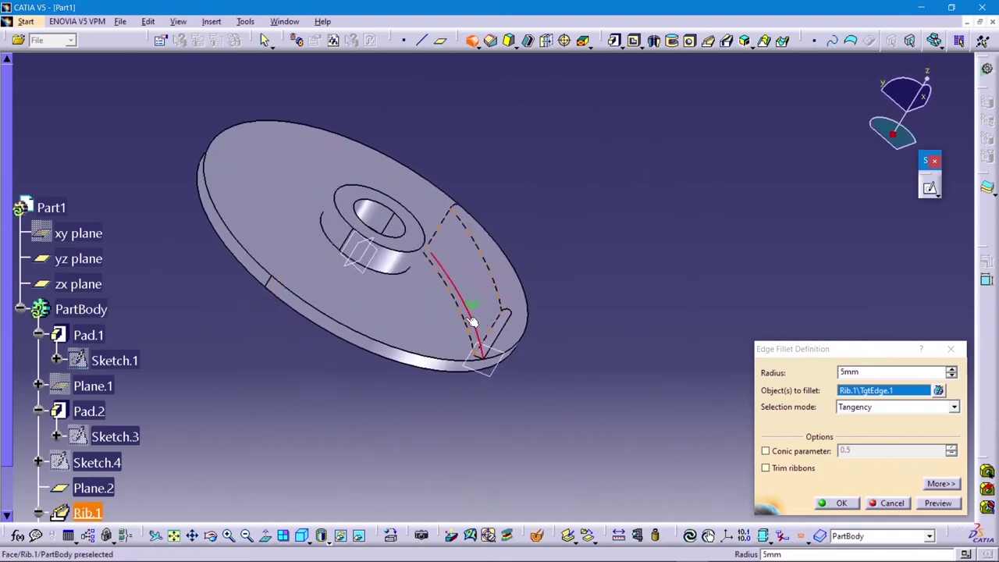
click(464, 317)
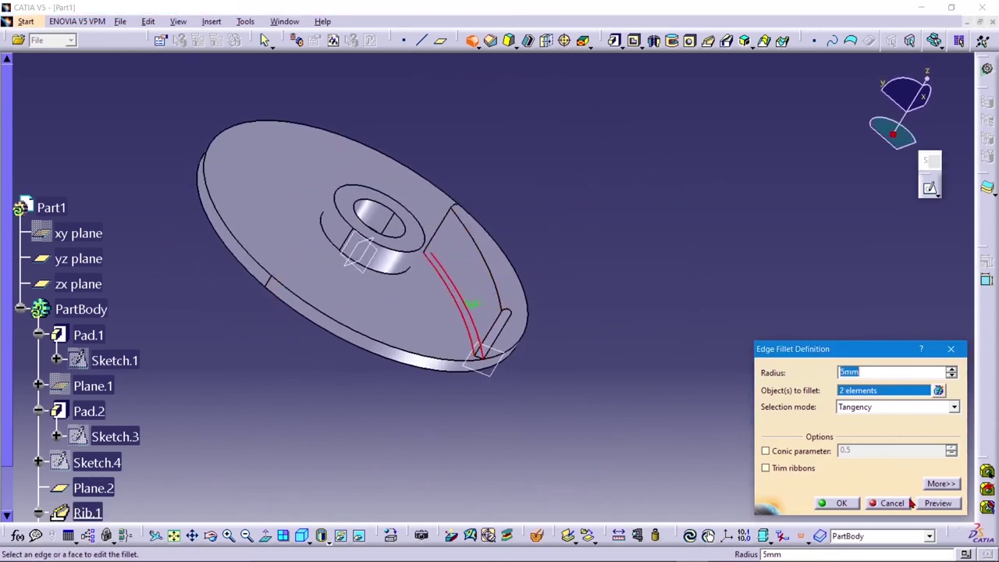
click(841, 503)
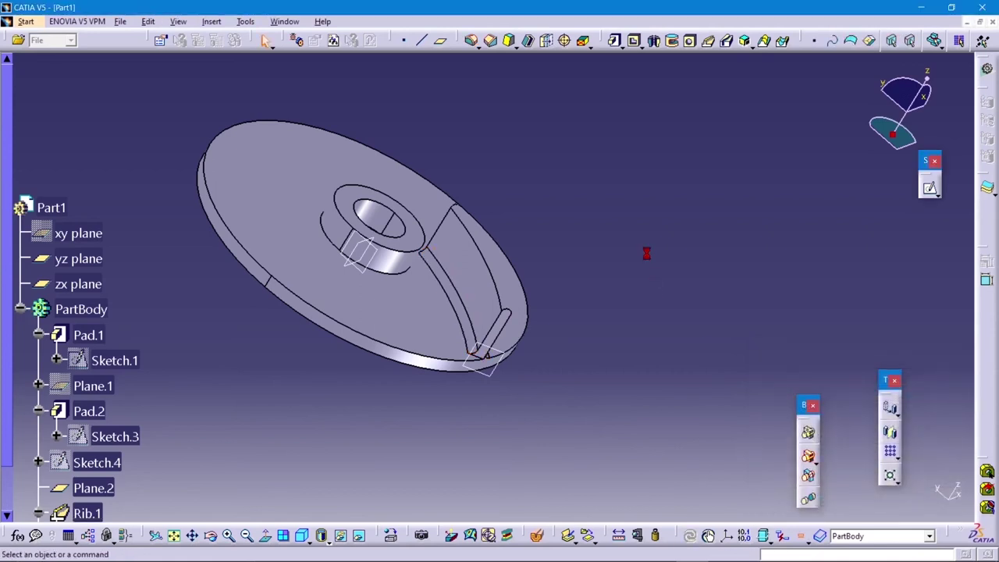
mouse_move(684, 259)
middle_down()
mouse_move(608, 230)
mouse_move(644, 149)
mouse_move(619, 161)
mouse_move(648, 173)
middle_up()
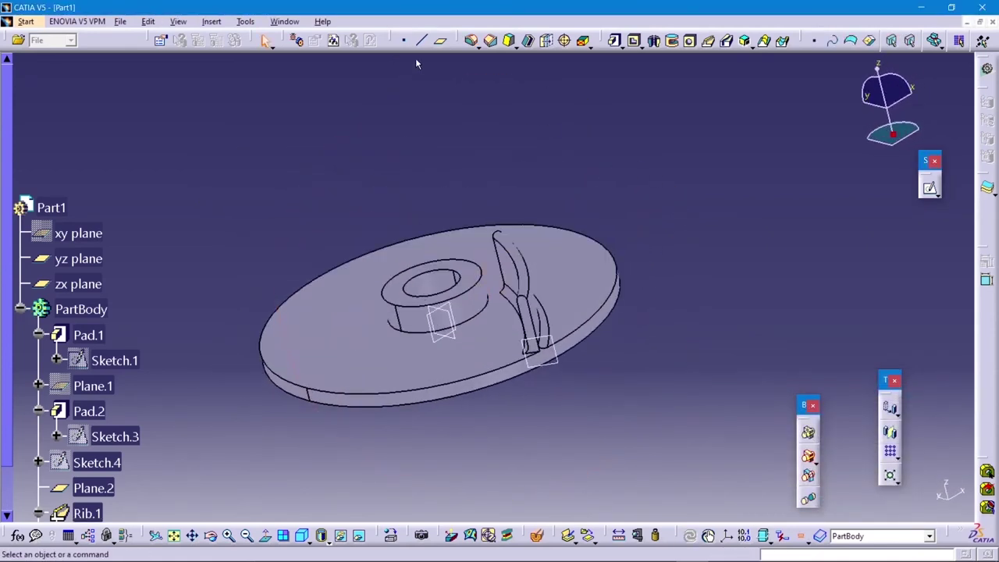
Bring up the Face-Face Fillet tool from the fillet flyout
click(474, 47)
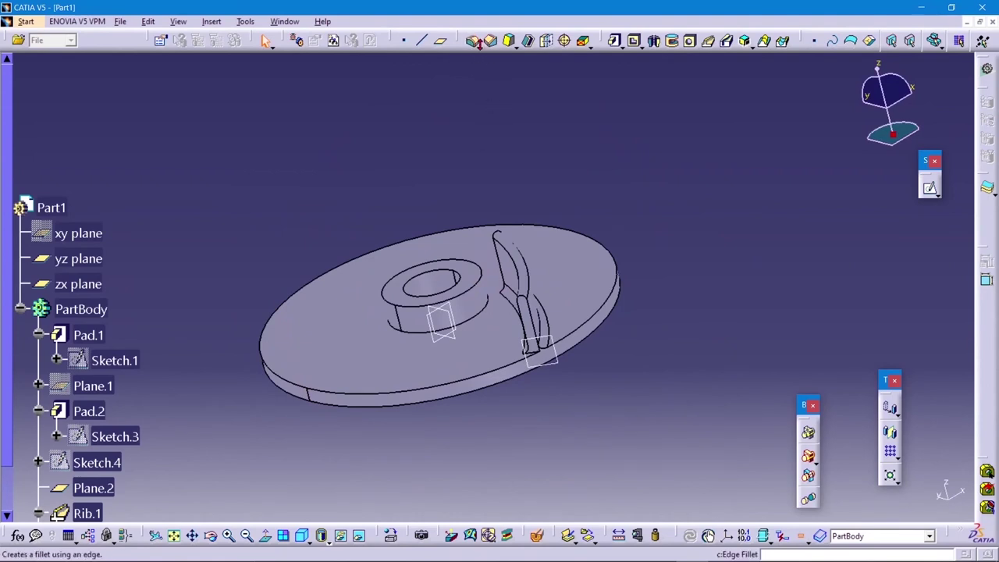
click(473, 47)
click(492, 119)
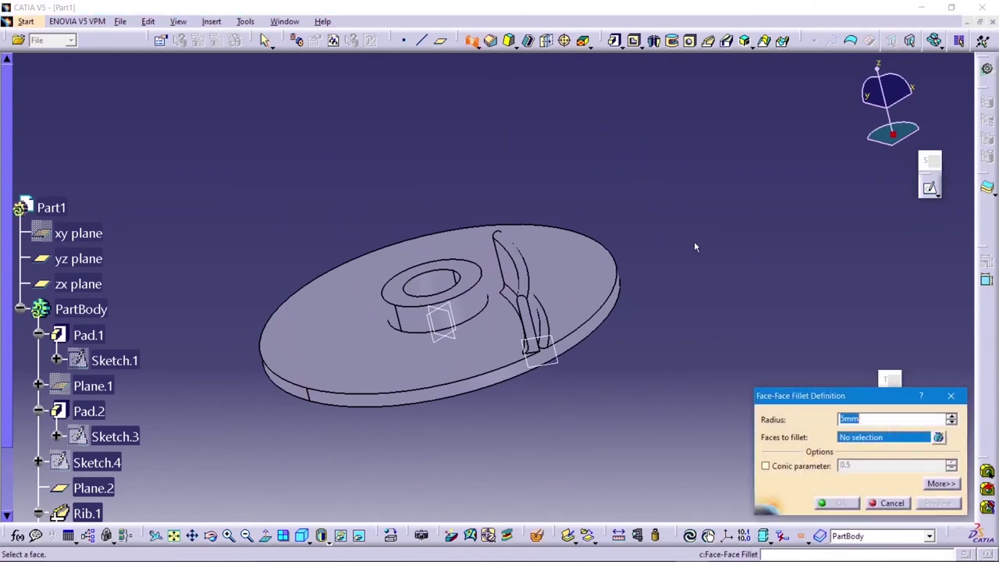
Add a 20mm face-face fillet between the disc's top face and one rib side face
click(588, 282)
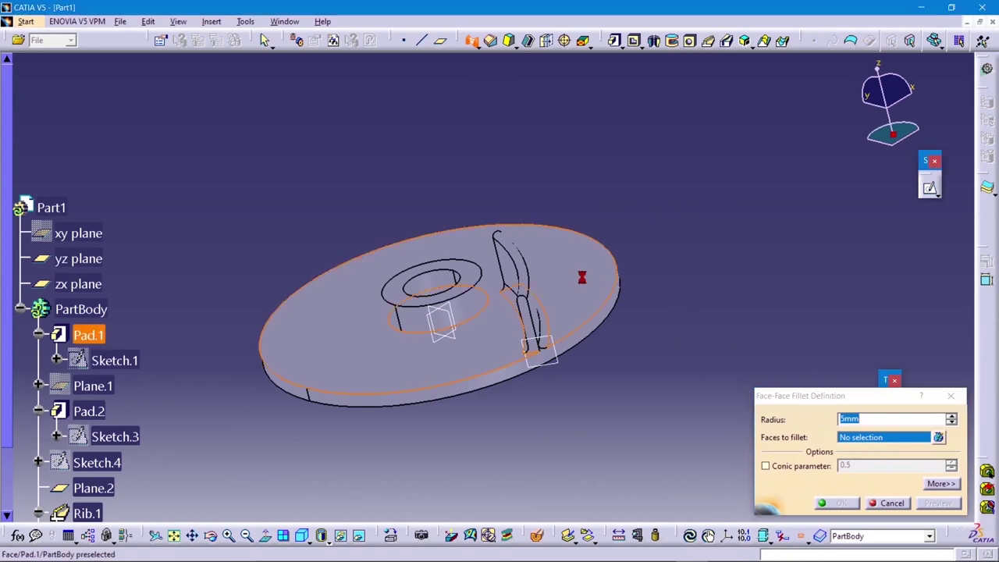
middle_drag(650, 221, 588, 260)
click(588, 261)
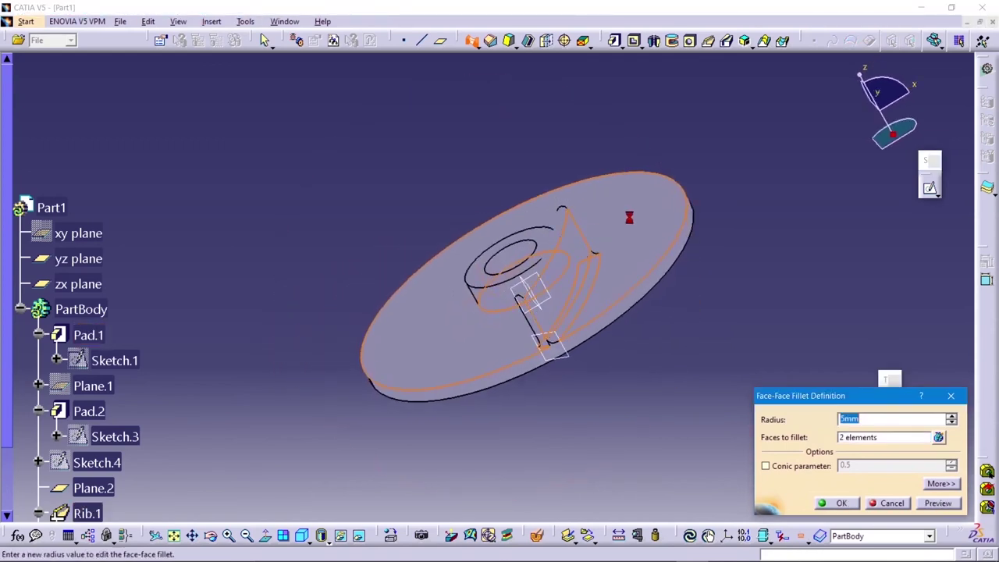
text(20)
key(Return)
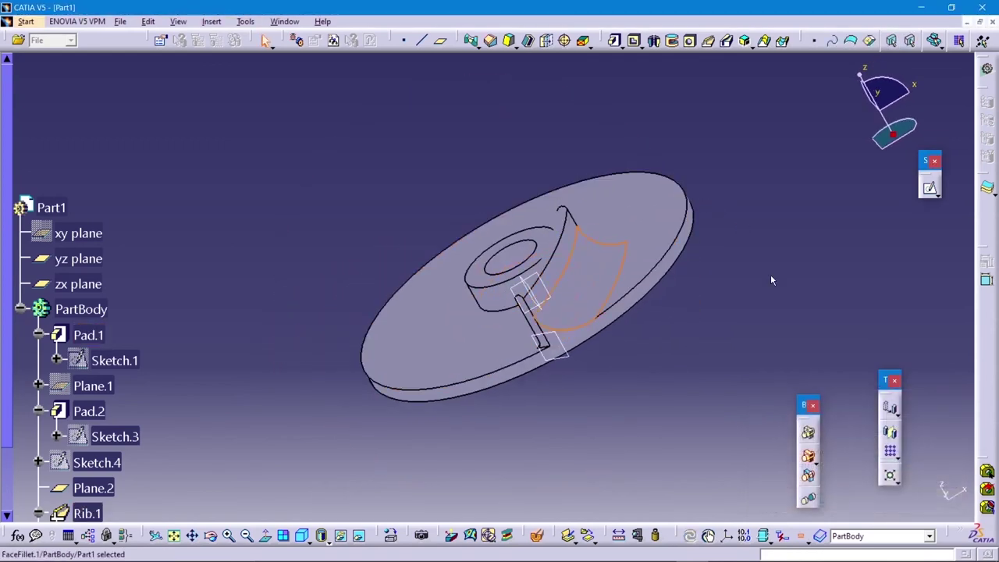
click(770, 280)
middle_drag(770, 285, 879, 249)
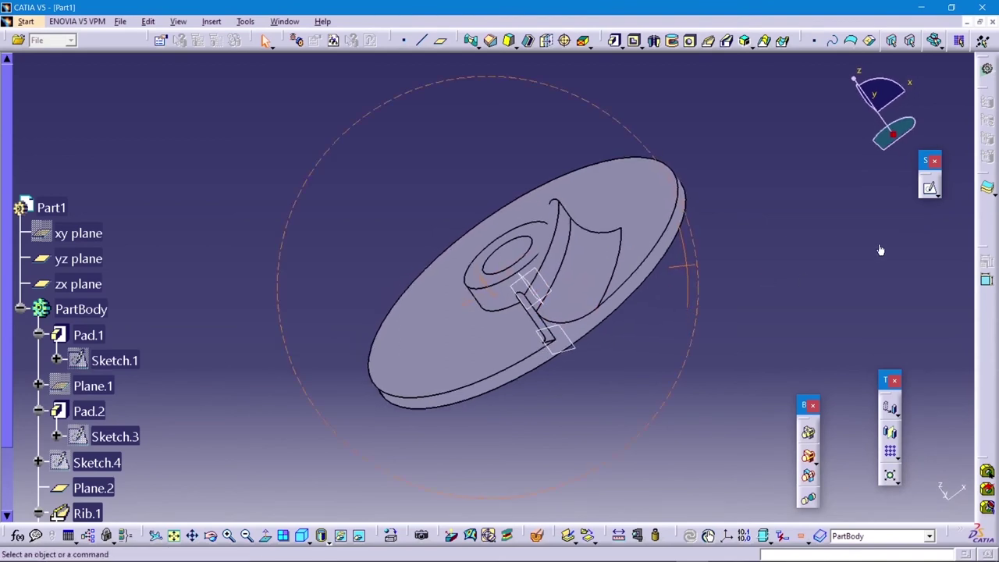
middle_drag(220, 272, 485, 130)
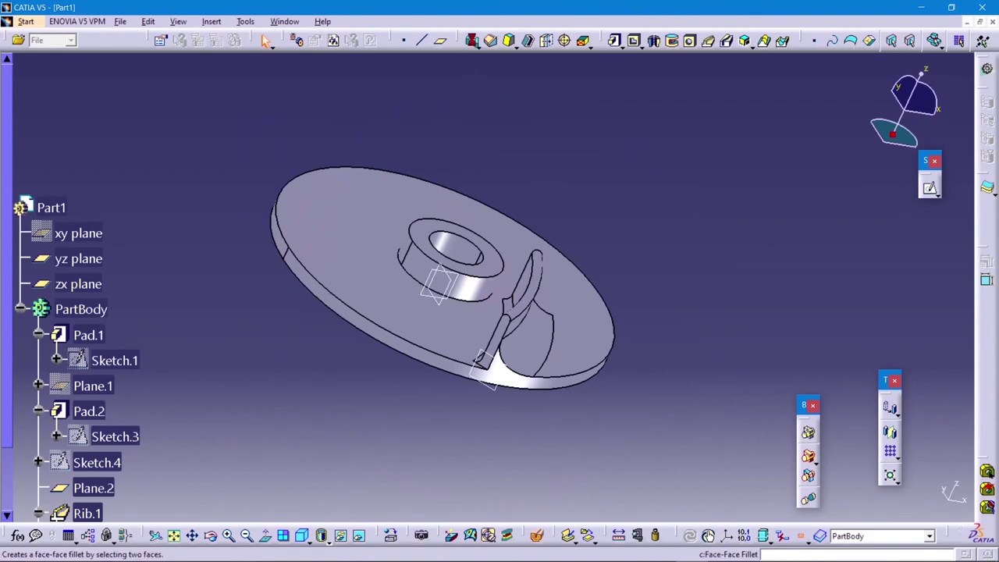
Add a 15mm face-face fillet between the disc's top face and the rib's other side
click(472, 41)
text(15)
click(555, 225)
mouse_move(584, 188)
middle_down()
mouse_move(687, 247)
mouse_move(612, 291)
middle_up()
click(475, 260)
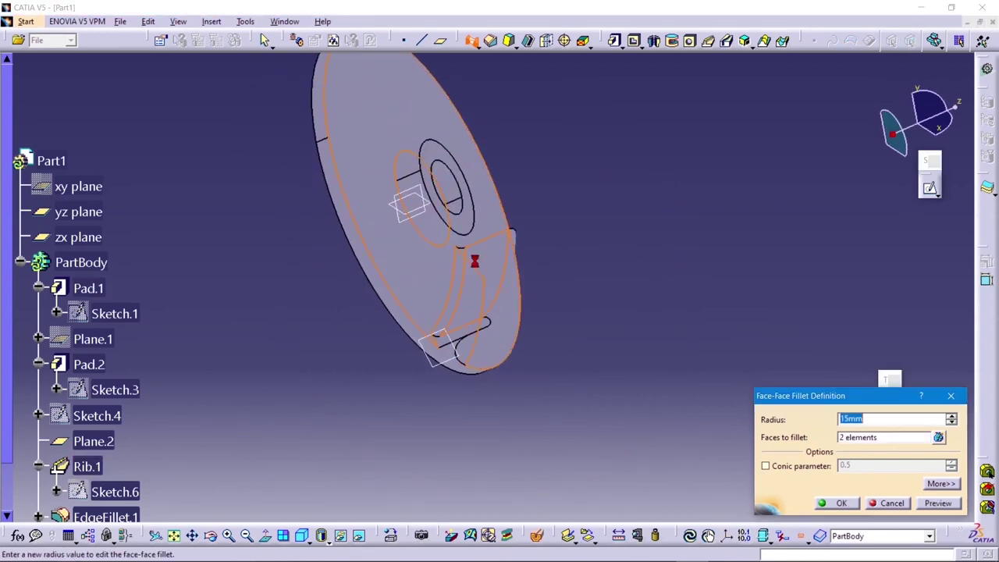
click(833, 503)
mouse_move(687, 294)
middle_down()
mouse_move(622, 382)
mouse_move(479, 357)
mouse_move(609, 346)
mouse_move(644, 276)
mouse_move(662, 206)
mouse_move(508, 223)
mouse_move(455, 216)
mouse_move(546, 228)
middle_up()
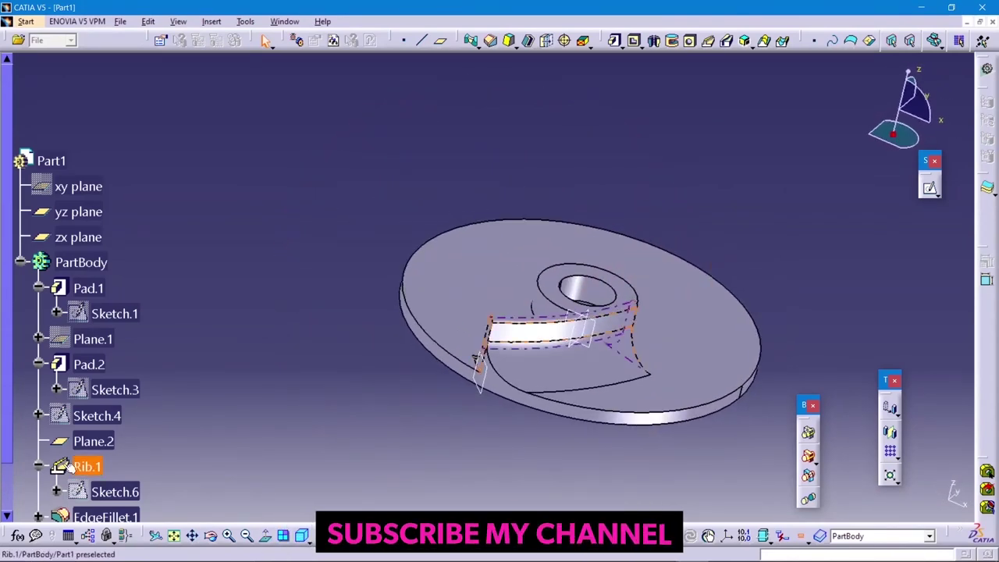
Hide Plane.2, the yz plane and the zx plane from the 3D view
right_click(86, 444)
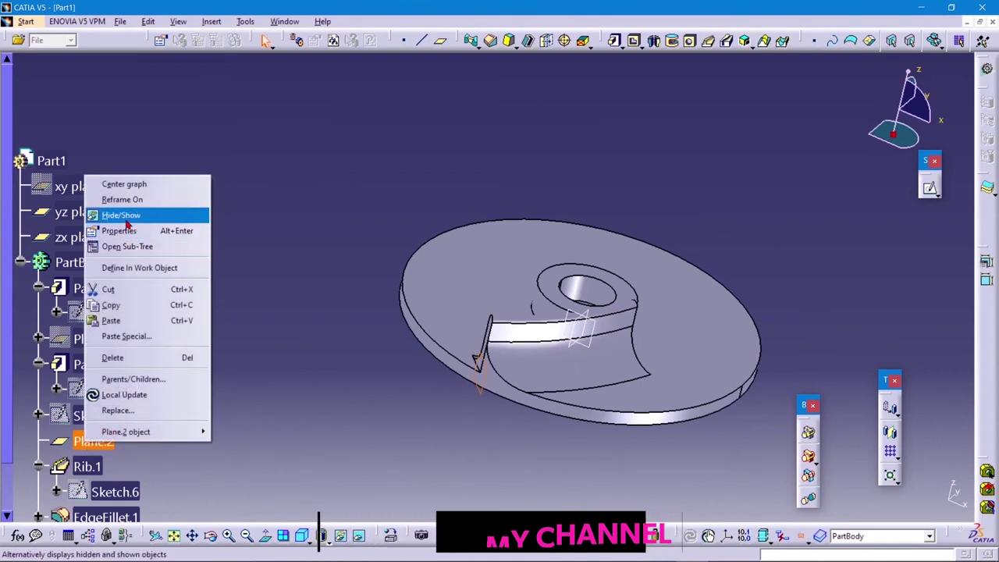
click(121, 214)
middle_drag(304, 395, 359, 410)
right_click(78, 218)
click(109, 256)
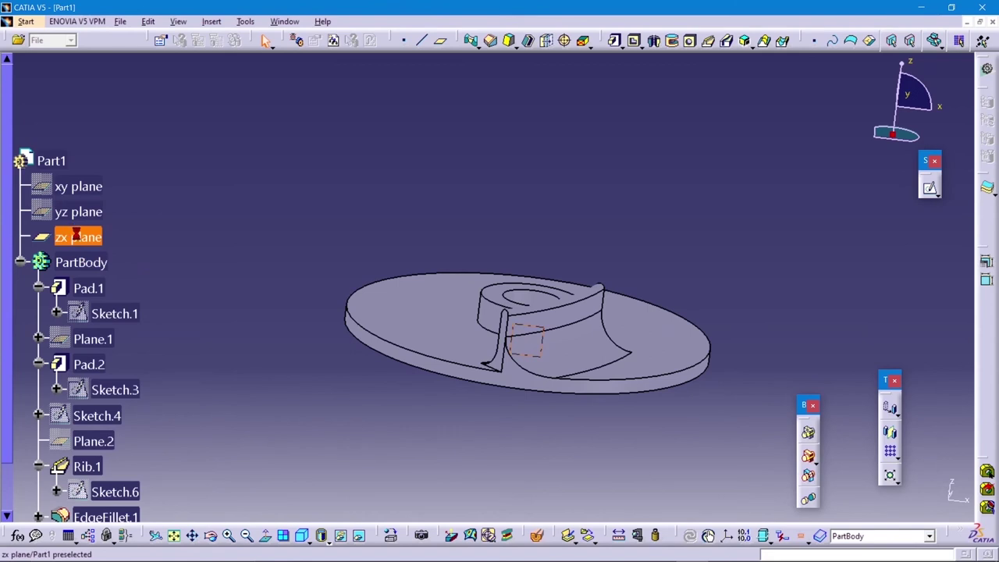
right_click(76, 236)
click(110, 273)
mouse_move(276, 352)
middle_down()
mouse_move(369, 445)
mouse_move(531, 440)
mouse_move(526, 419)
mouse_move(487, 477)
mouse_move(655, 469)
middle_up()
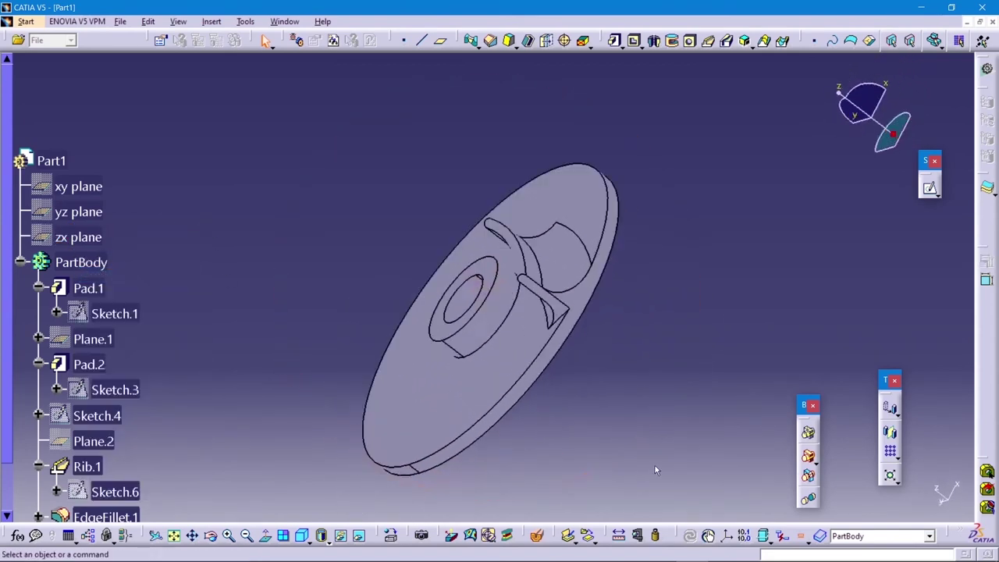
Circular-pattern the vane: 3 instances at 120deg spacing, referenced to the disc's top face
click(899, 459)
click(934, 466)
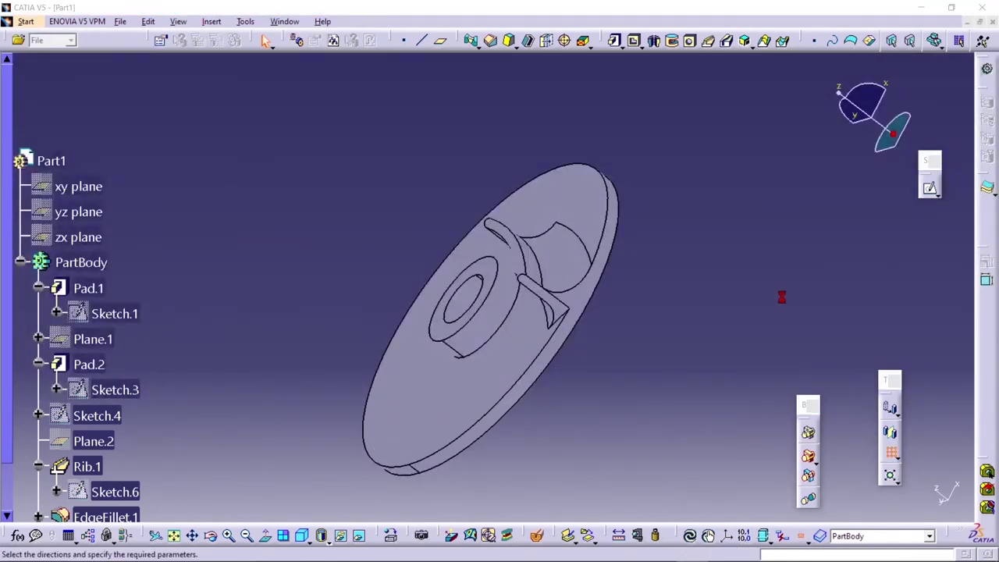
mouse_move(722, 193)
middle_down()
mouse_move(852, 444)
mouse_move(861, 361)
middle_up()
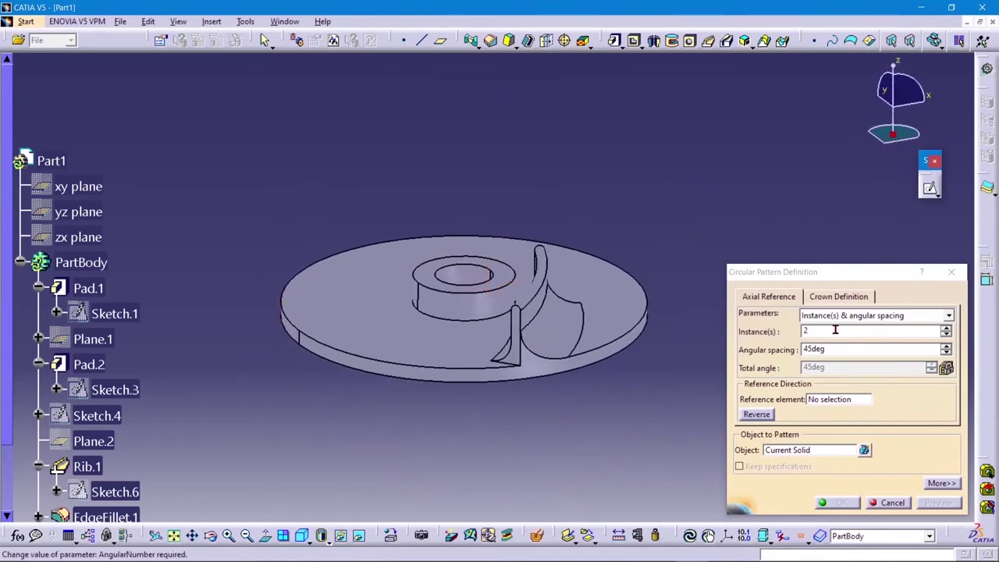
double_click(835, 330)
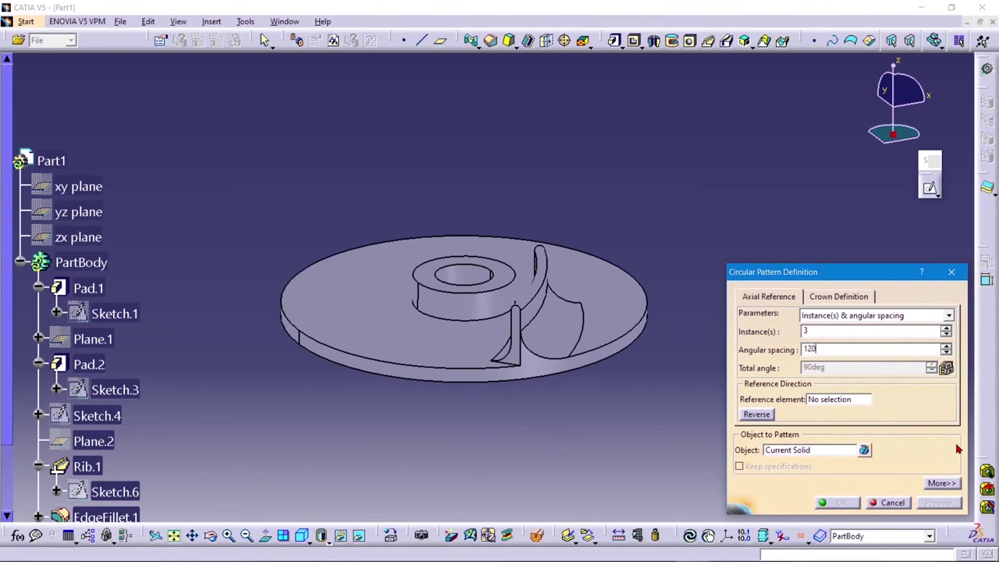
click(828, 400)
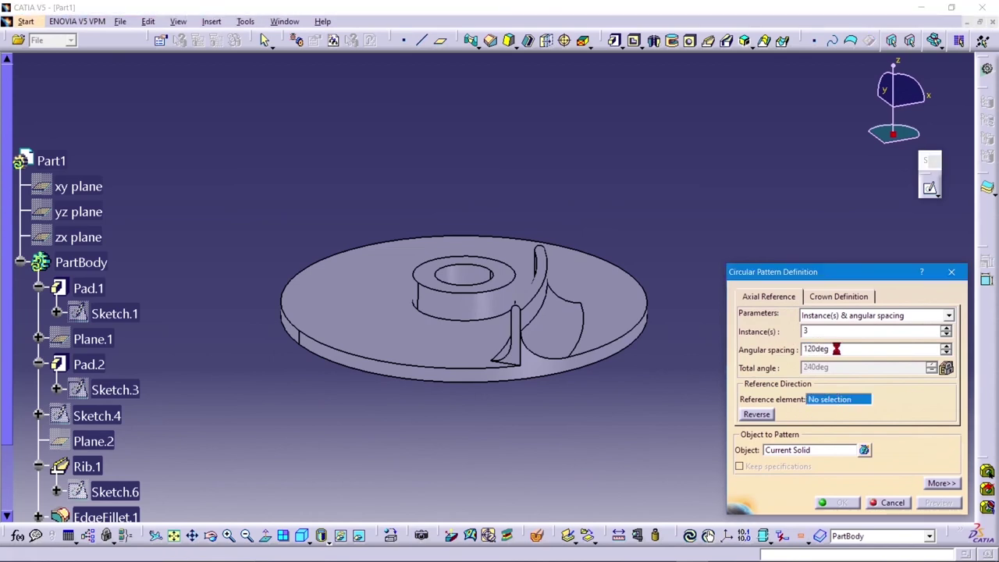
click(408, 245)
mouse_move(561, 125)
middle_down()
mouse_move(472, 162)
mouse_move(495, 116)
mouse_move(569, 109)
mouse_move(579, 118)
middle_up()
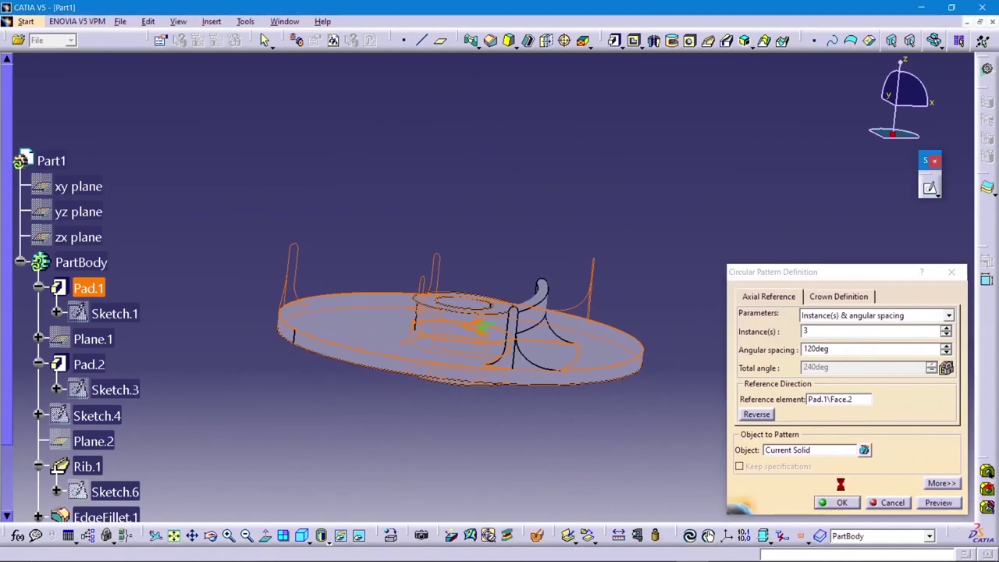
mouse_move(688, 187)
middle_down()
mouse_move(593, 274)
mouse_move(586, 283)
mouse_move(653, 233)
mouse_move(550, 368)
middle_up()
click(329, 541)
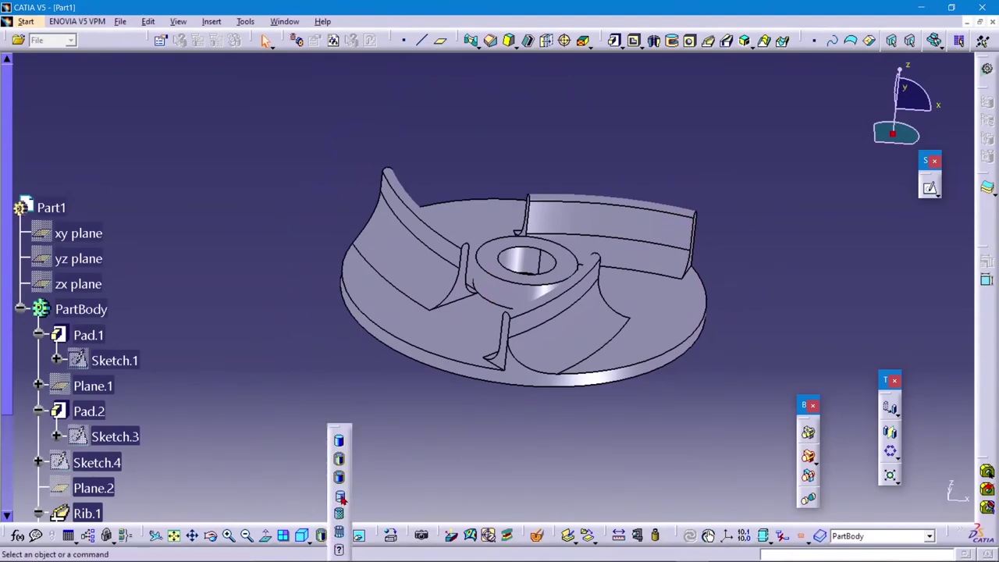
Switch to Shading with Material and apply the DS Yellow painting material to the part
click(341, 516)
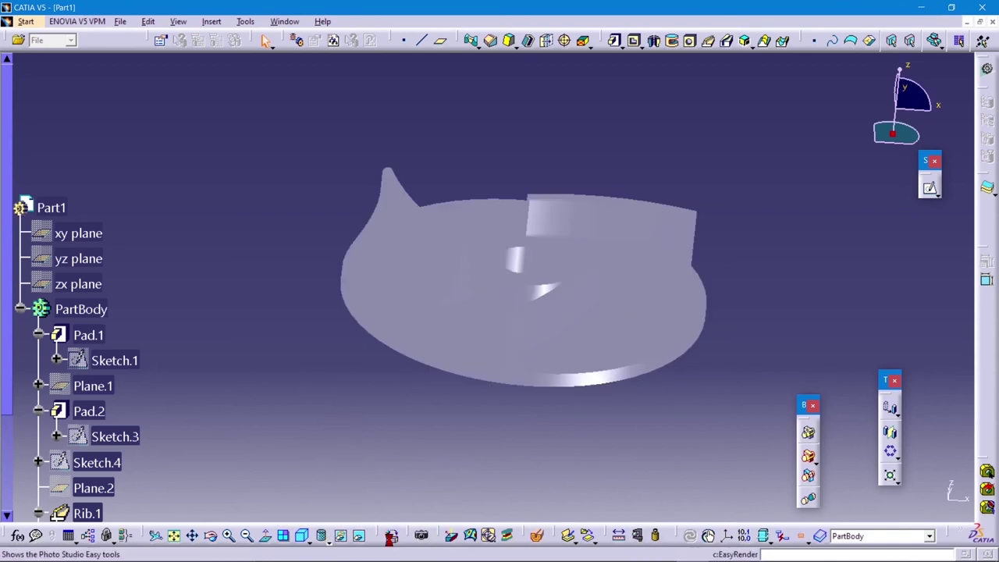
click(390, 537)
click(215, 146)
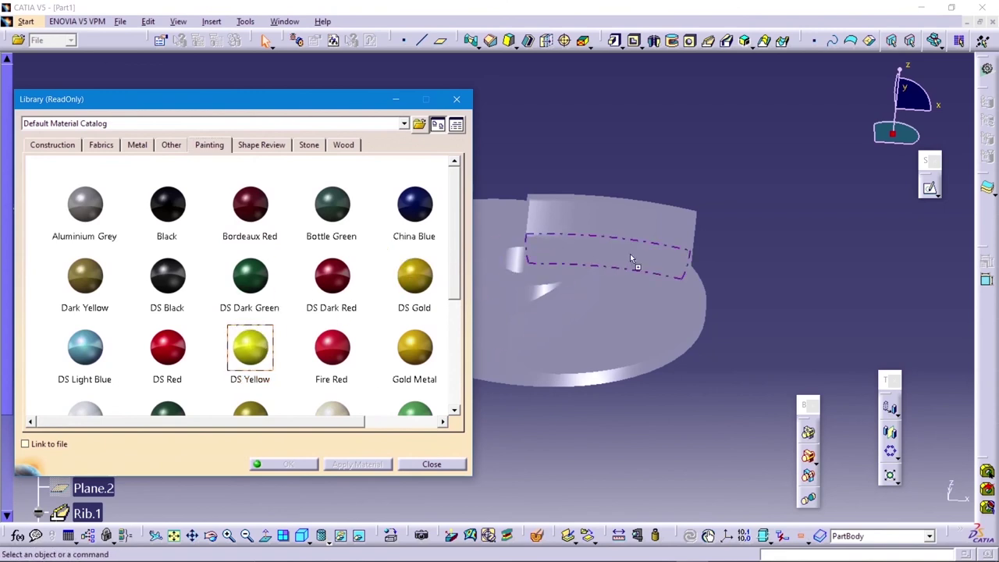
drag(251, 334, 653, 248)
click(360, 468)
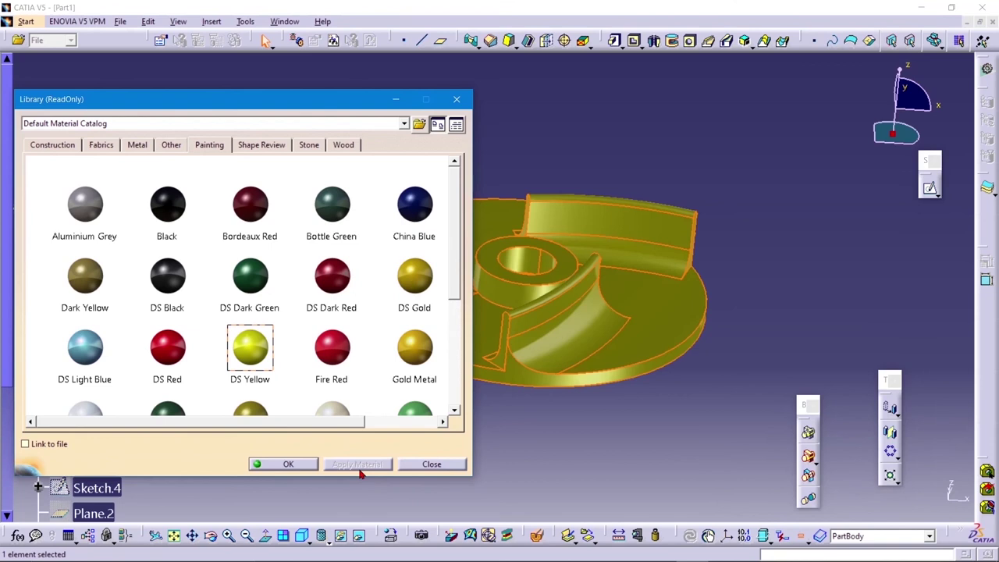
Try Fire Red, then reapply DS Yellow and close the material catalog
click(351, 366)
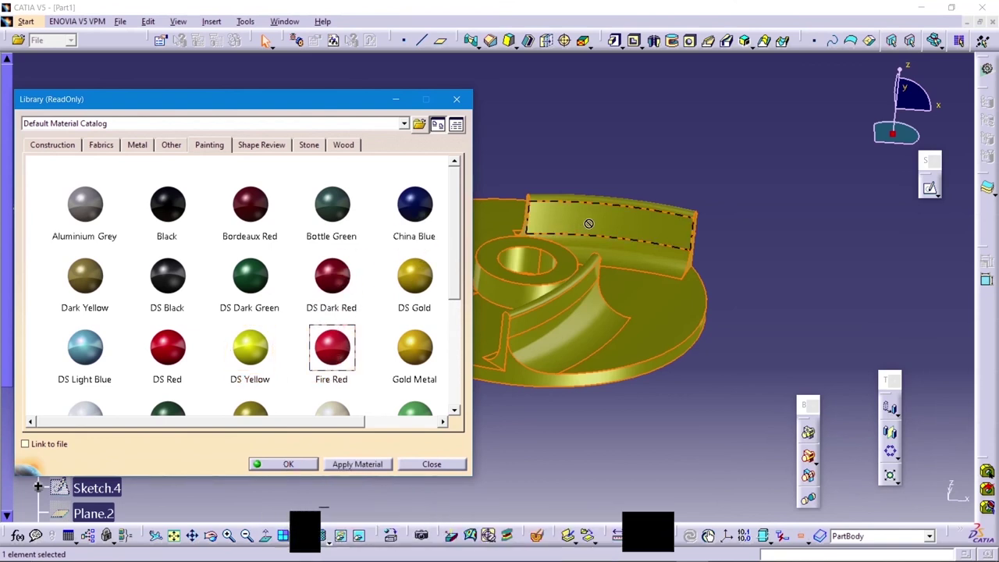
click(352, 468)
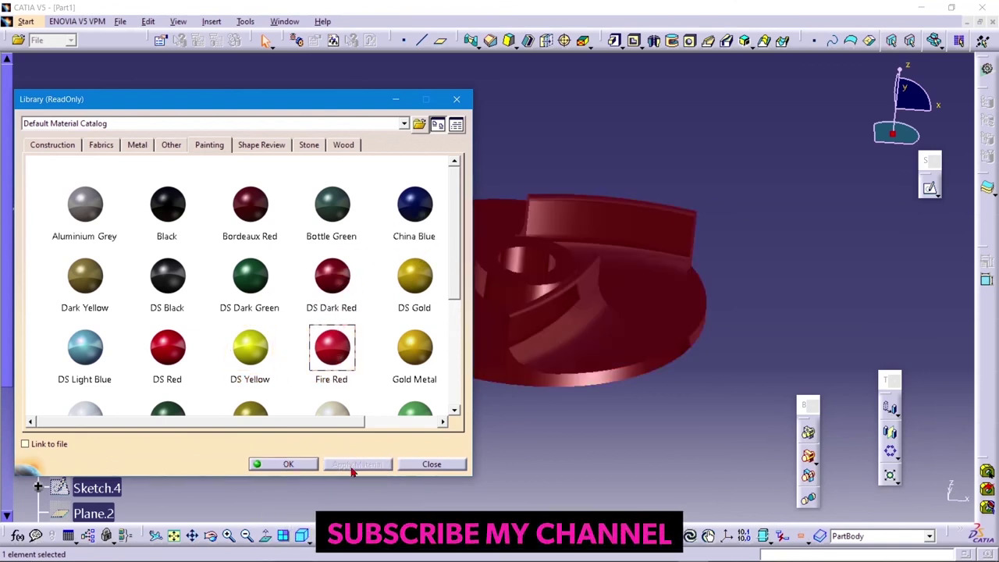
drag(268, 385, 620, 234)
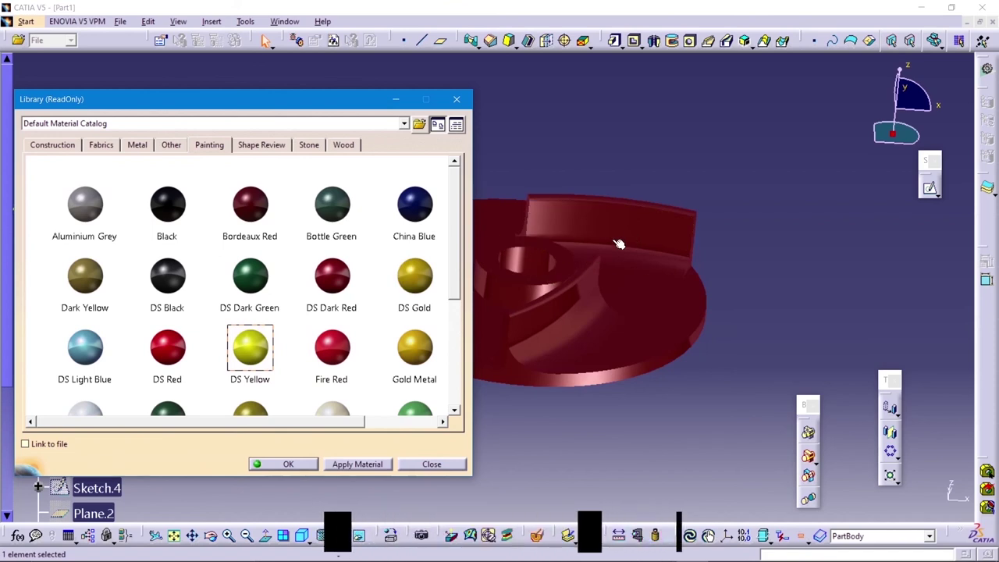
click(350, 463)
click(288, 464)
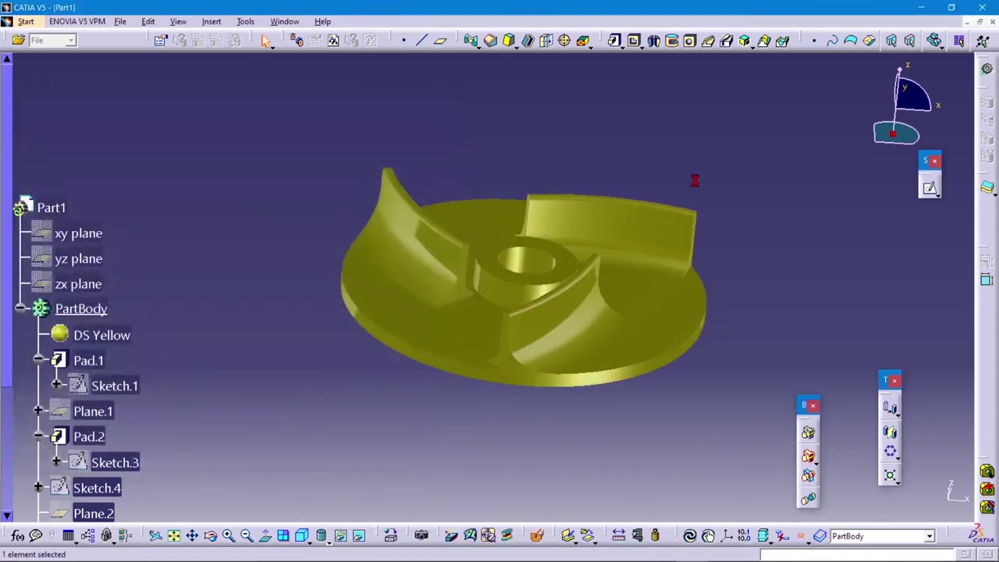
mouse_move(778, 251)
middle_down()
mouse_move(640, 200)
mouse_move(684, 183)
mouse_move(651, 328)
mouse_move(530, 383)
mouse_move(406, 318)
mouse_move(435, 227)
mouse_move(553, 163)
mouse_move(621, 103)
mouse_move(553, 181)
mouse_move(520, 301)
mouse_move(448, 429)
mouse_move(404, 455)
mouse_move(445, 433)
mouse_move(505, 442)
mouse_move(406, 476)
middle_up()
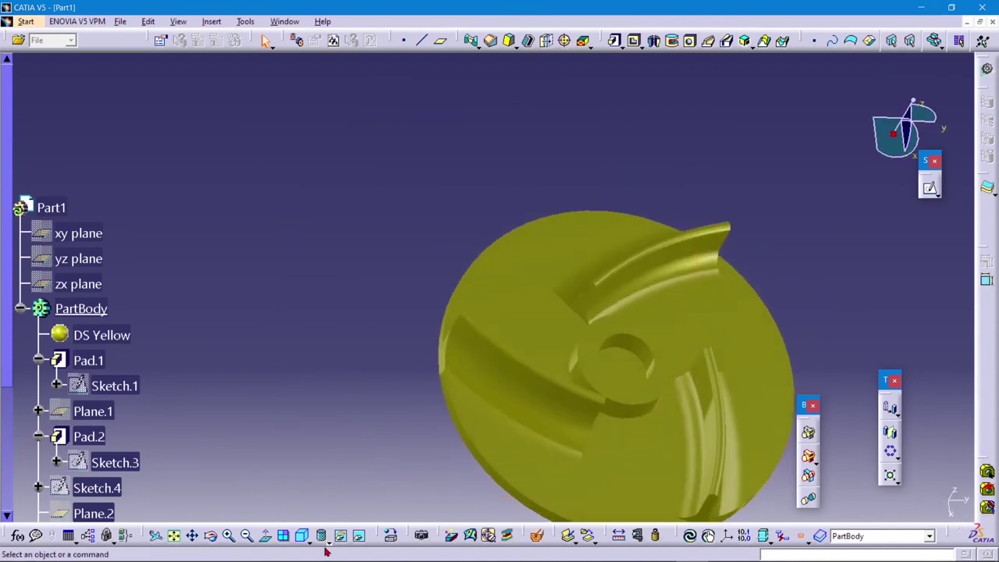
Return to Shading with Edges and start Sketch.7 on the disc face, centred on the hub
click(327, 542)
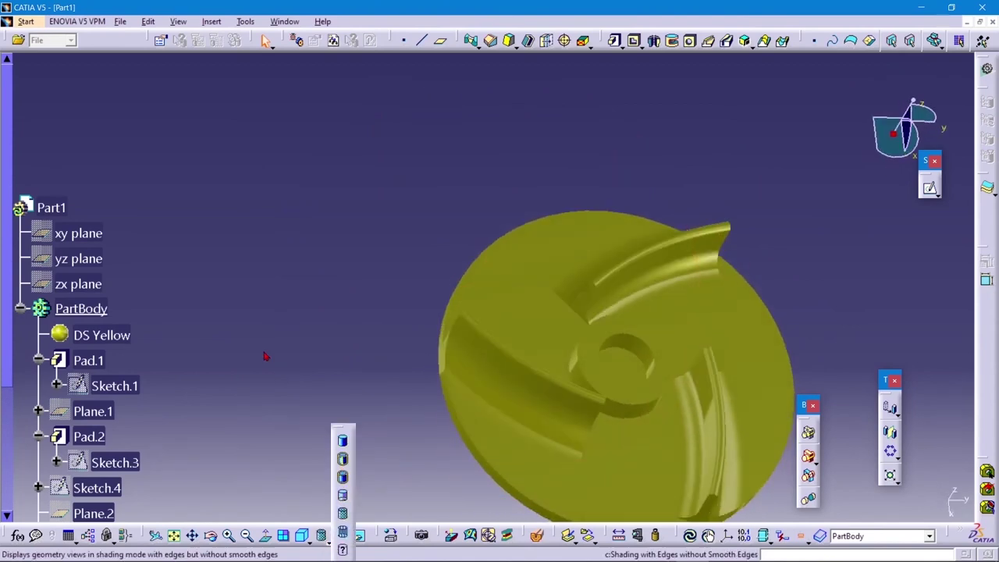
click(342, 459)
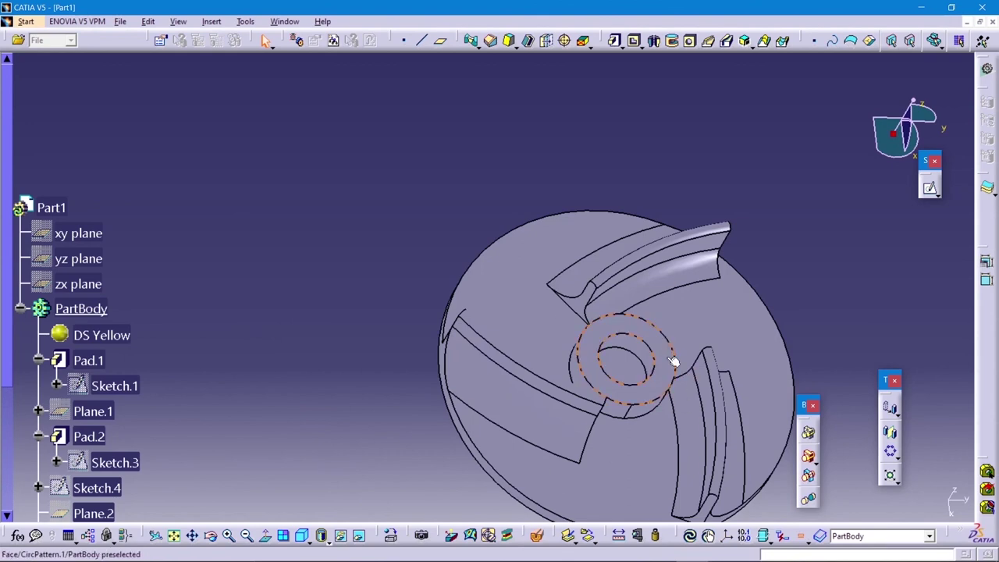
click(929, 187)
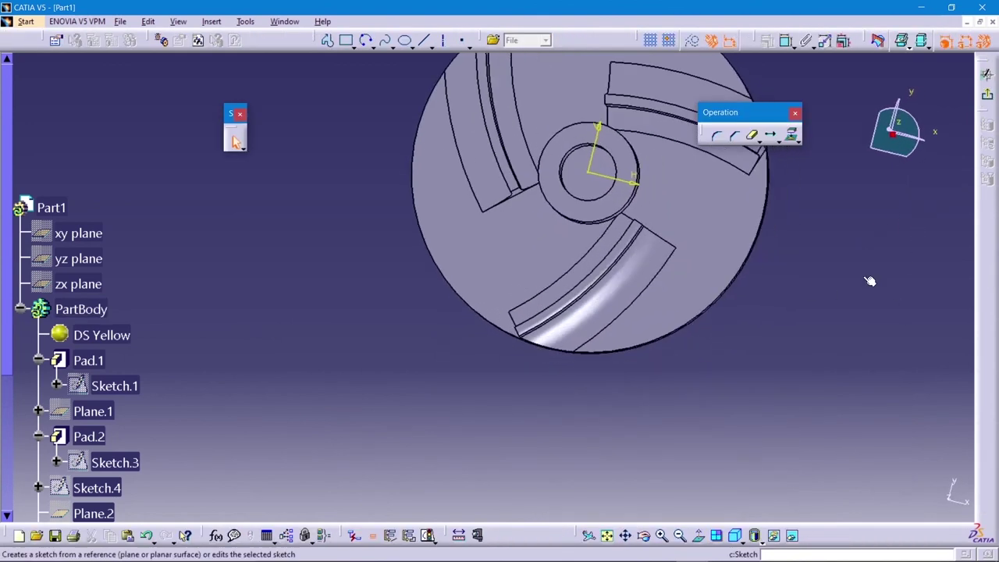
middle_drag(763, 335, 682, 479)
middle_drag(718, 369, 720, 325)
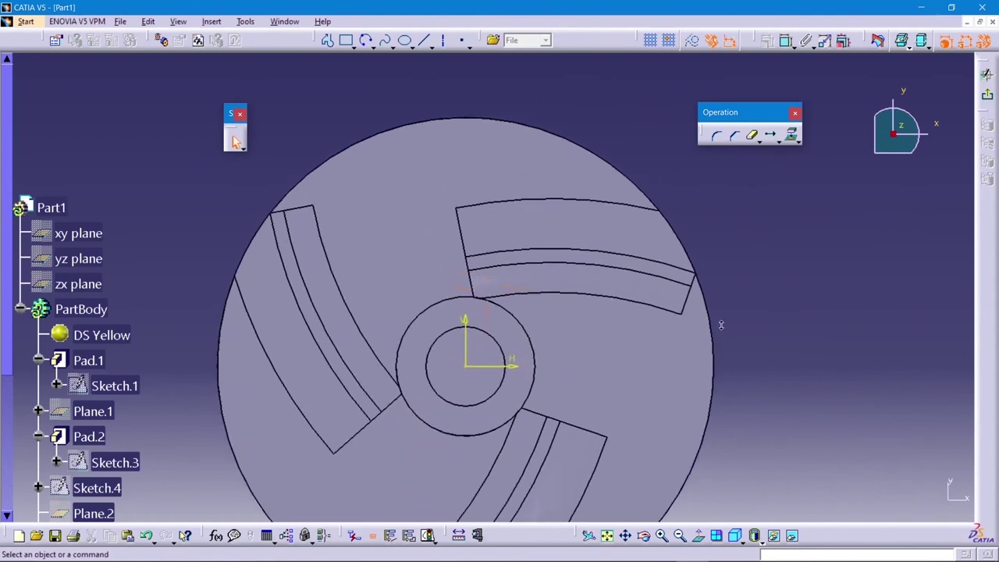
middle_drag(914, 253, 870, 243)
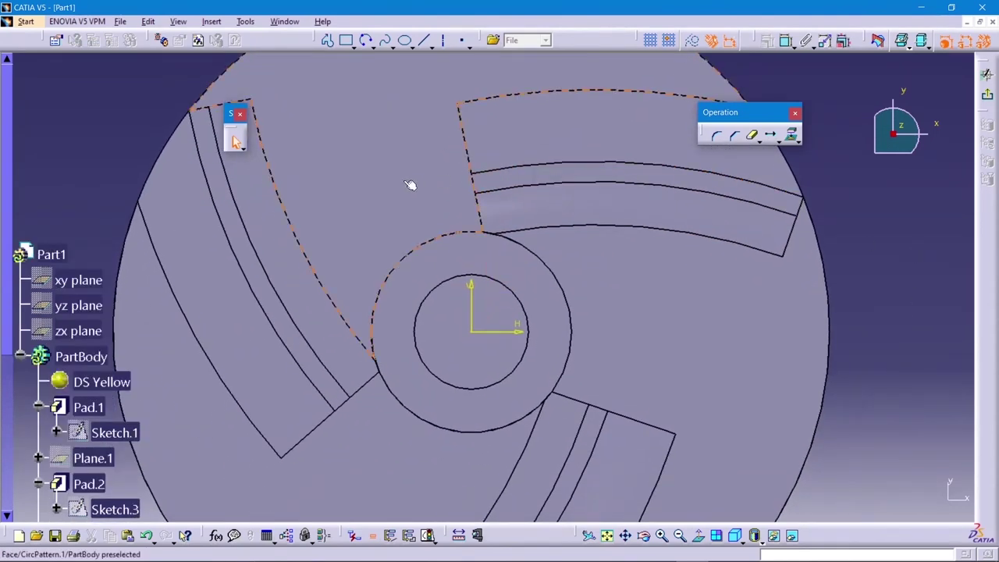
click(985, 74)
Reopen Sketch.7, select the hub outlines, and draw a circle centred at the origin
double_click(100, 435)
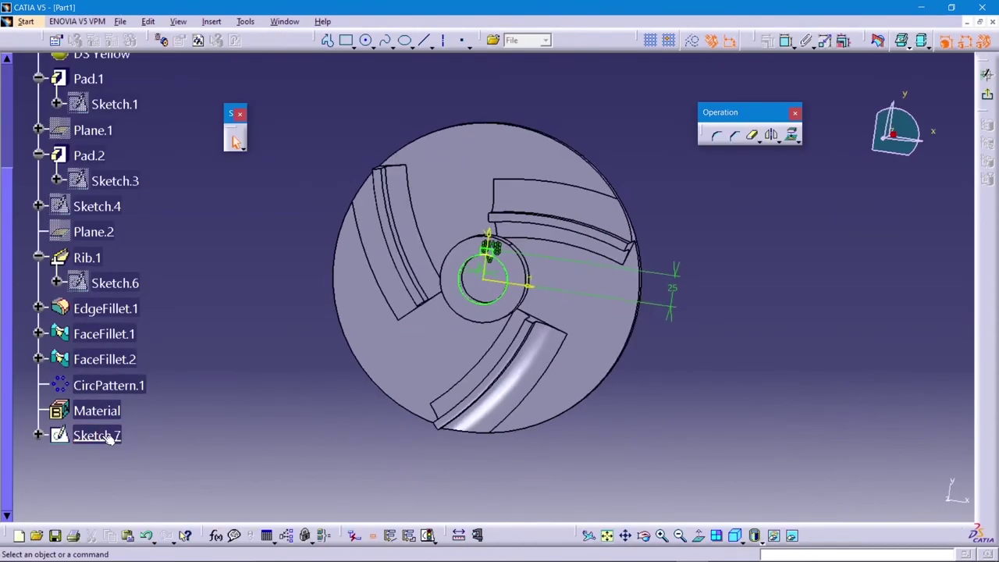
mouse_move(412, 323)
middle_down()
mouse_move(236, 140)
mouse_move(238, 125)
middle_up()
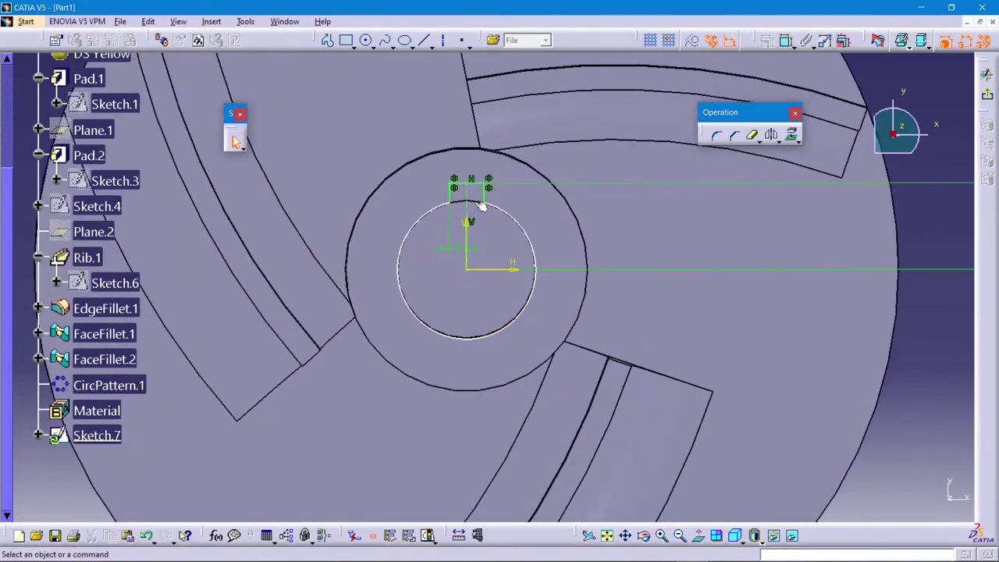
click(505, 213)
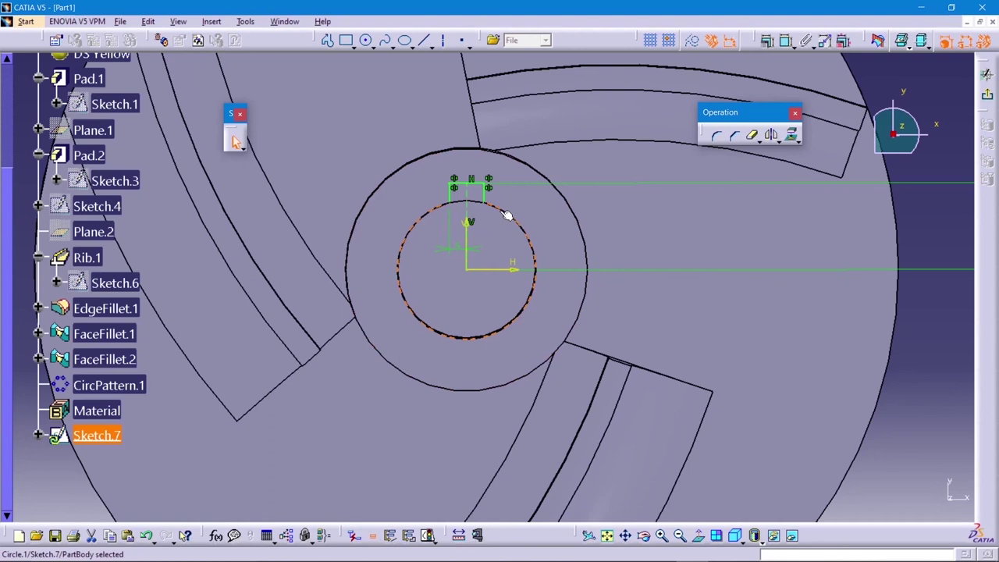
click(465, 148)
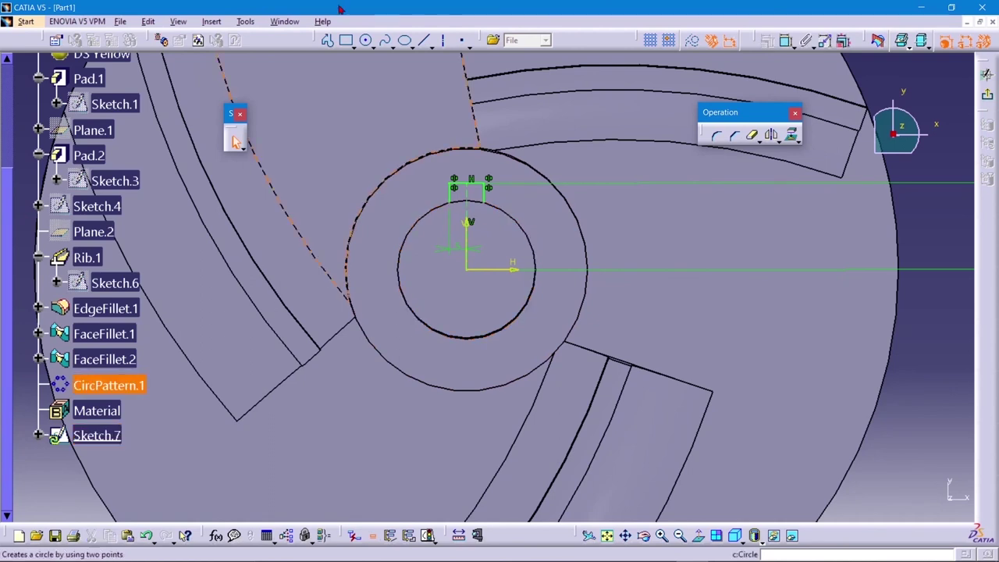
click(366, 40)
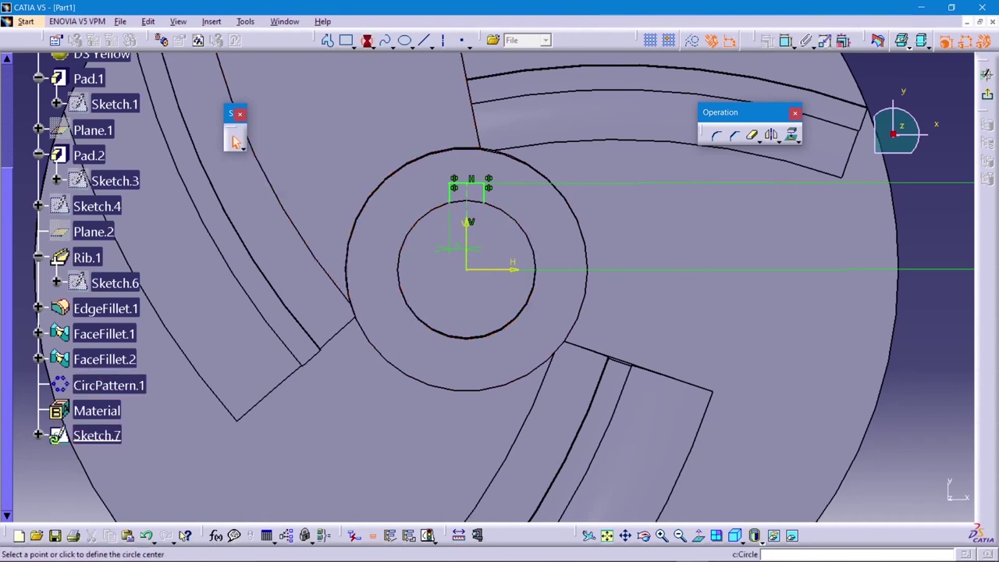
click(468, 270)
click(490, 207)
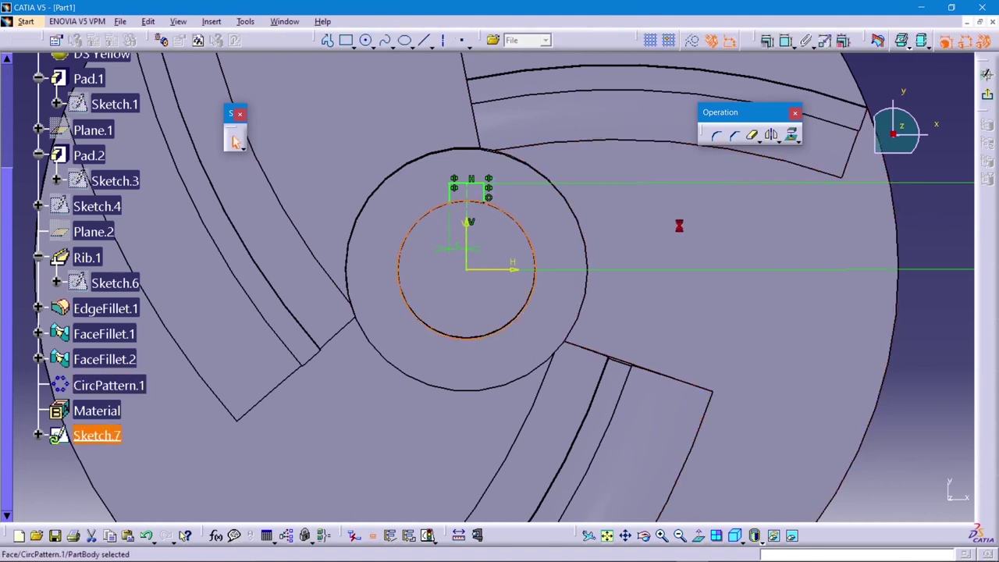
Quick Trim the unwanted circle segment and exit the sketch
click(751, 137)
click(752, 137)
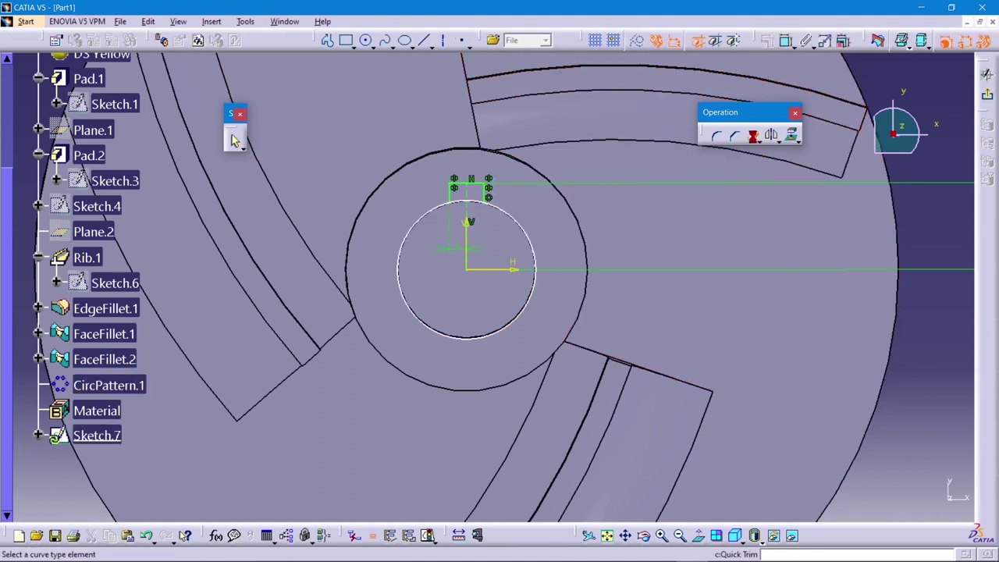
click(472, 206)
click(234, 142)
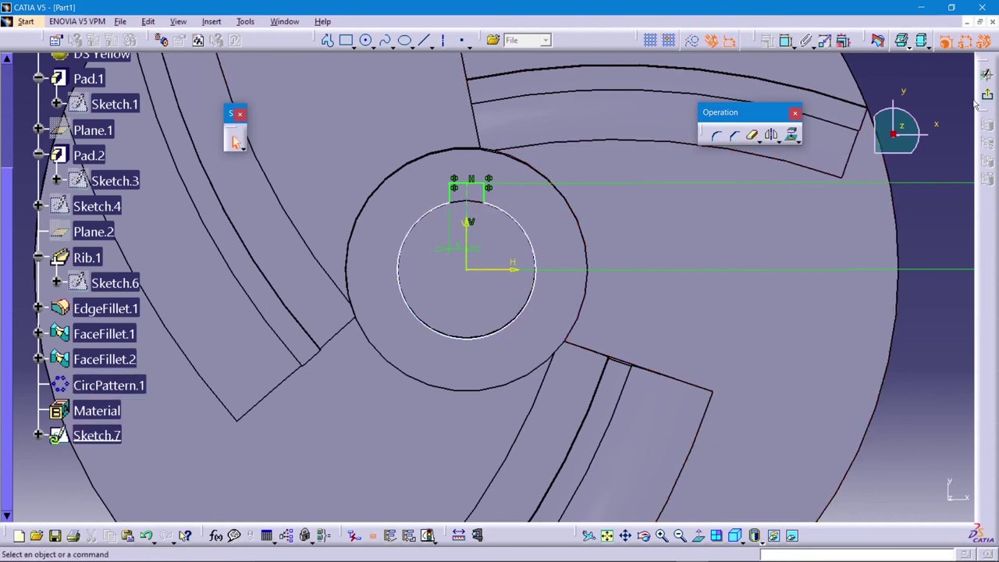
click(234, 143)
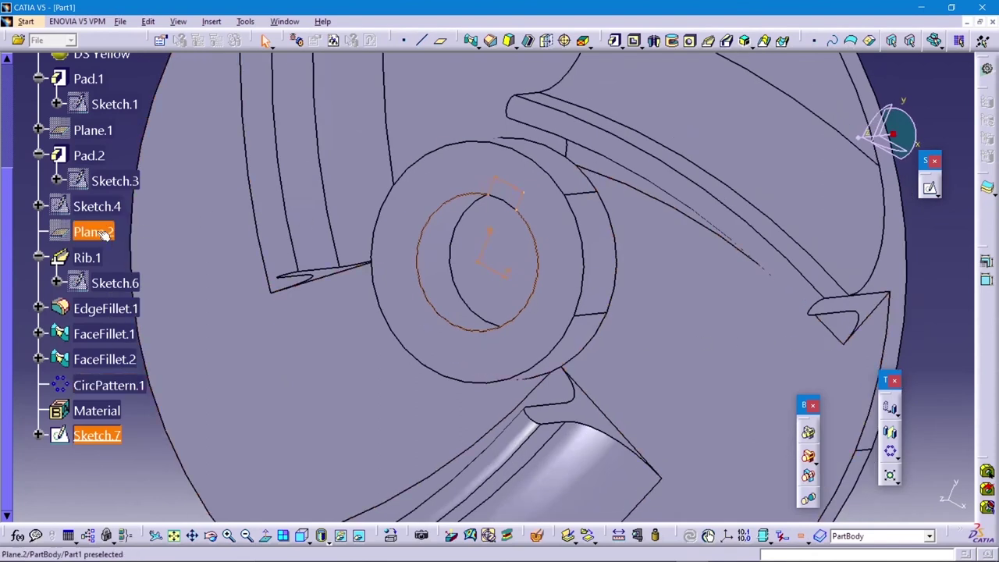
Pocket Sketch.7 to a 50mm depth, cutting the keyed bore through the hub
middle_drag(257, 206, 242, 205)
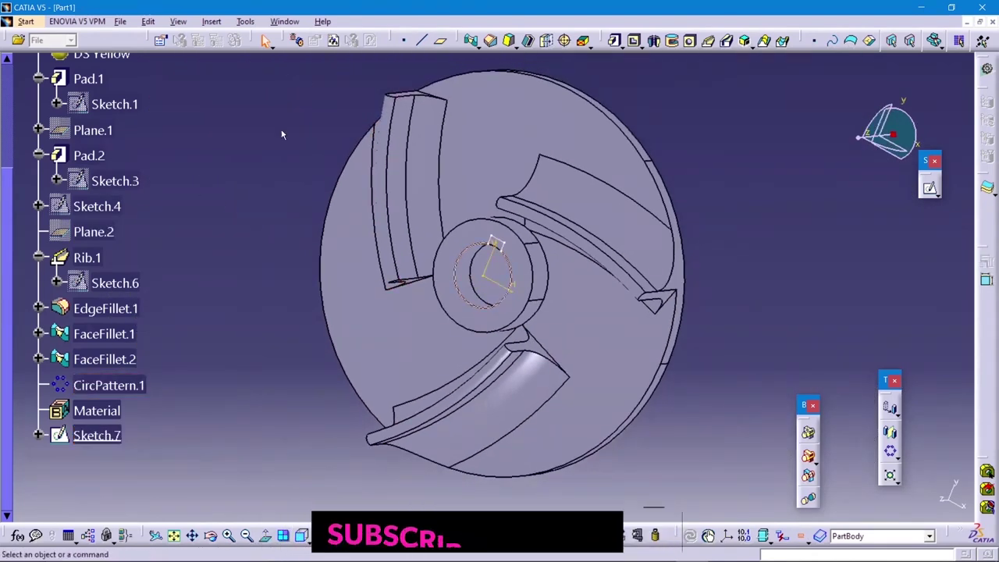
click(636, 41)
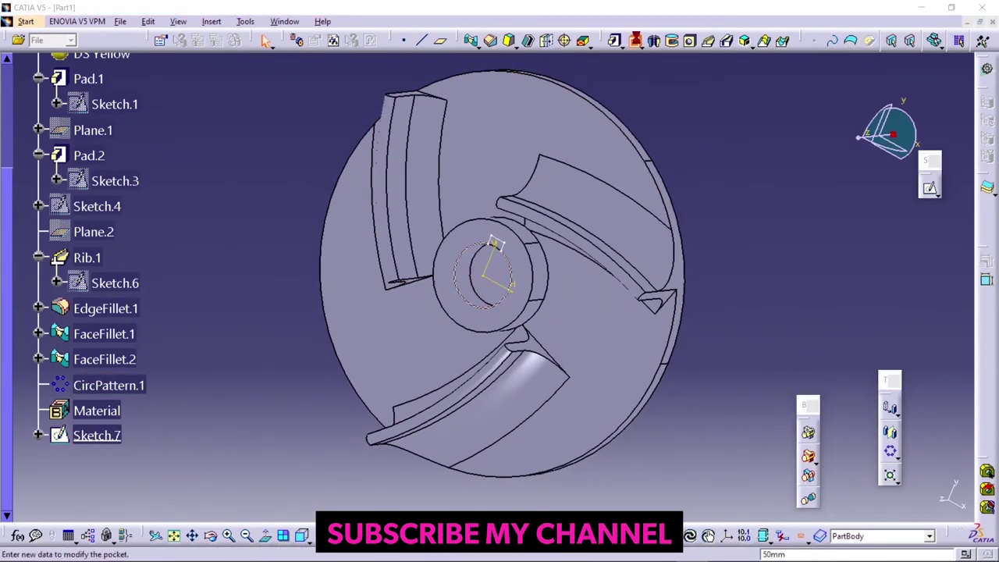
click(490, 242)
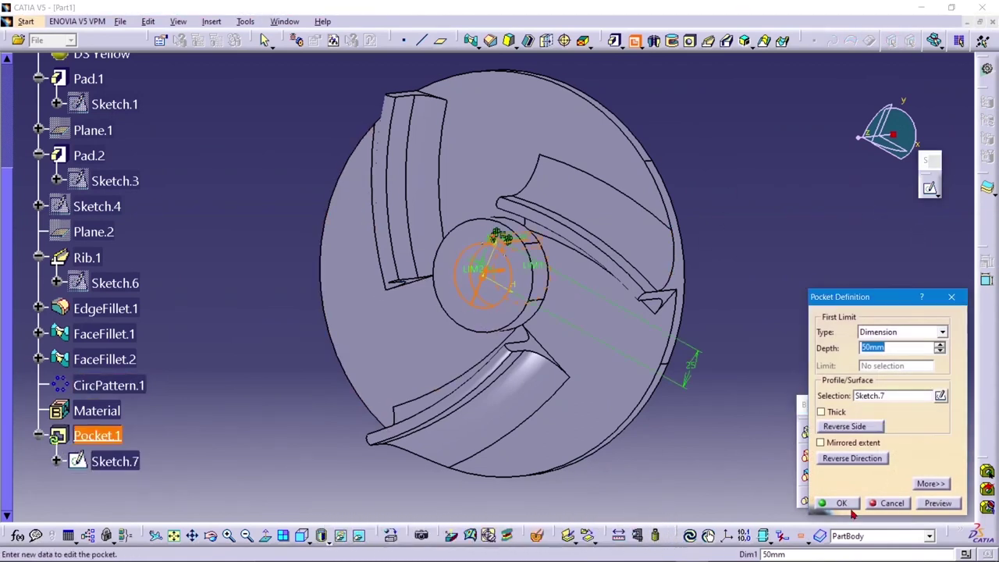
click(852, 507)
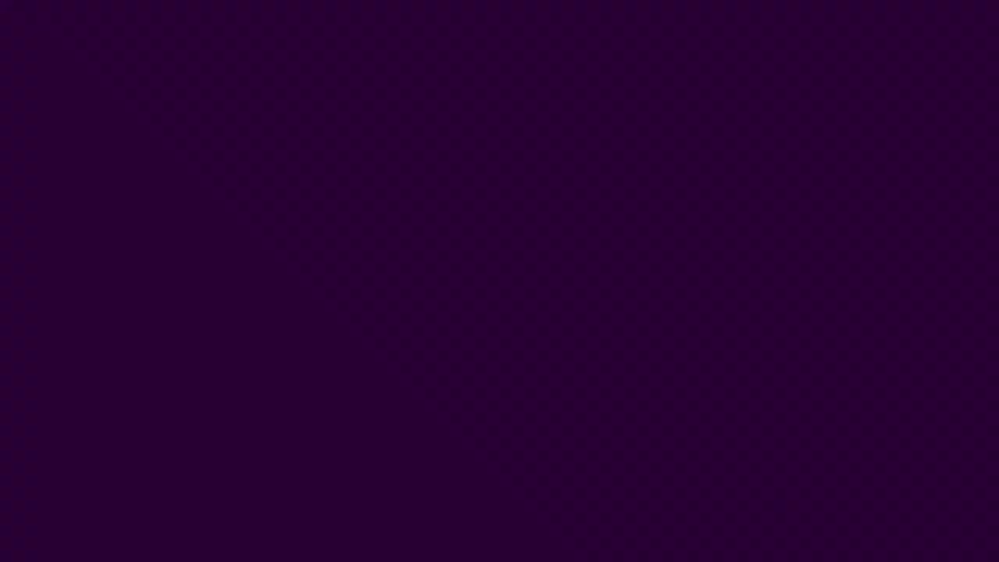